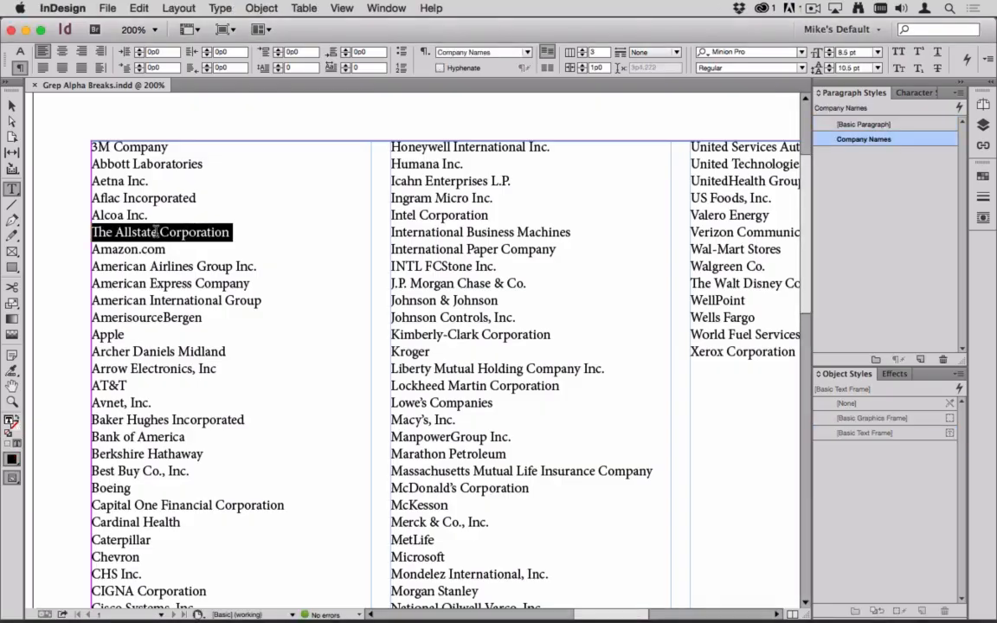
# - Set up a GREP search of the document for "^The " (with trailing space) to match paragraphs beginning with The
pyautogui.scroll(-10, 156, 232)
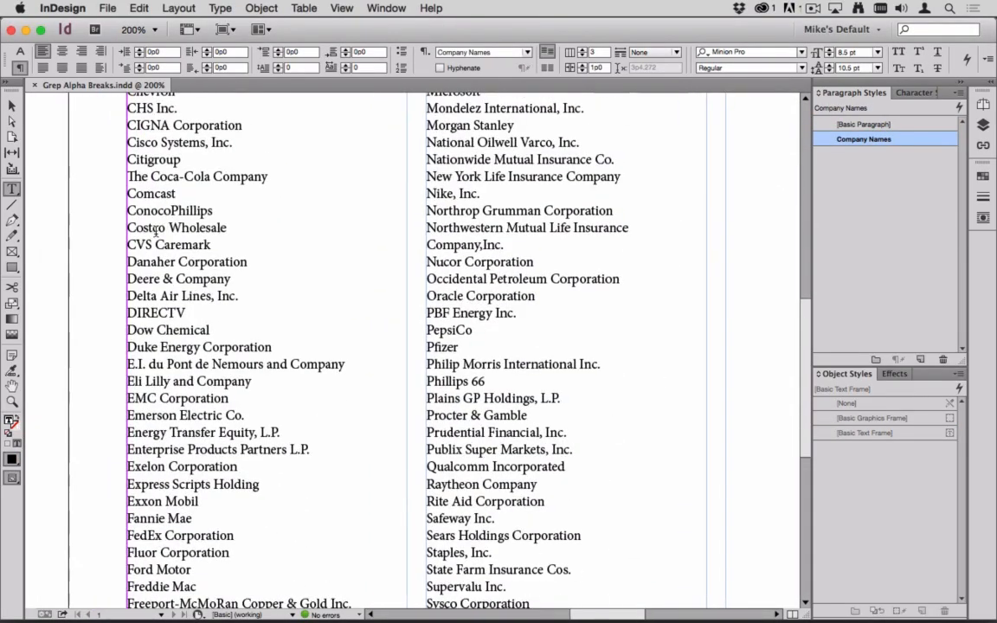
pyautogui.tripleClick(232, 177)
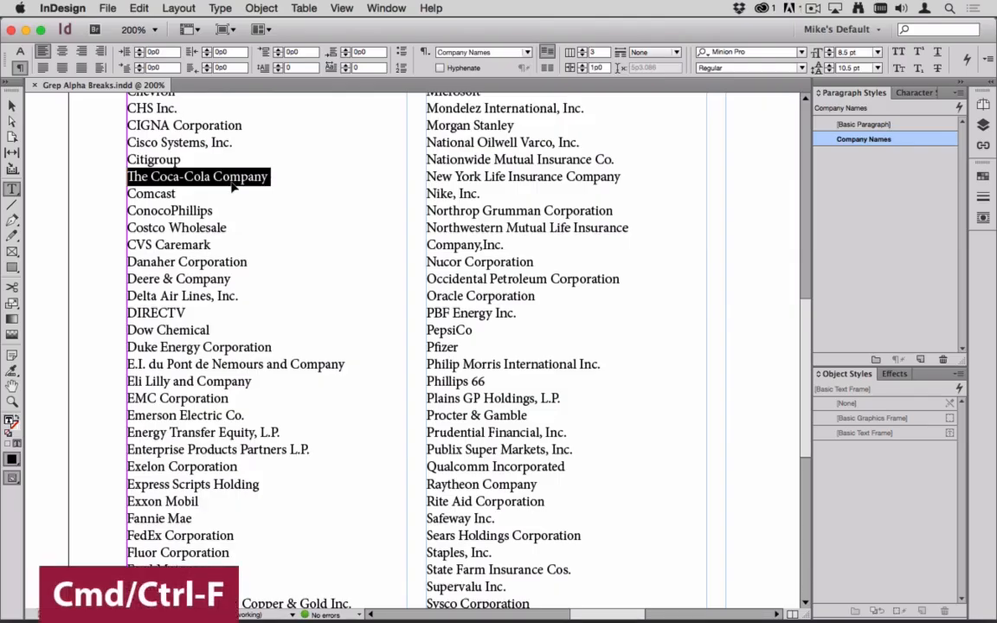
pyautogui.press('super+f')
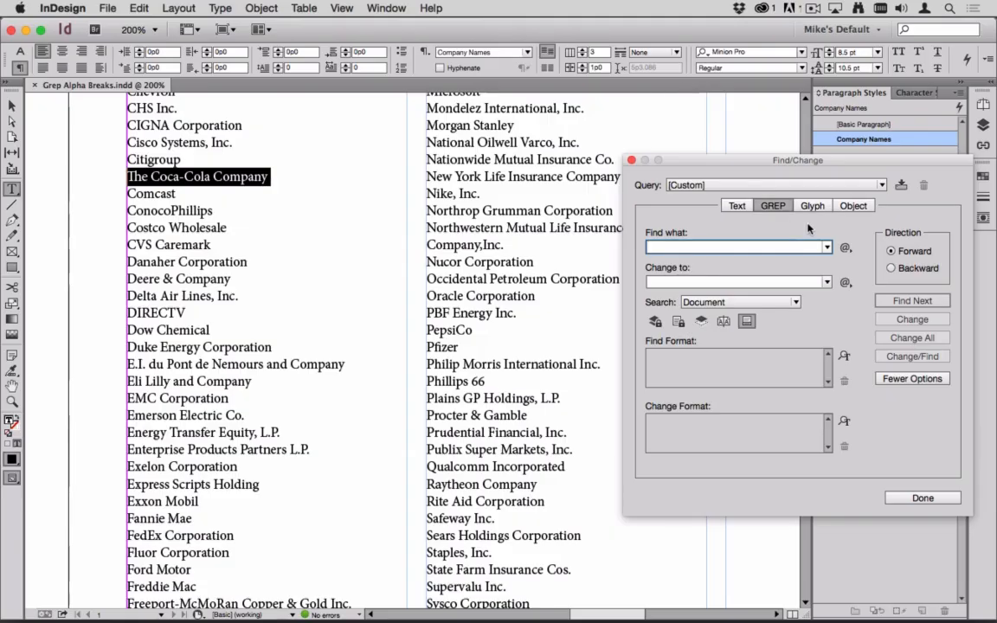
pyautogui.click(845, 247)
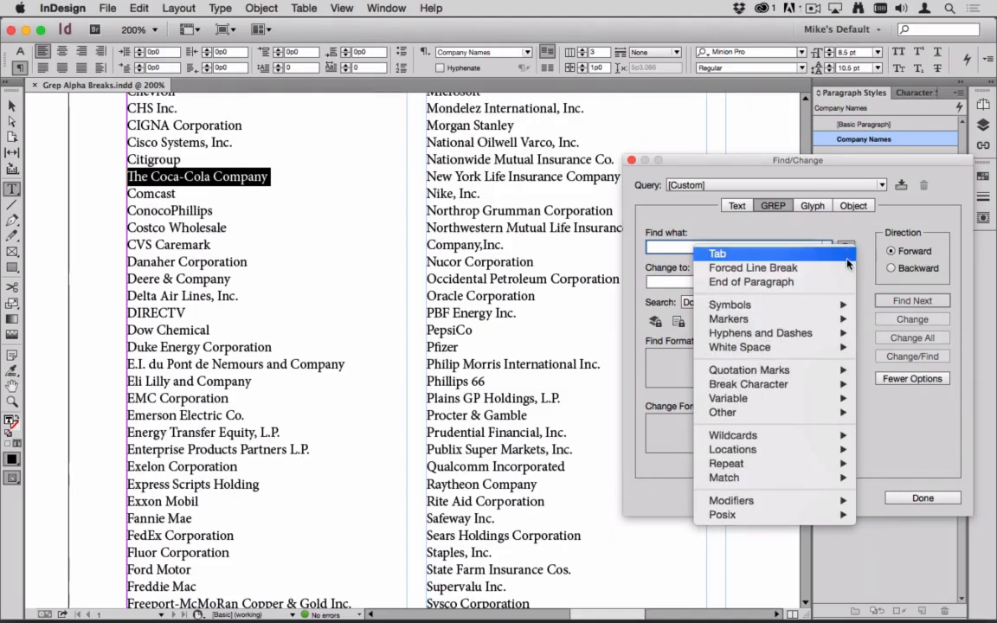
pyautogui.moveTo(744, 449)
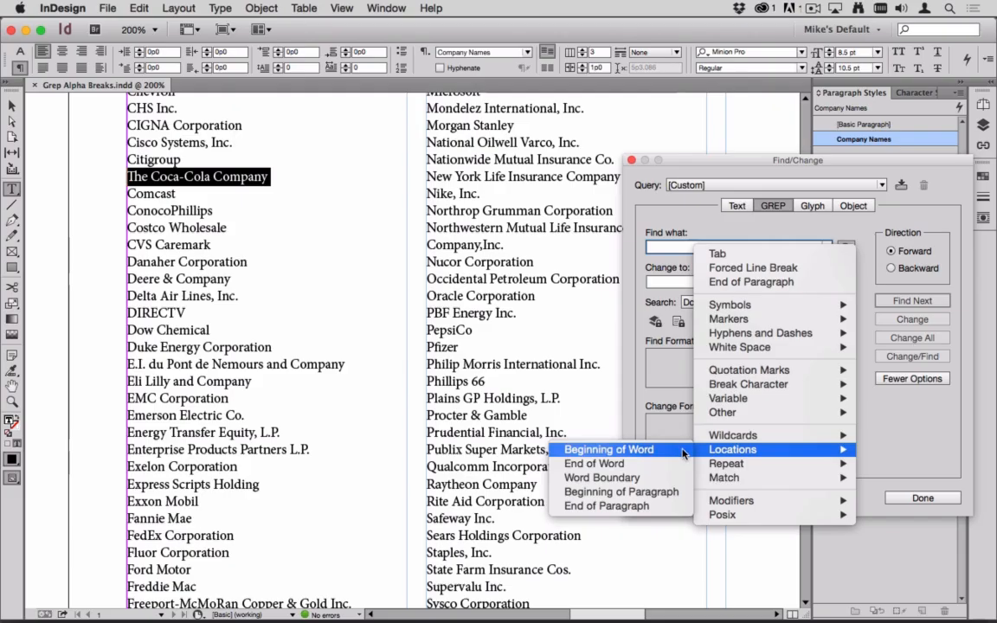
pyautogui.click(652, 492)
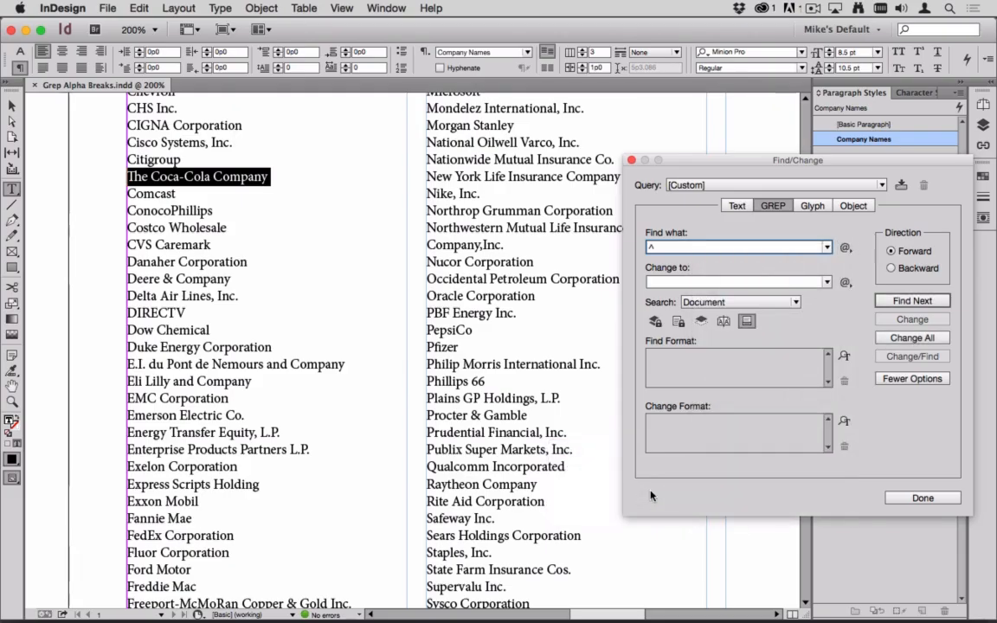
pyautogui.click(667, 247)
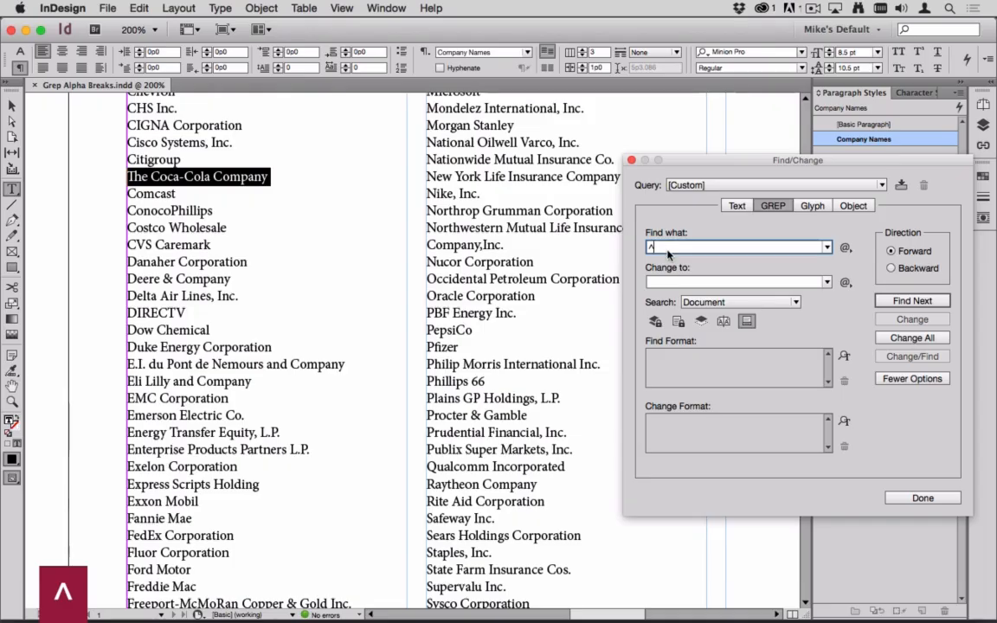
pyautogui.write('The')
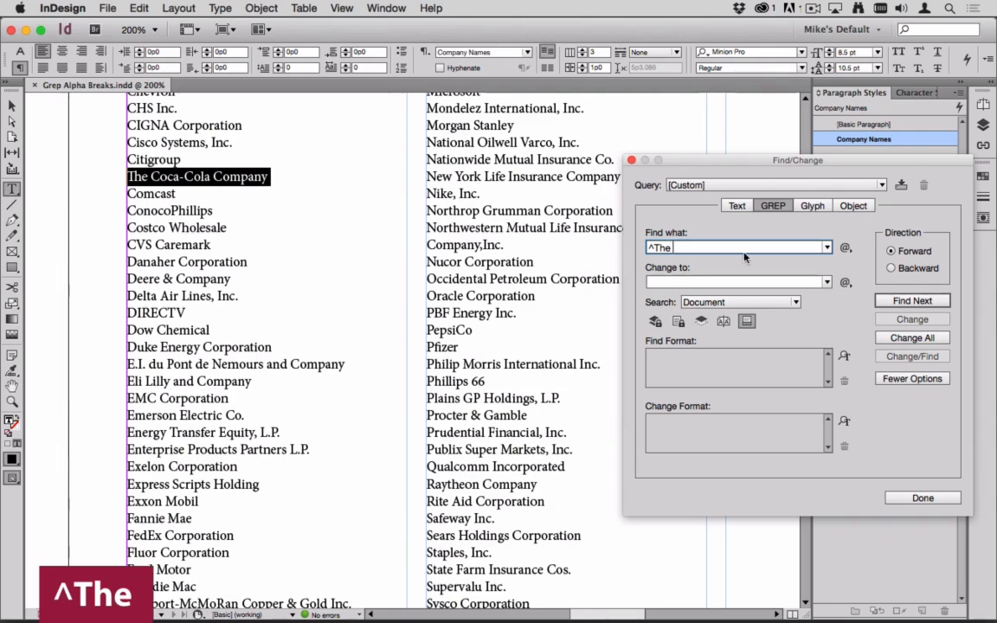
# - Step through the matches of the "^The " expression in the company list
pyautogui.click(898, 301)
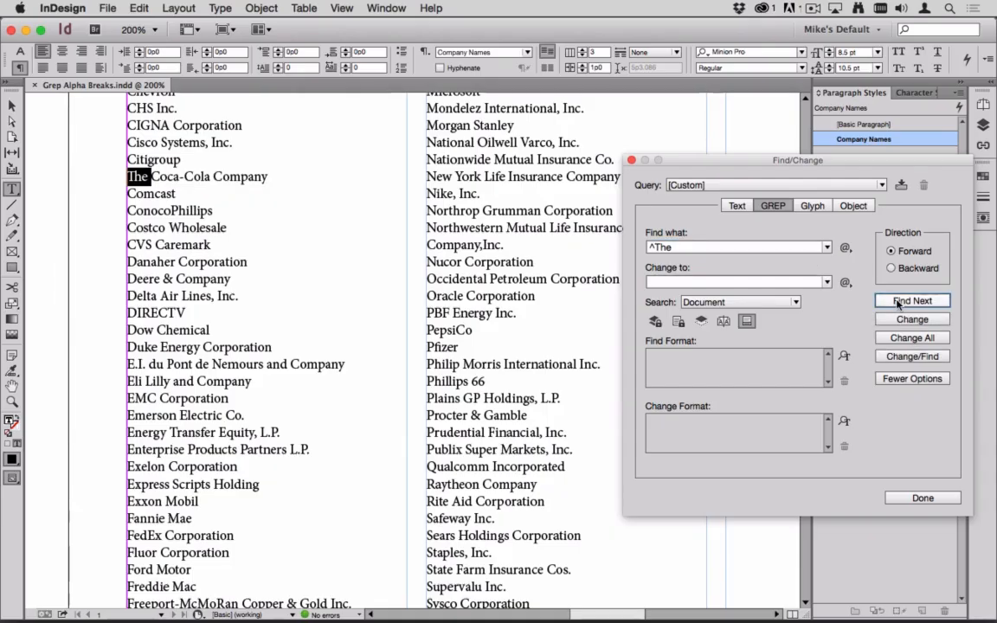
pyautogui.click(898, 302)
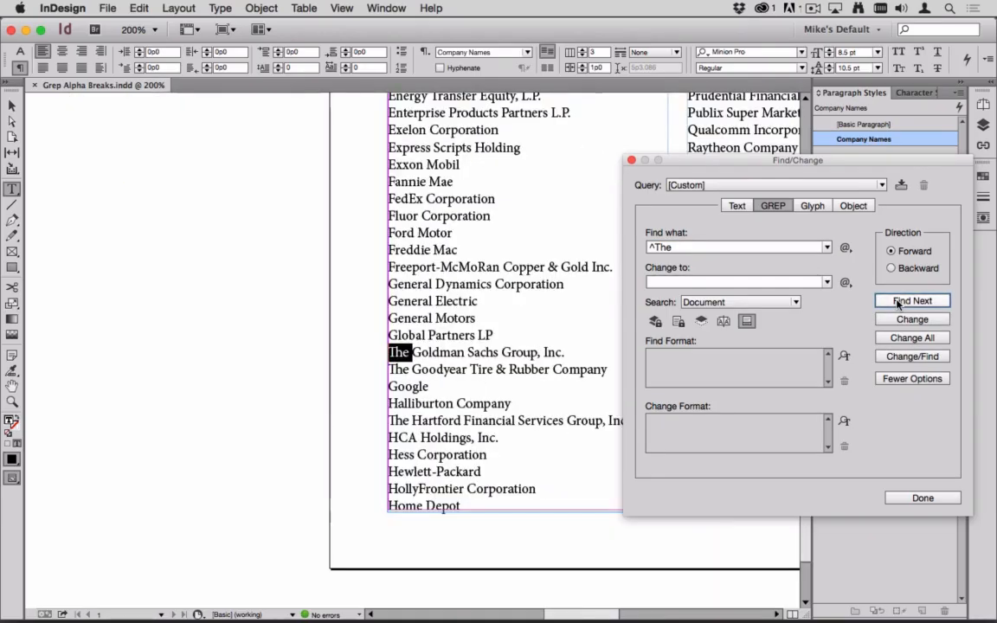
pyautogui.click(897, 302)
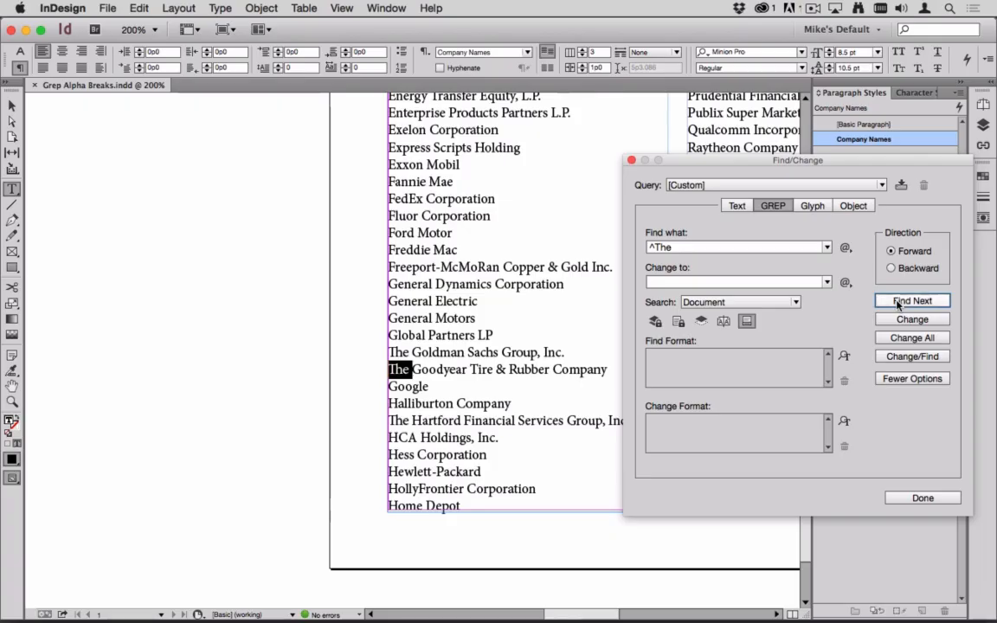
pyautogui.click(898, 301)
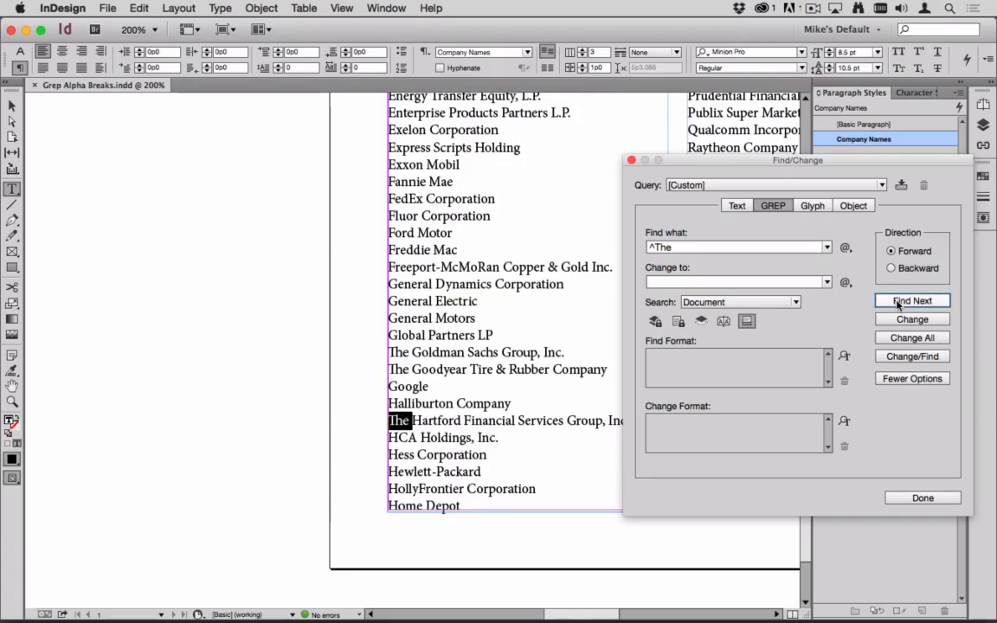
pyautogui.click(897, 302)
pyautogui.click(897, 301)
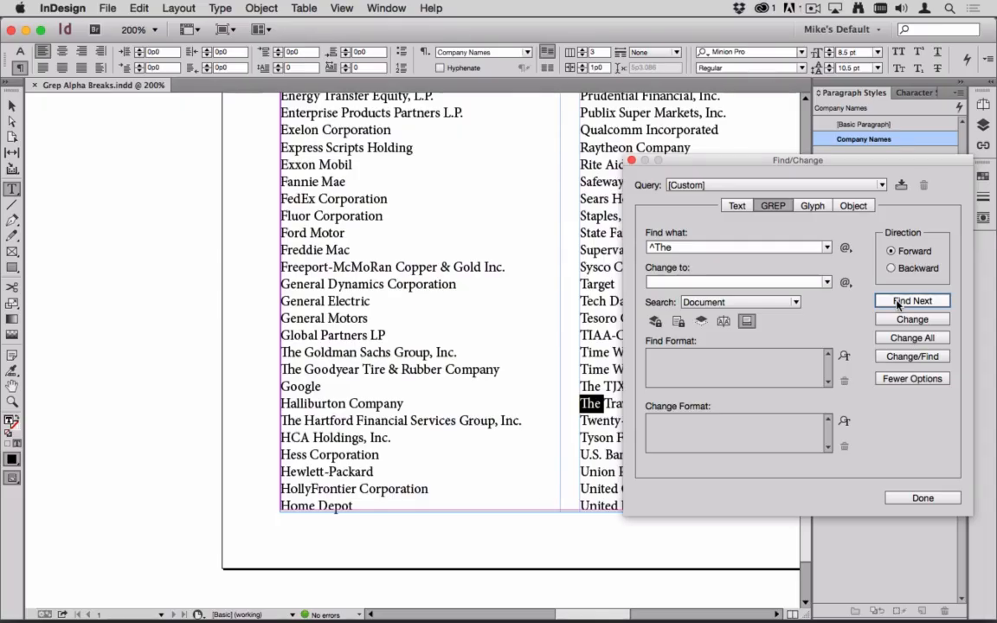
pyautogui.click(898, 302)
# - Extend the GREP search expression with any character, one or more times, making it "^The .+"
pyautogui.click(690, 249)
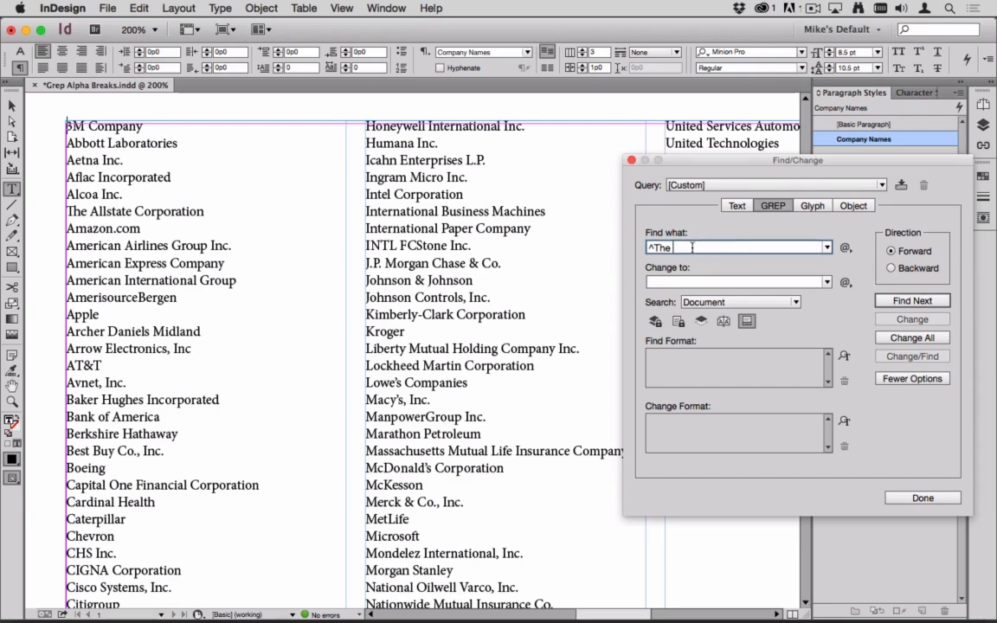
pyautogui.click(844, 248)
pyautogui.moveTo(804, 440)
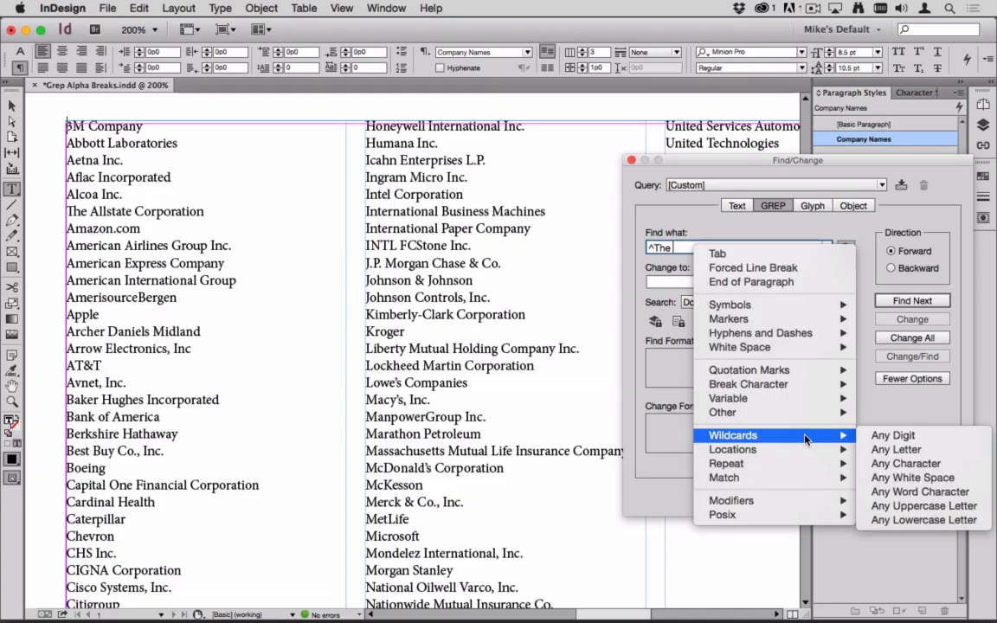
pyautogui.click(900, 465)
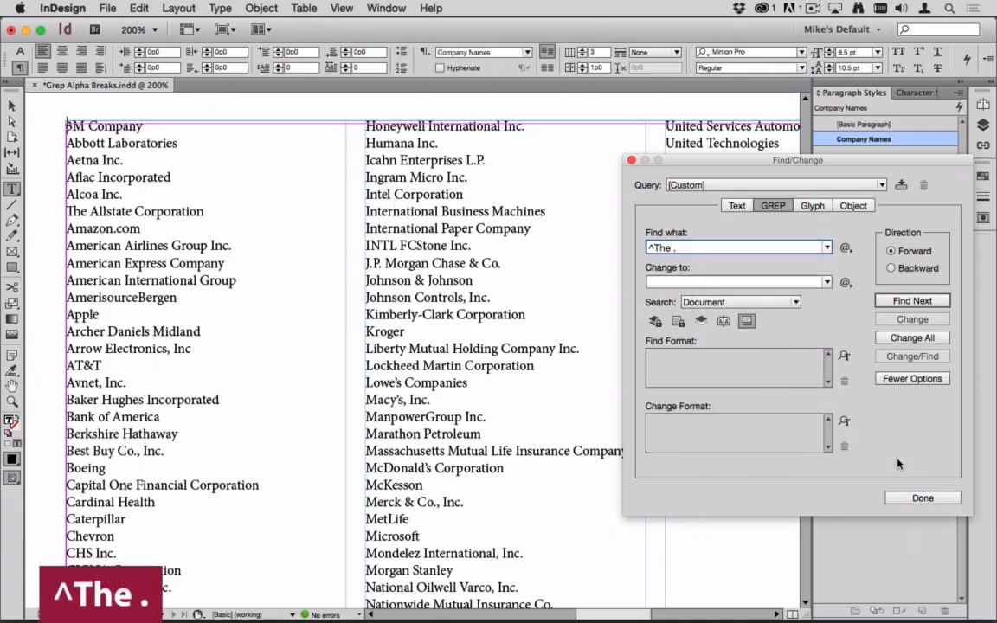
pyautogui.click(846, 248)
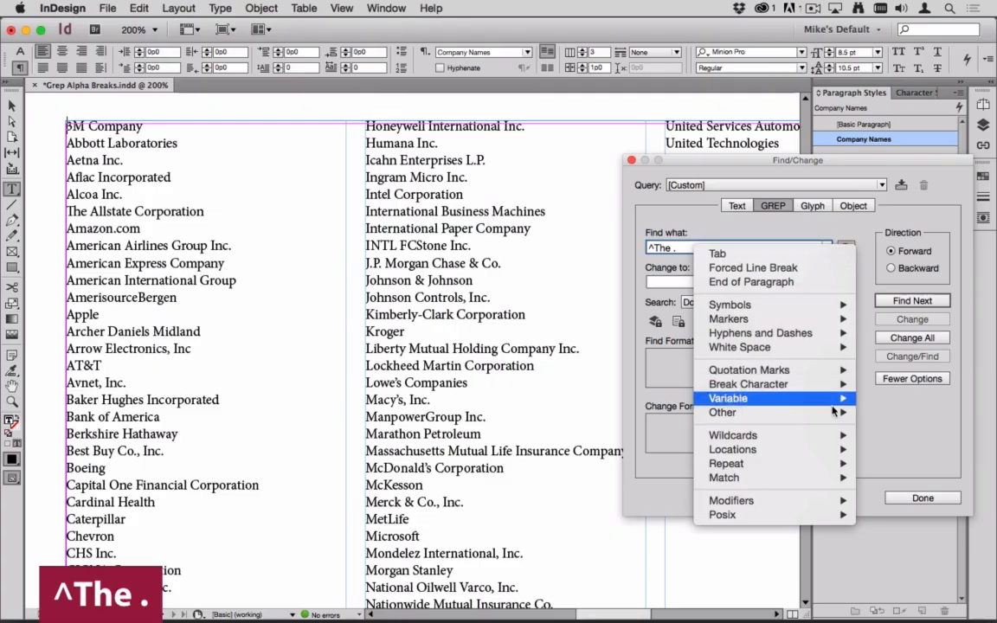
pyautogui.moveTo(833, 465)
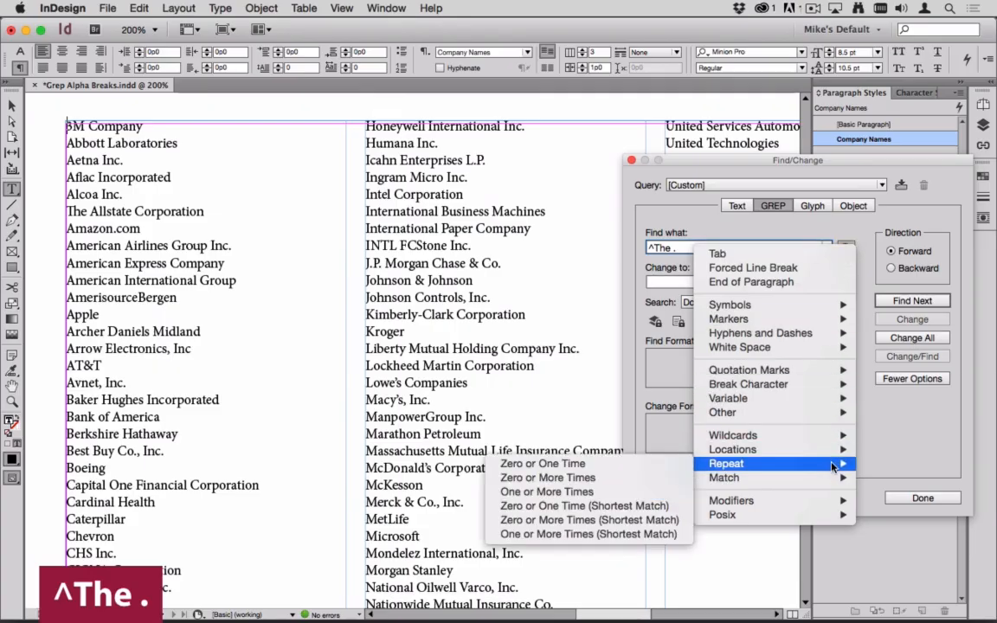
pyautogui.click(648, 491)
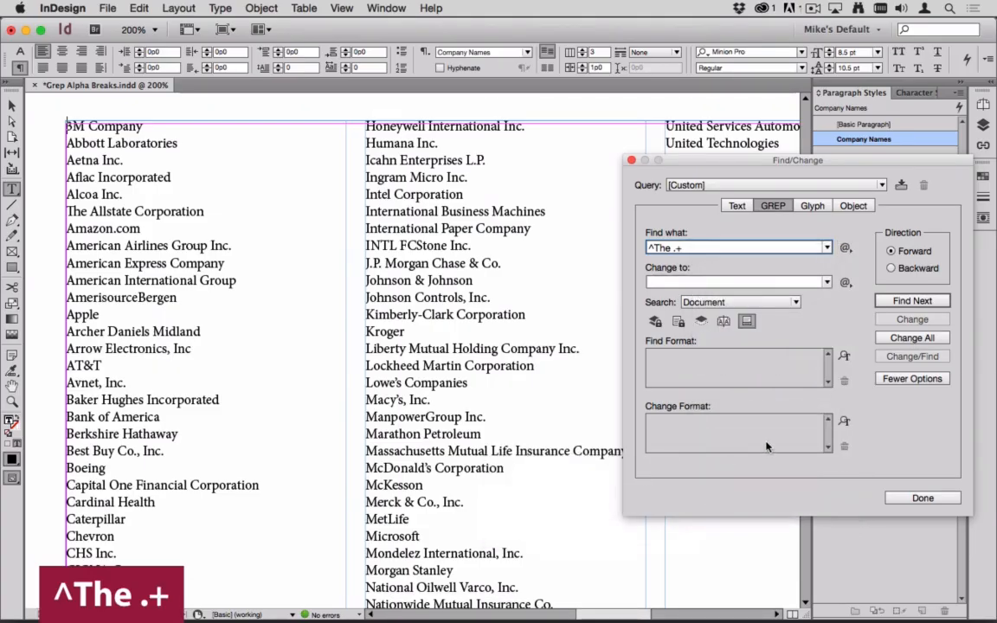
# - Find several successive matches of "^The .+" to check that whole company names are selected
pyautogui.click(912, 301)
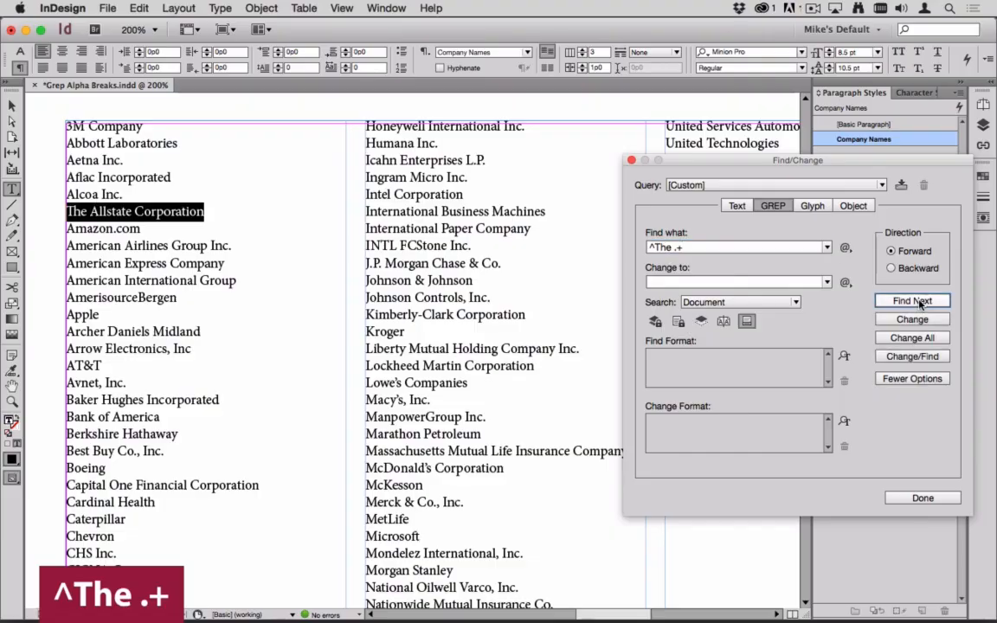
pyautogui.click(913, 301)
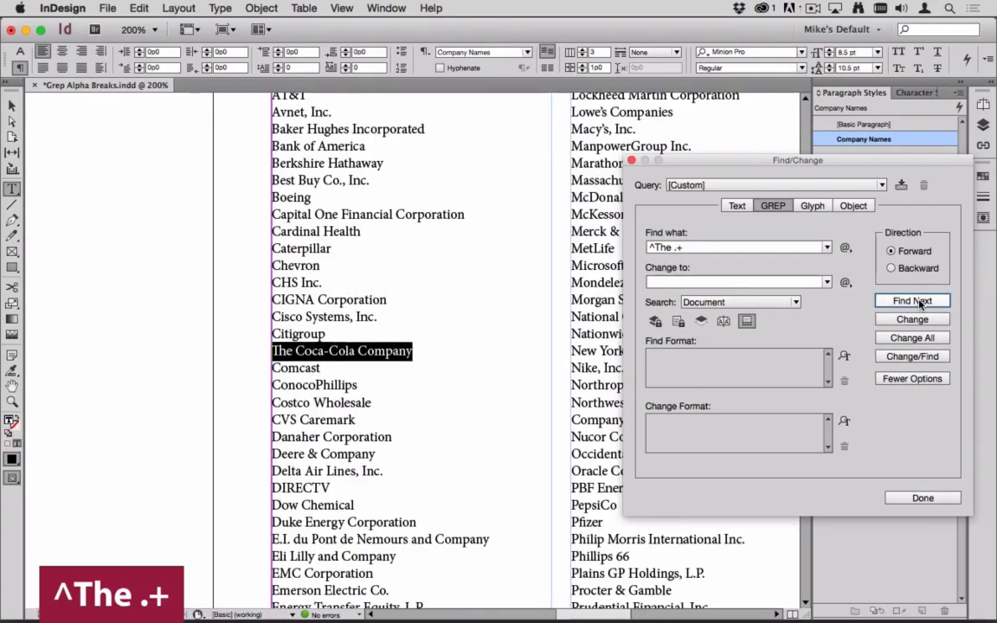
pyautogui.click(913, 302)
pyautogui.click(913, 302)
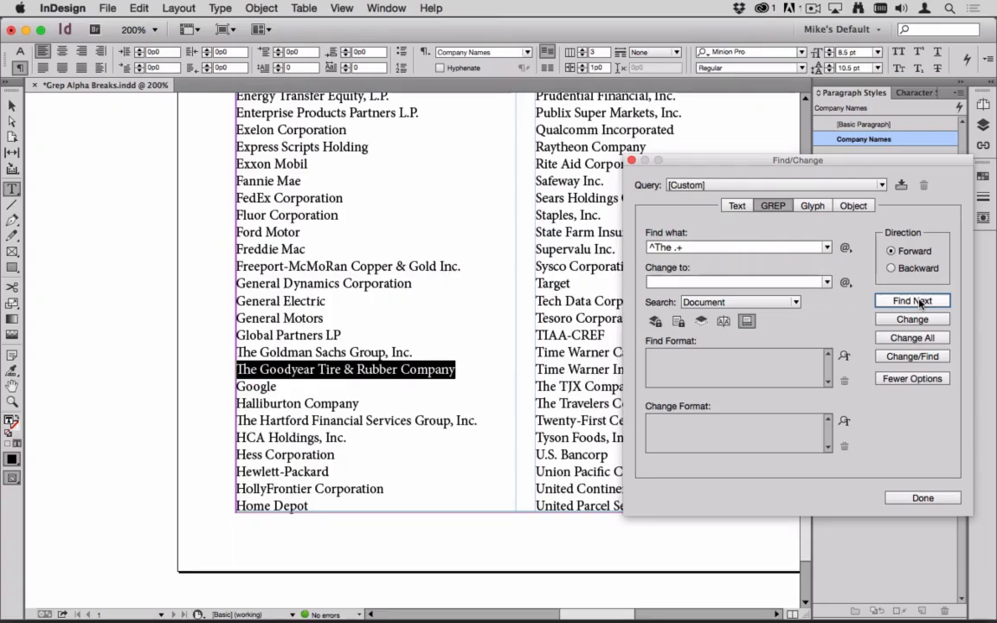
# - Enclose the .+ part of the search expression in parentheses as a marking subexpression, giving "^The (.+)"
pyautogui.click(676, 248)
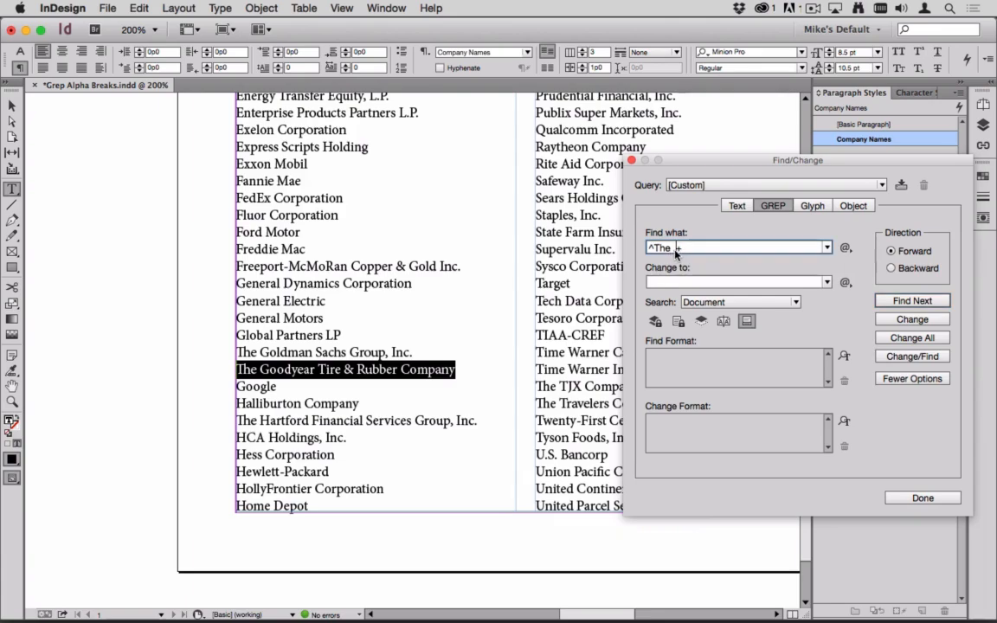
pyautogui.doubleClick(677, 248)
pyautogui.click(846, 247)
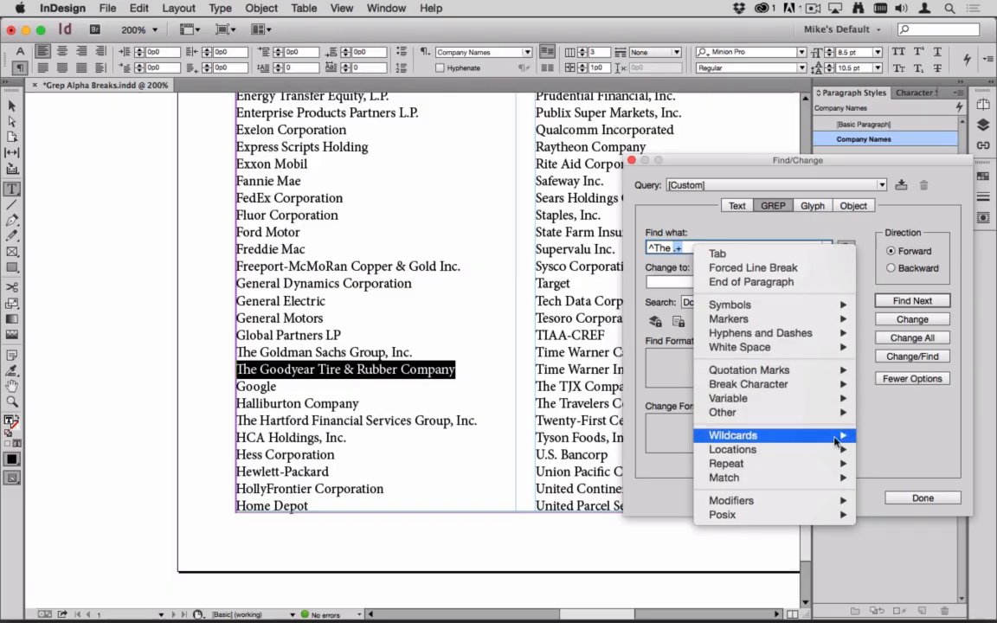
pyautogui.moveTo(830, 487)
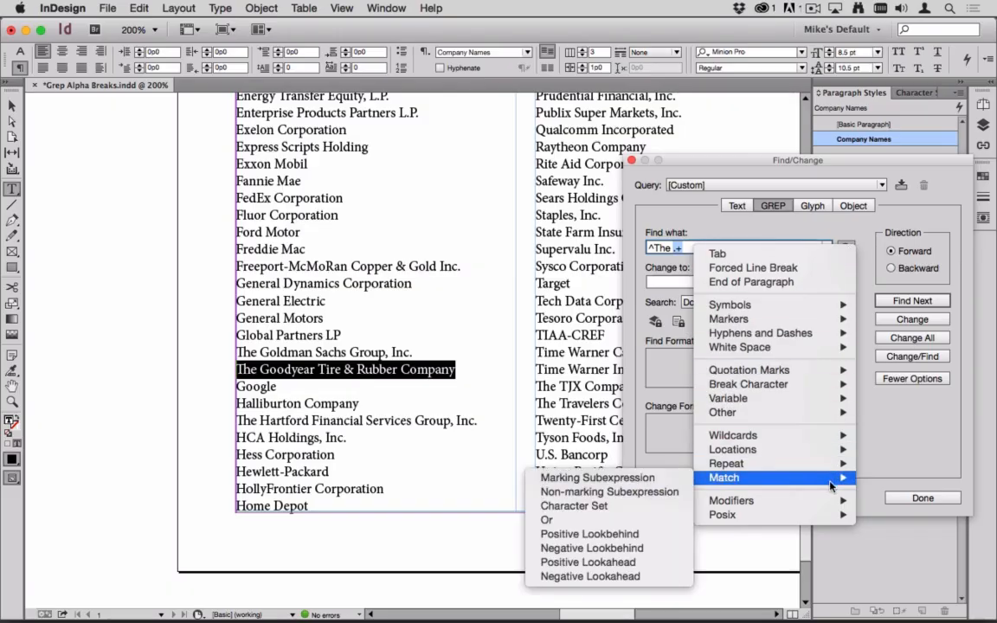
pyautogui.click(676, 473)
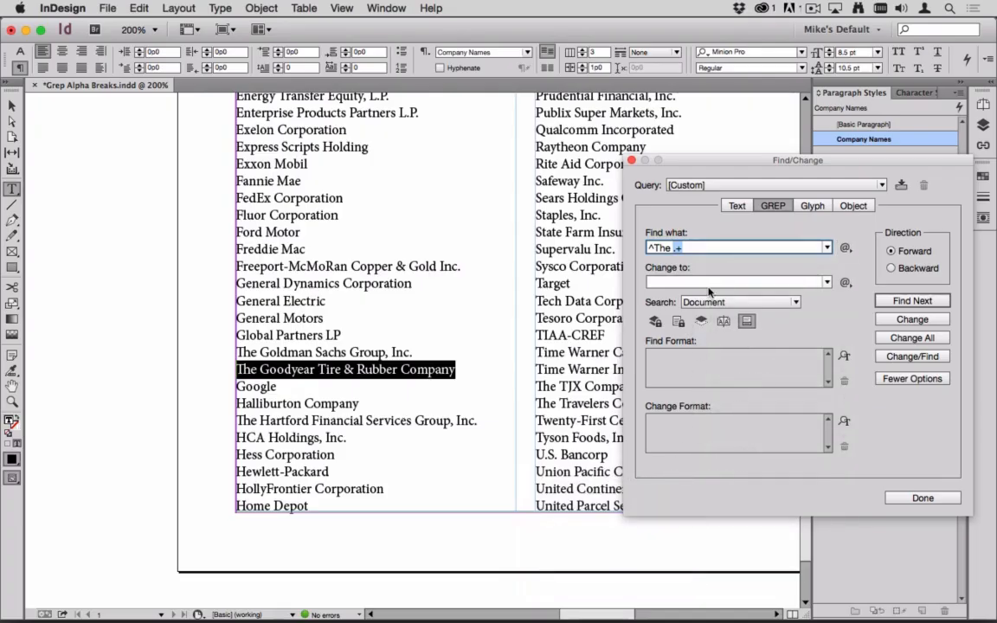
pyautogui.press('Left')
pyautogui.write('(')
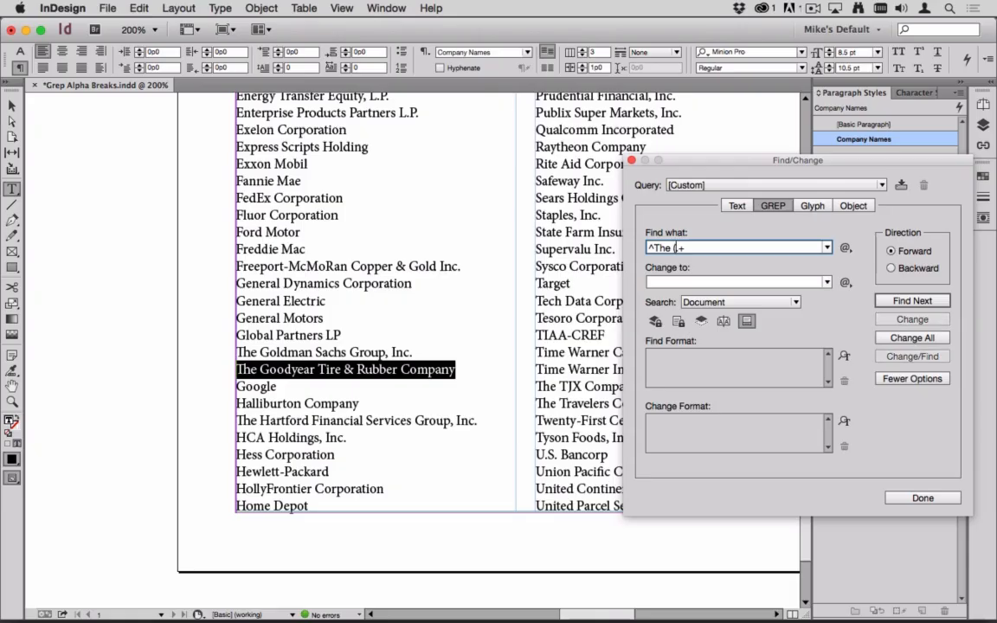
pyautogui.press('Right')
pyautogui.press('Right')
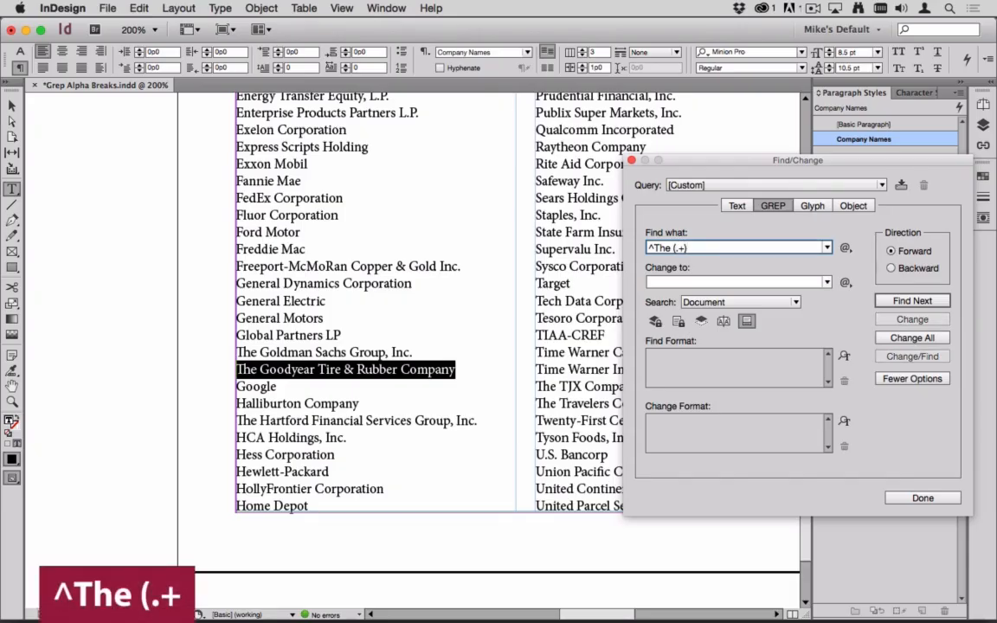
pyautogui.write(')')
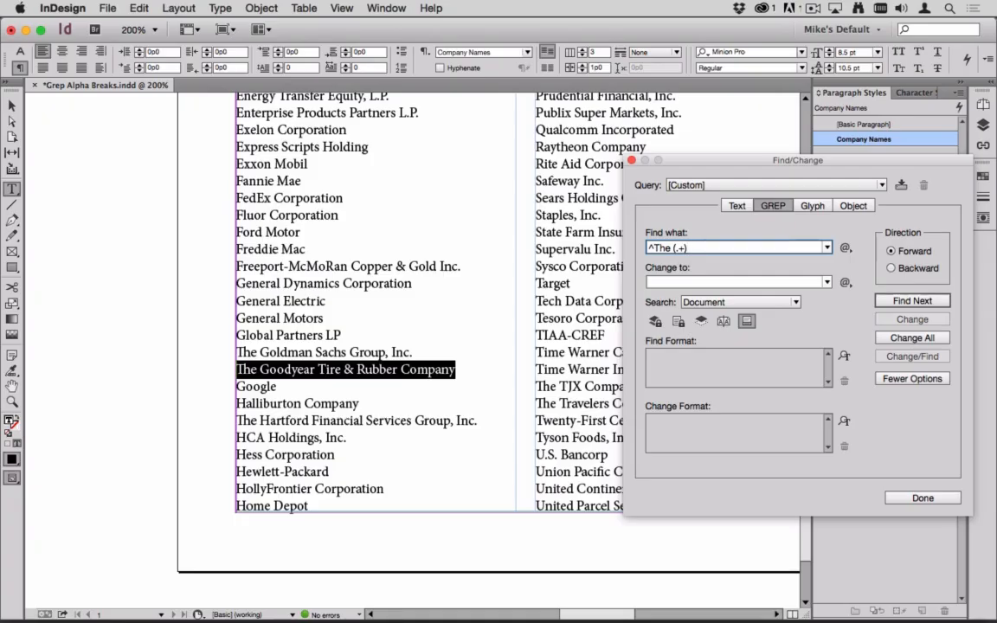
# - Set the replacement expression to "$1, The", using Found 1 followed by a comma, a space and The
pyautogui.click(676, 283)
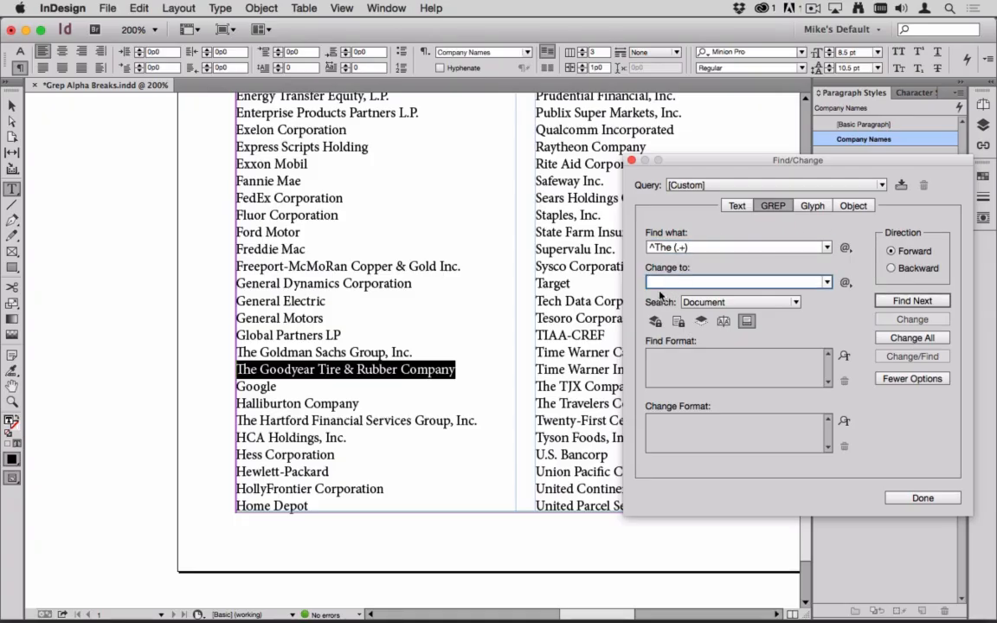
pyautogui.click(846, 284)
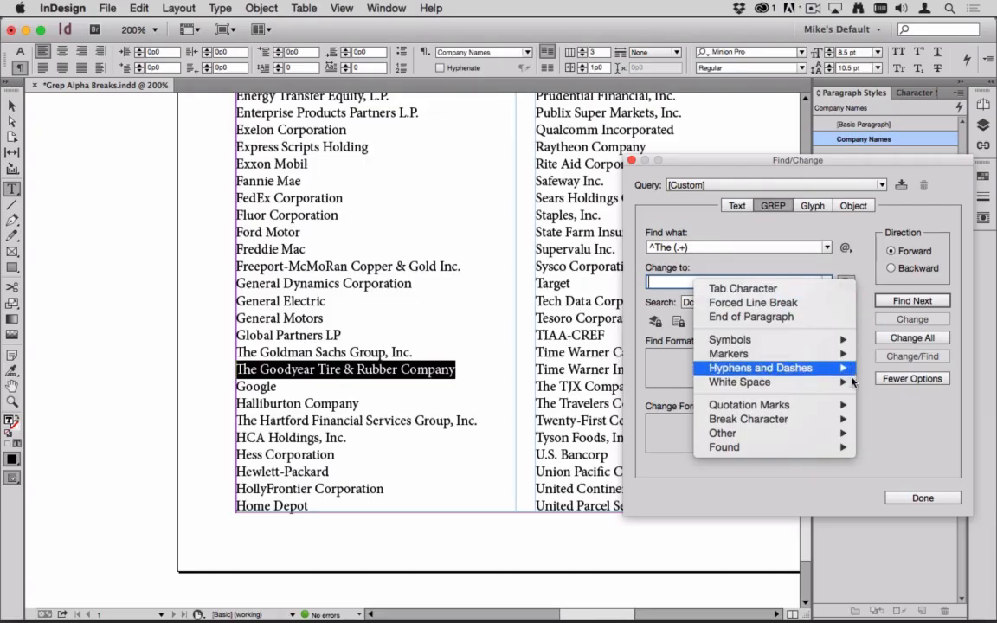
pyautogui.moveTo(845, 449)
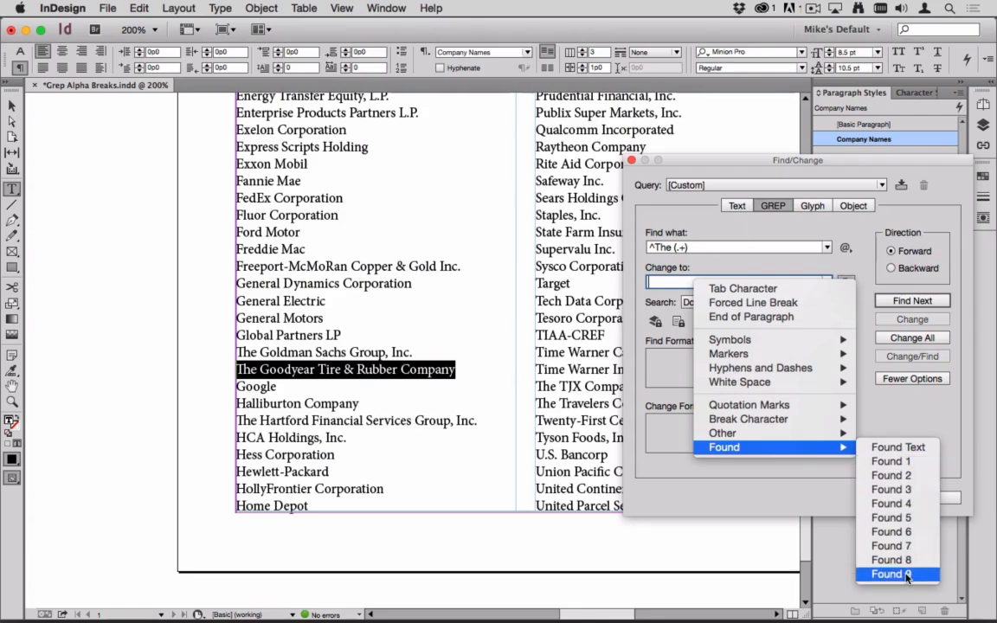
pyautogui.click(919, 467)
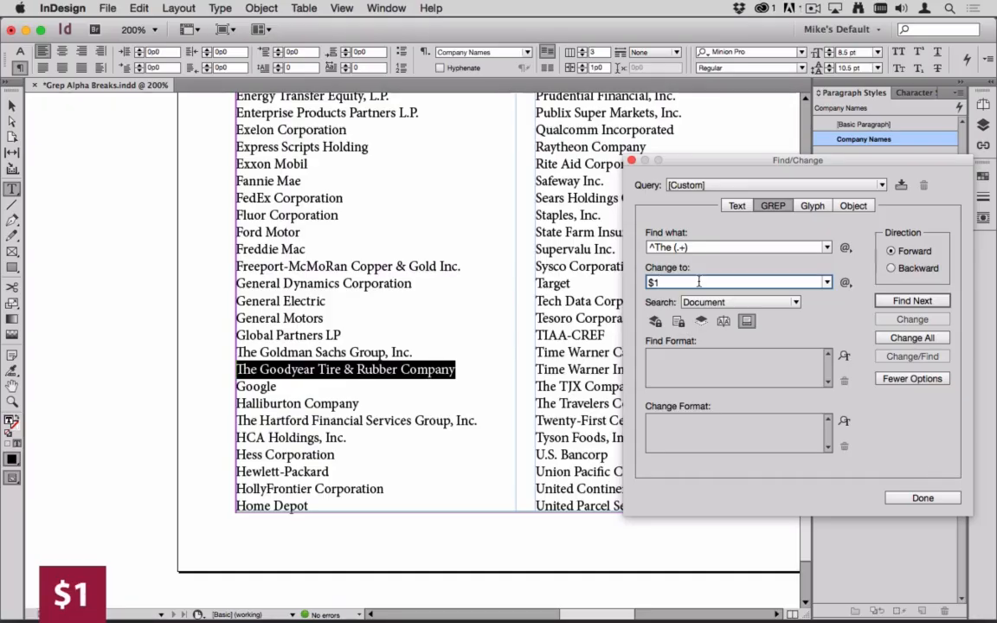
pyautogui.write(',')
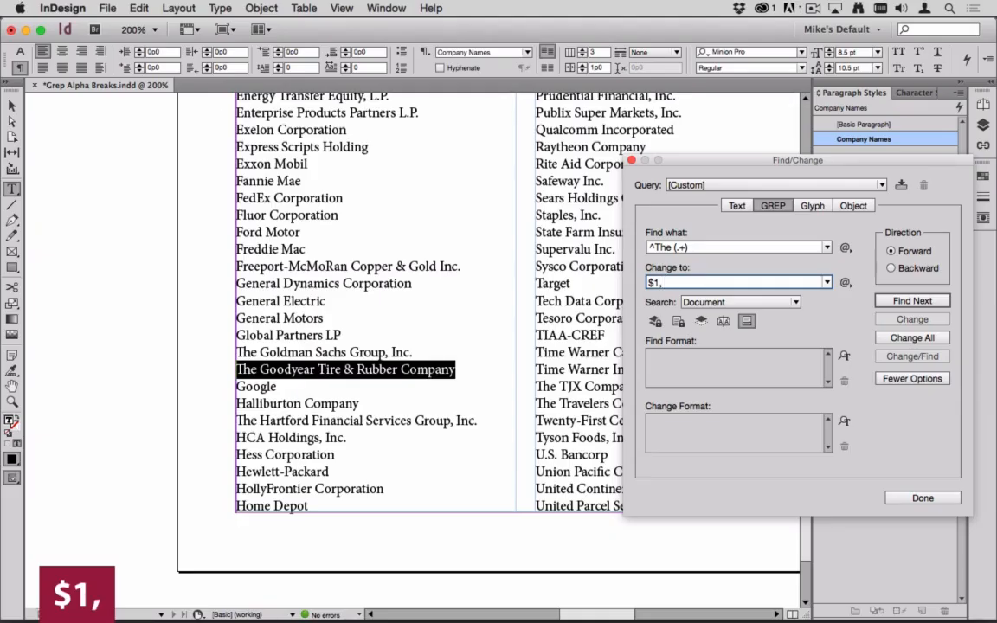
pyautogui.write(' The')
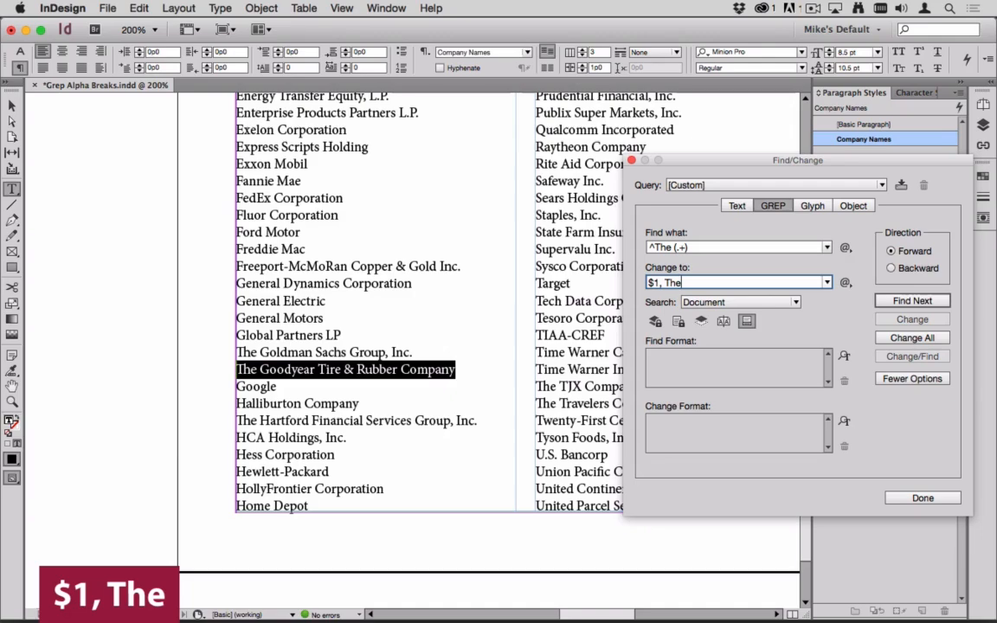
# - Apply the replacement to the selected Goodyear Tire & Rubber Company entry and then to all remaining matches in the document
pyautogui.click(905, 302)
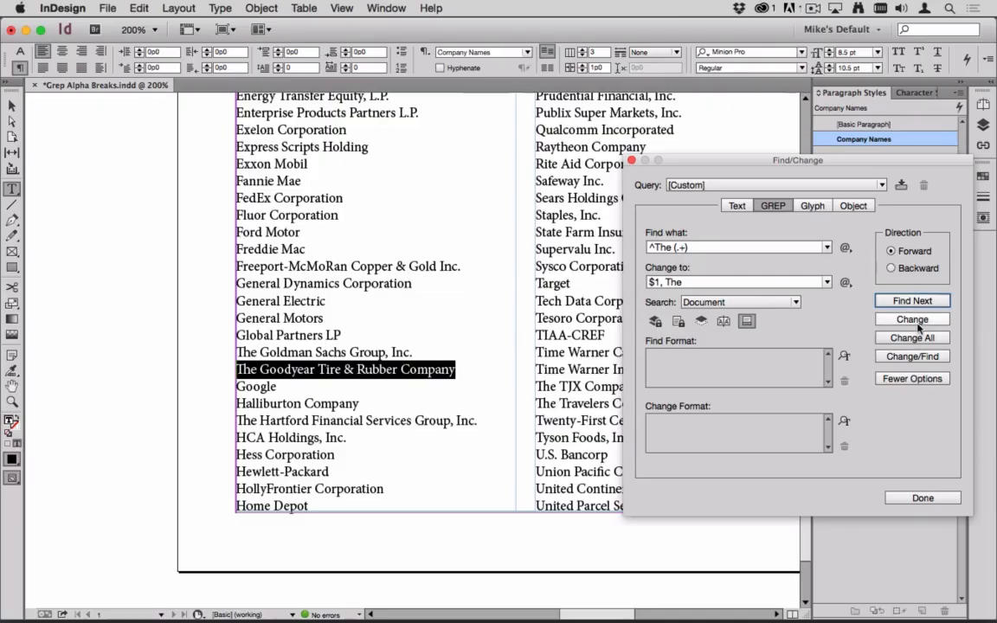
pyautogui.click(912, 319)
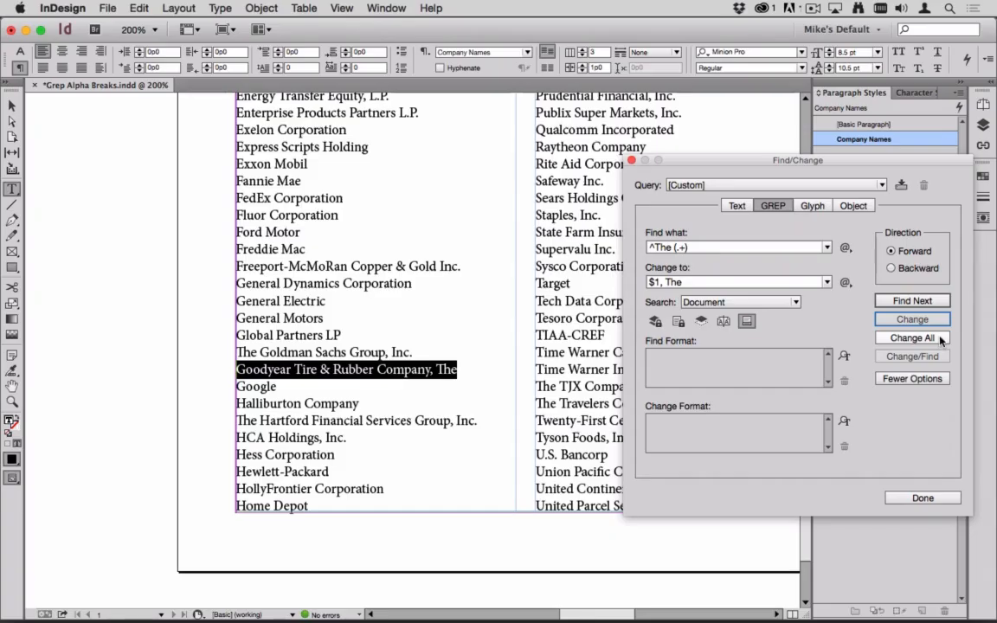
pyautogui.click(942, 338)
pyautogui.click(581, 346)
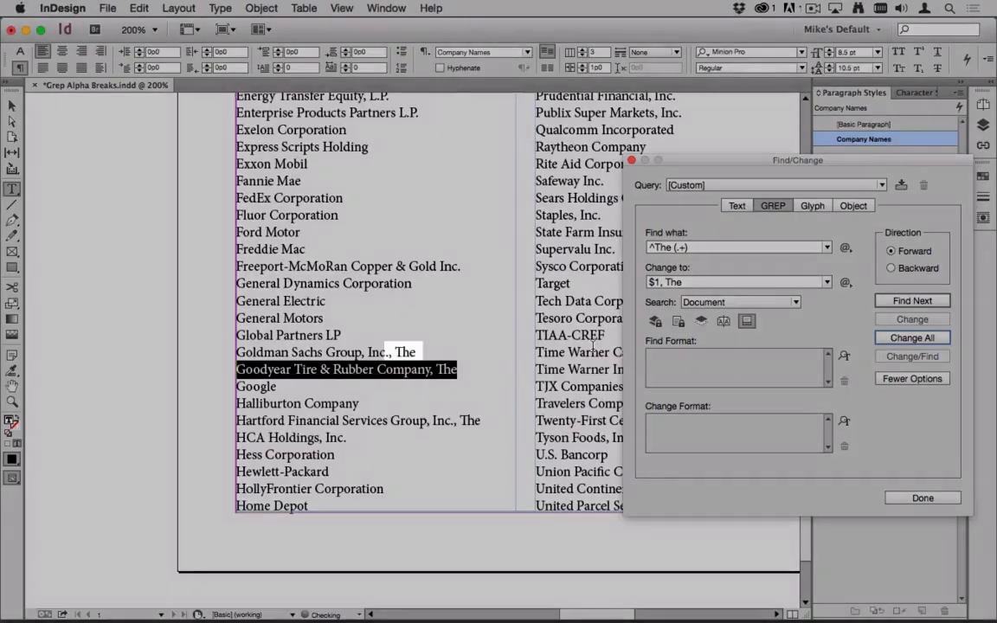
# - Place the text cursor at the very beginning of the company list, before 3M Company
pyautogui.press('super+a')
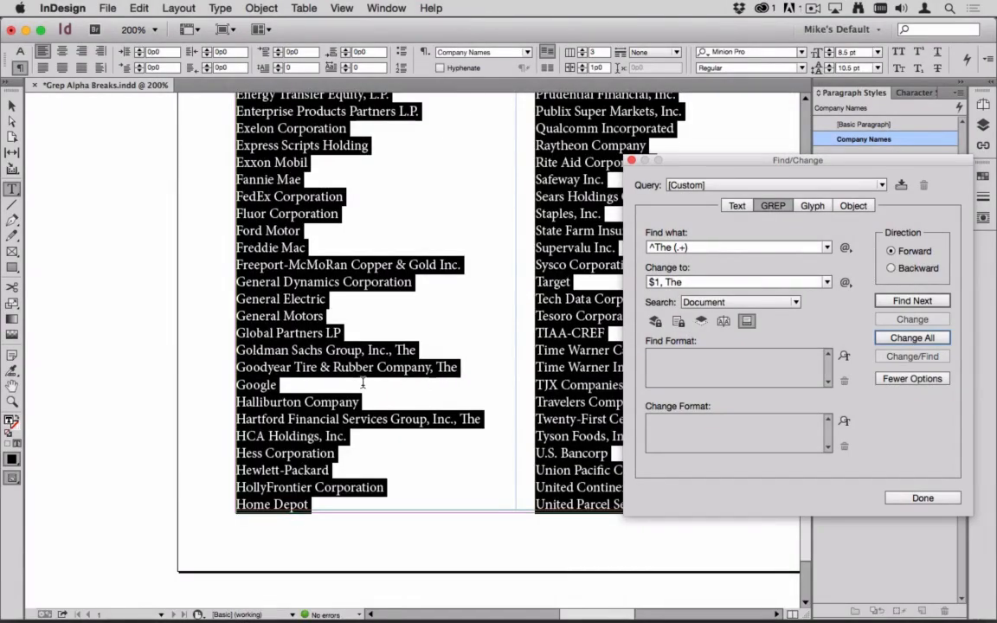
pyautogui.click(362, 382)
pyautogui.press('super+Home')
pyautogui.hscroll(5, 242, 463)
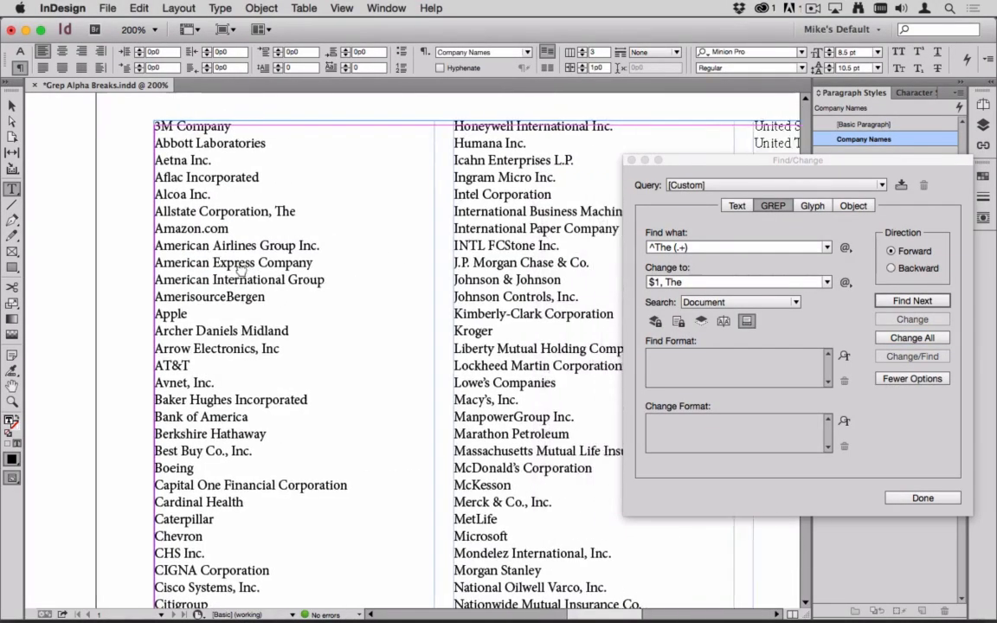
pyautogui.scroll(2, 242, 463)
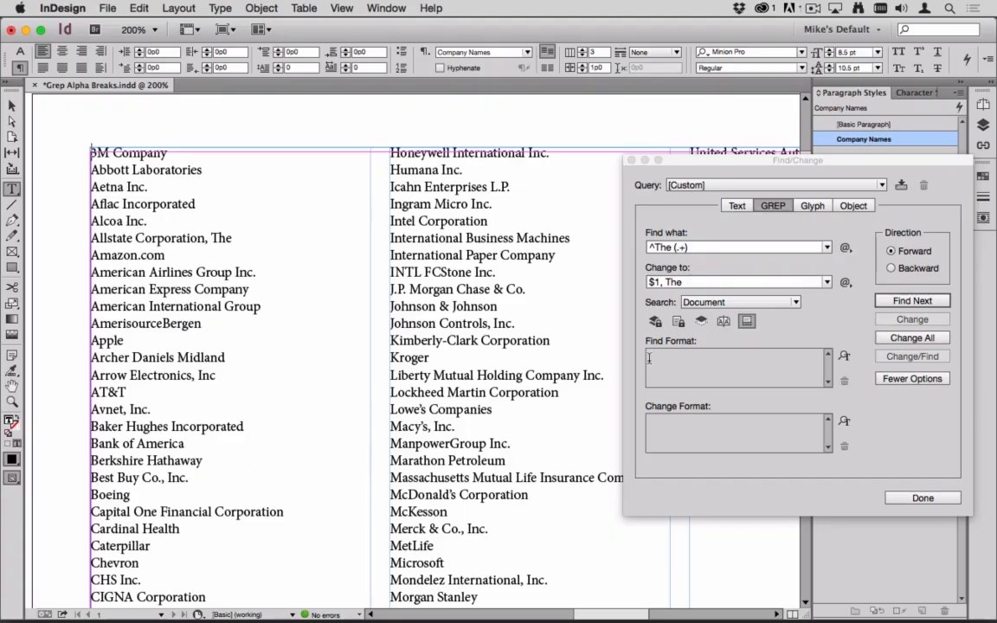
# - Clear both the search expression and the replacement expression of the GREP query
pyautogui.tripleClick(665, 247)
pyautogui.press('BackSpace')
pyautogui.tripleClick(665, 282)
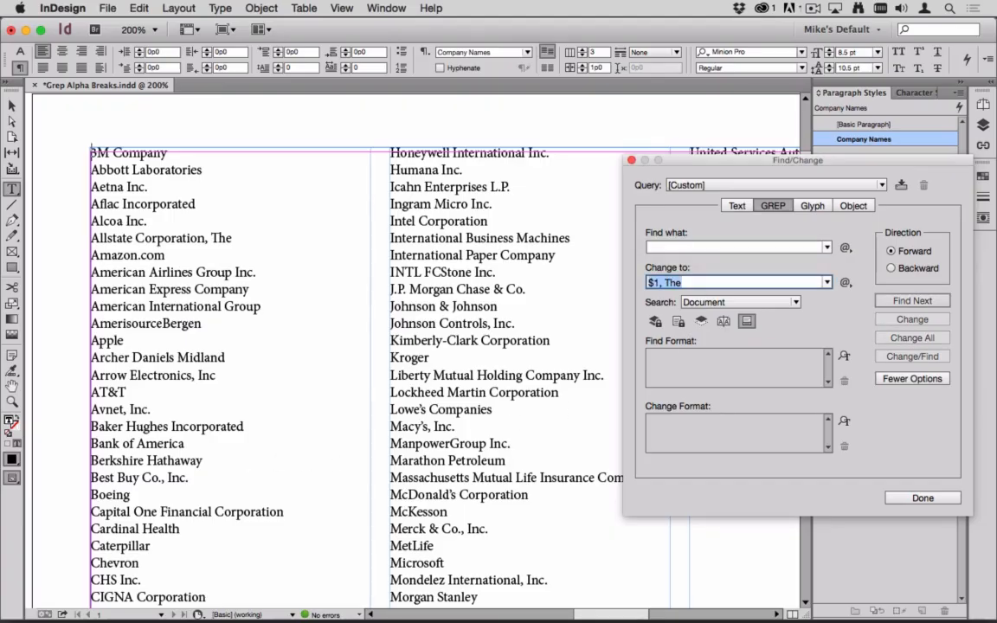
pyautogui.press('BackSpace')
# - Start a new GREP search expression with the Beginning of Paragraph location, "^"
pyautogui.click(658, 248)
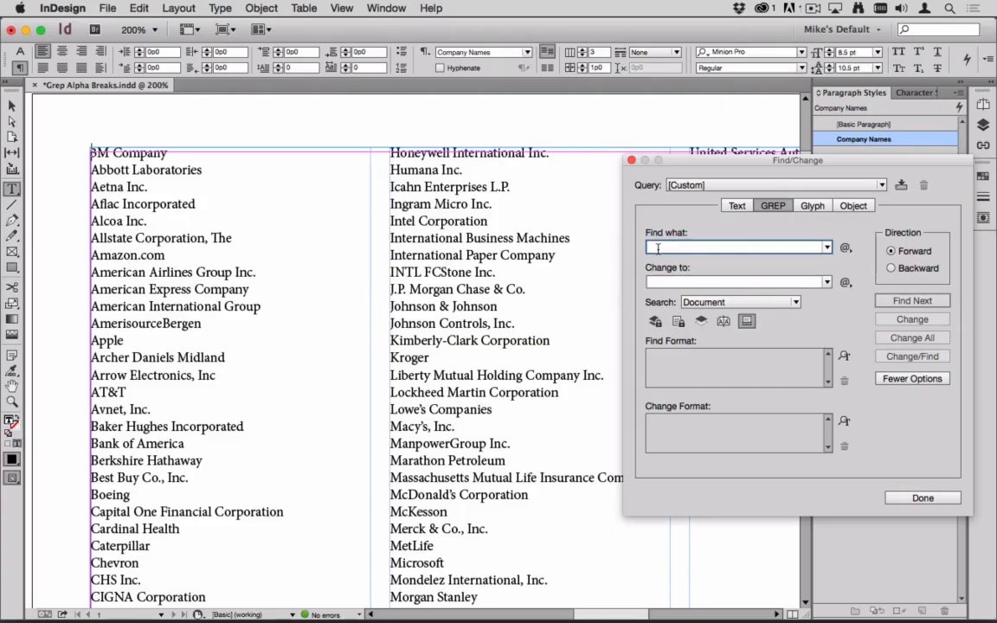
pyautogui.click(846, 249)
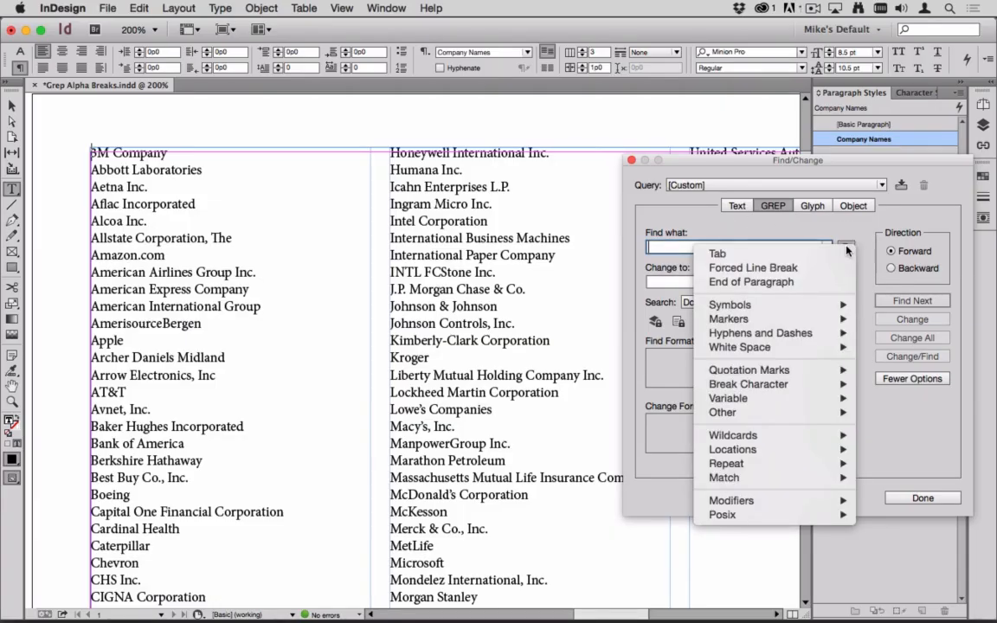
pyautogui.moveTo(822, 450)
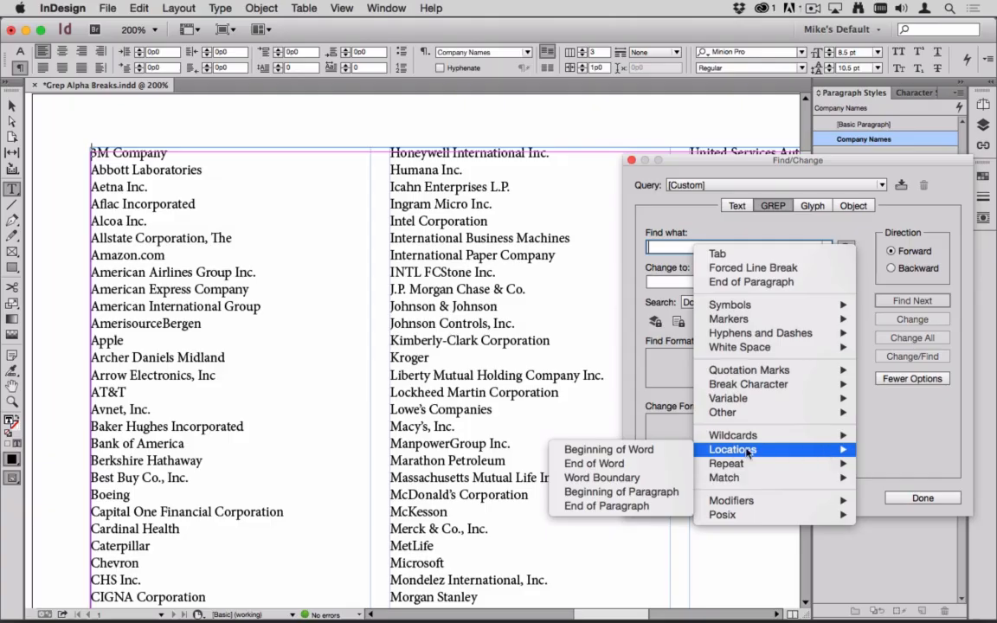
pyautogui.click(640, 491)
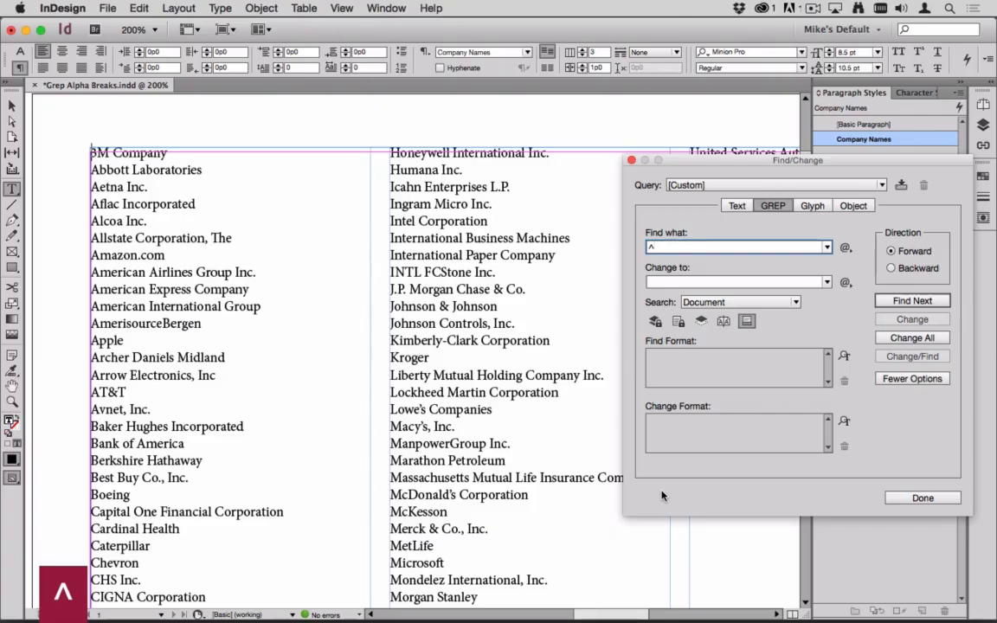
# - Add a character set containing the range A-Z to the search expression, giving "^[A-Z]"
pyautogui.click(845, 248)
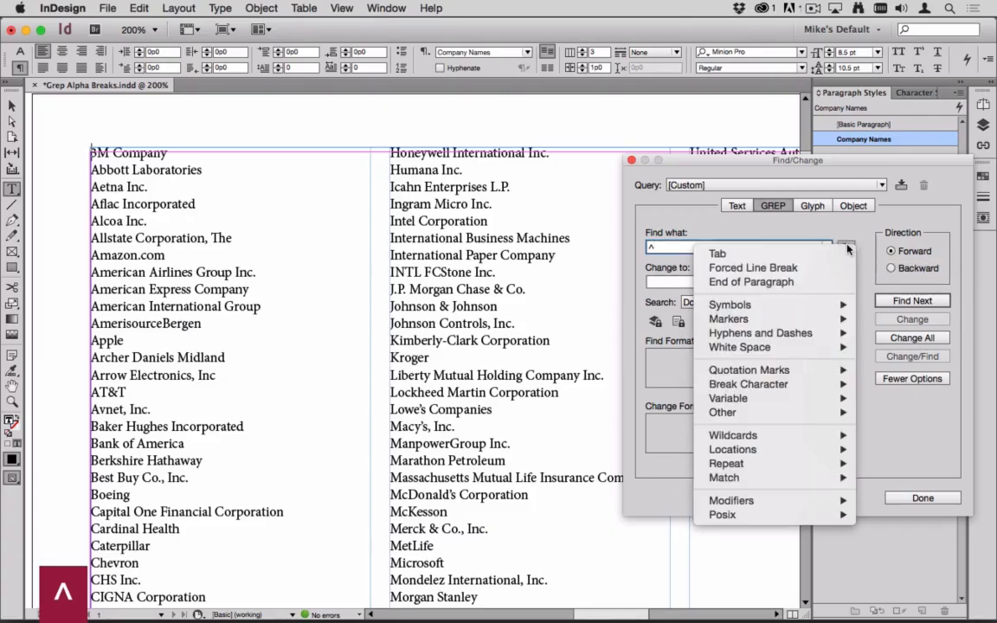
pyautogui.moveTo(759, 476)
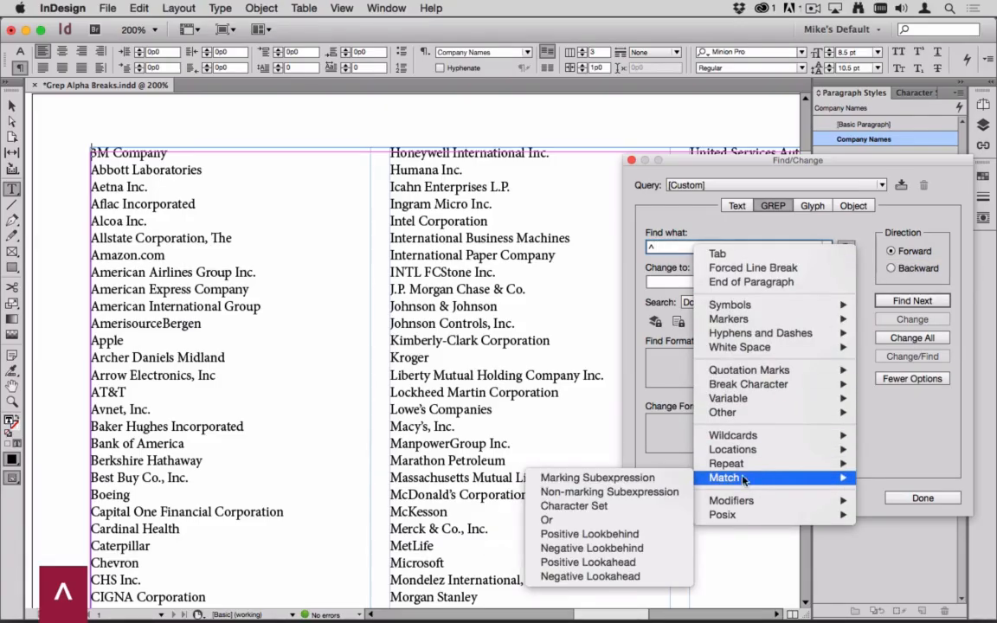
pyautogui.click(574, 505)
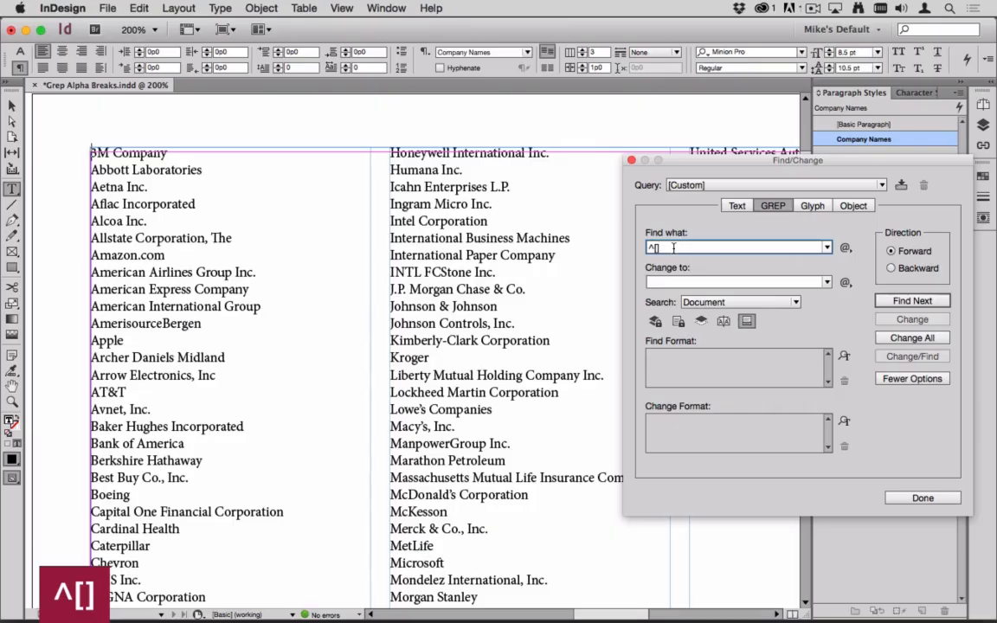
pyautogui.press('Left')
pyautogui.write('A-Z')
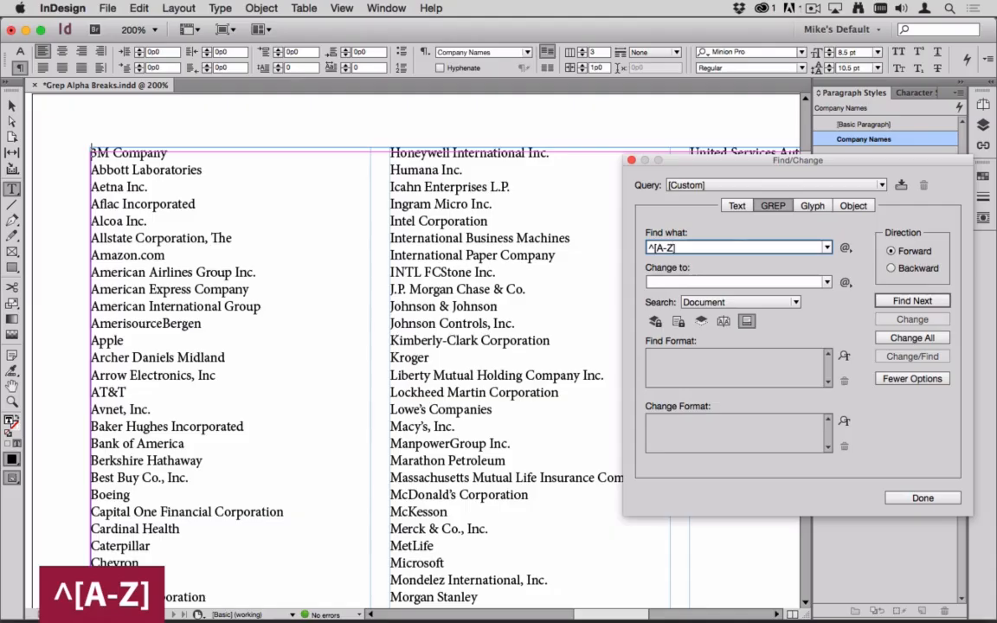
# - Find successive matches of "^[A-Z]" to check which characters of the company names are selected
pyautogui.click(896, 303)
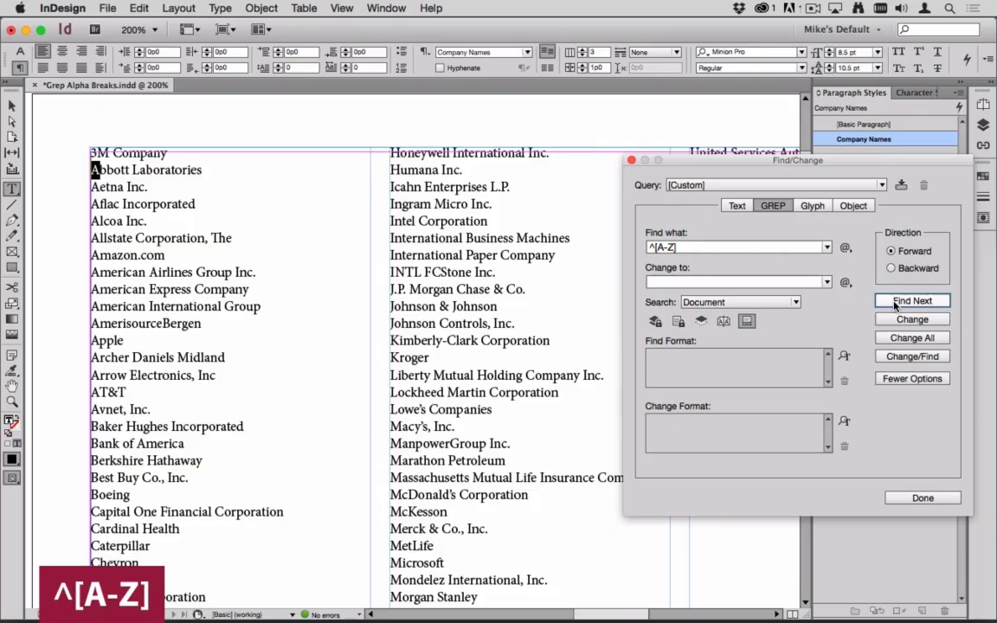
pyautogui.click(895, 303)
pyautogui.click(896, 303)
pyautogui.click(896, 303)
pyautogui.click(896, 303)
pyautogui.click(895, 304)
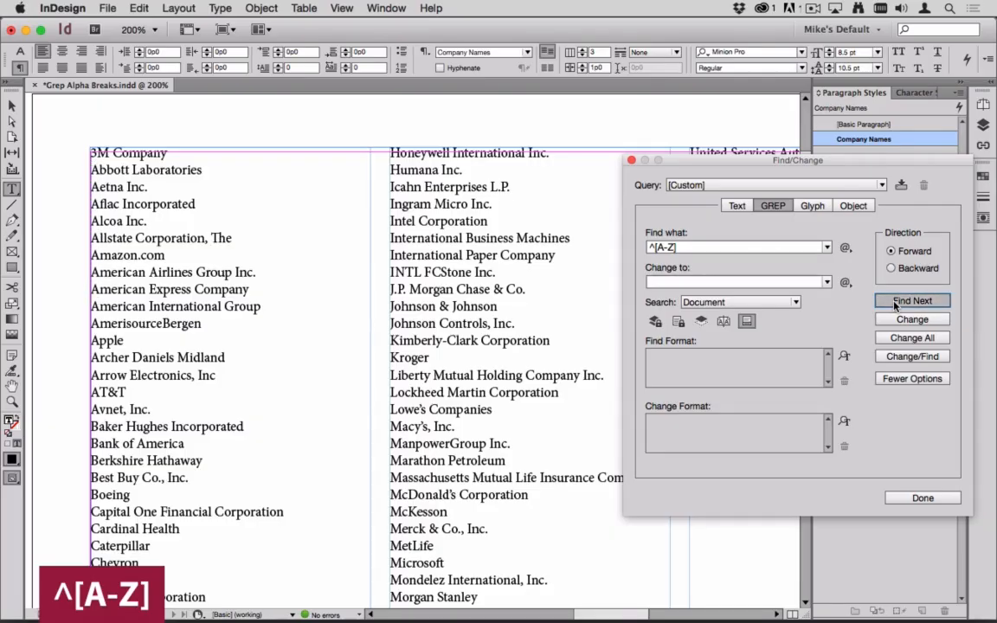
pyautogui.click(895, 305)
pyautogui.click(895, 305)
pyautogui.click(895, 304)
pyautogui.click(895, 303)
pyautogui.click(894, 303)
pyautogui.click(894, 303)
pyautogui.click(896, 303)
pyautogui.click(895, 302)
pyautogui.click(896, 303)
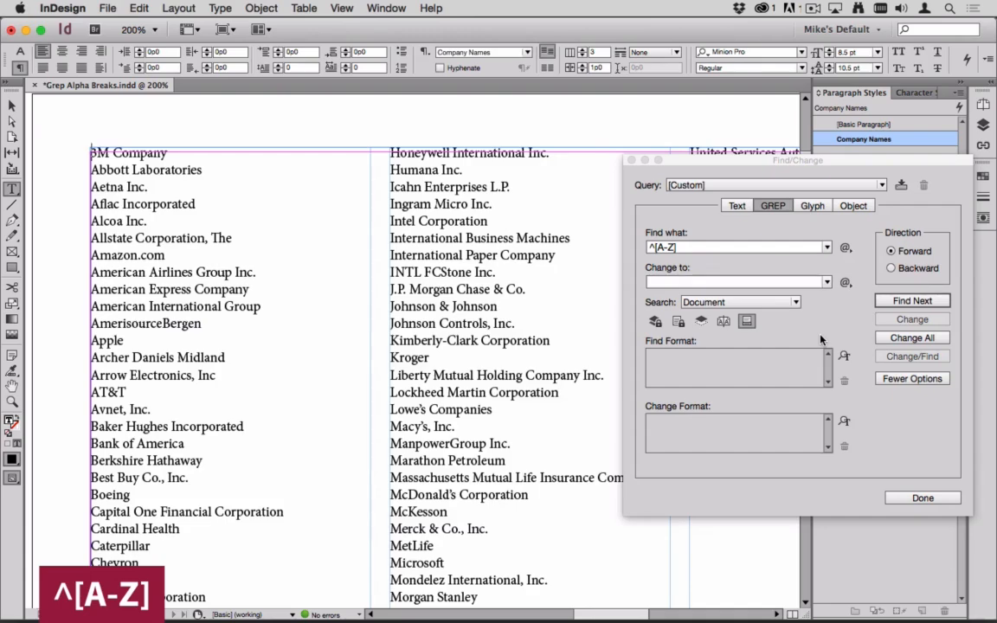
# - Extend the search expression with any character, one or more times, giving "^[A-Z].+", and find the next match
pyautogui.click(710, 247)
pyautogui.write('.')
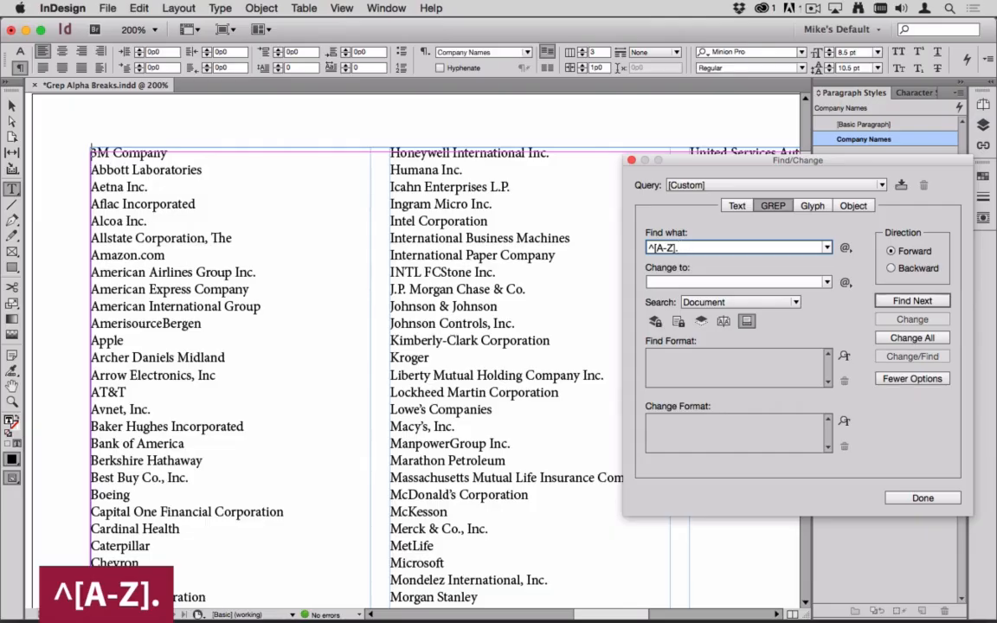
pyautogui.write('+')
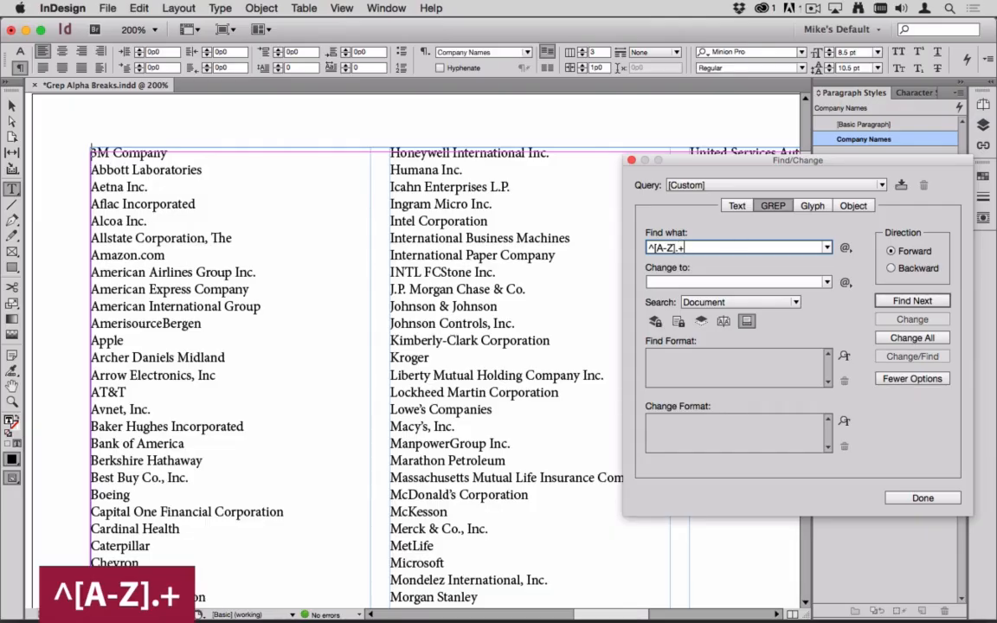
pyautogui.click(916, 301)
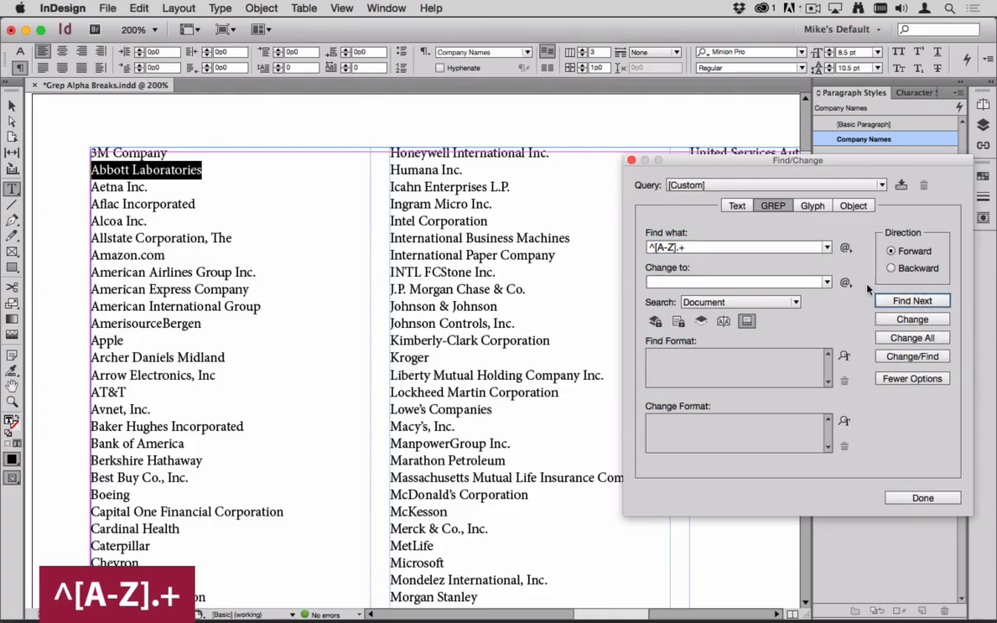
# - Add a carriage return, written as \r, to the end of the search expression, giving "^[A-Z].+\r"
pyautogui.click(716, 248)
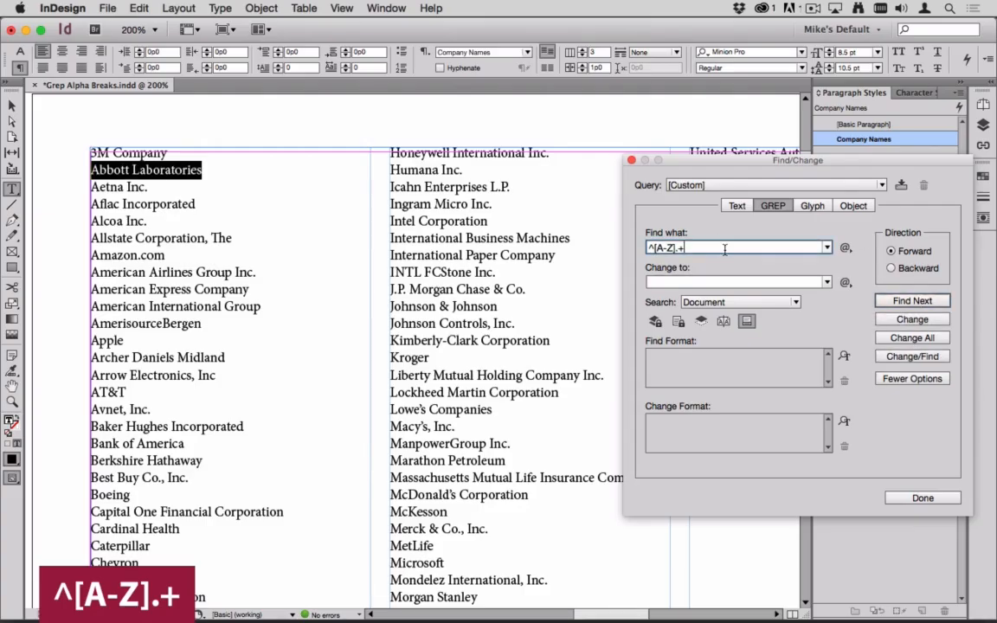
pyautogui.click(845, 249)
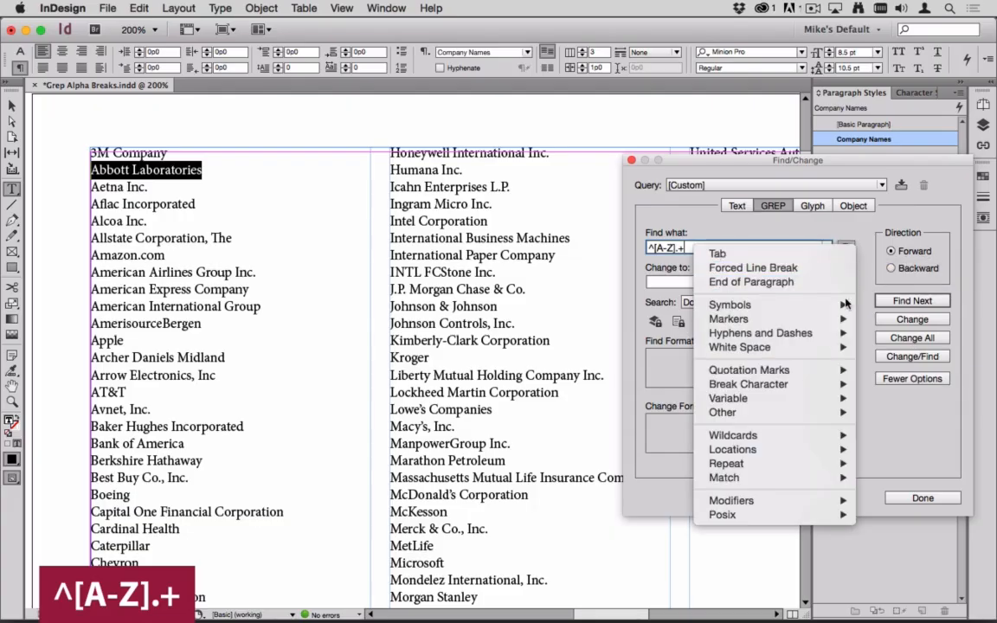
pyautogui.moveTo(761, 384)
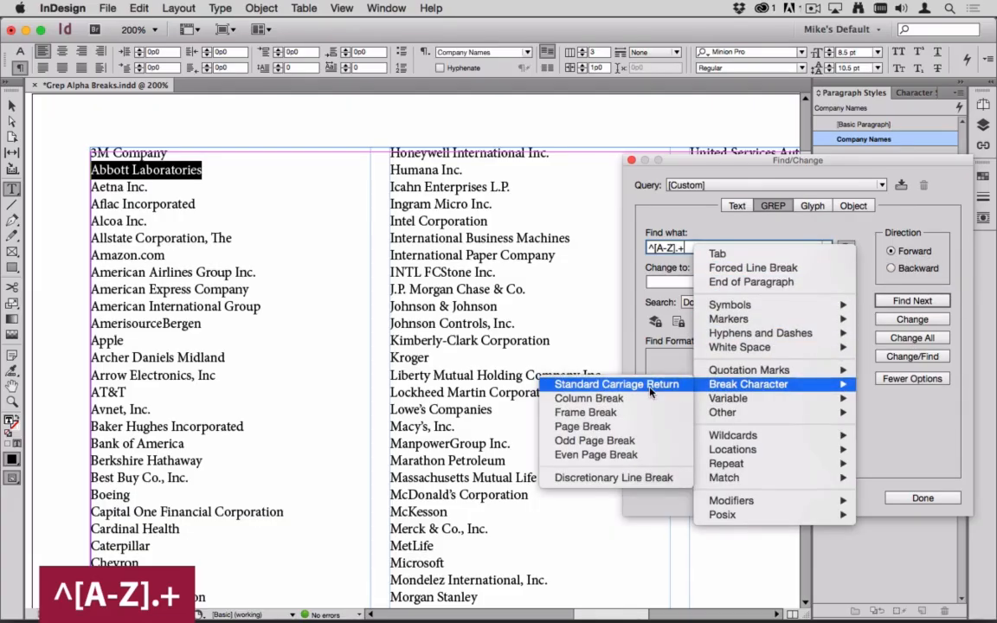
pyautogui.click(650, 385)
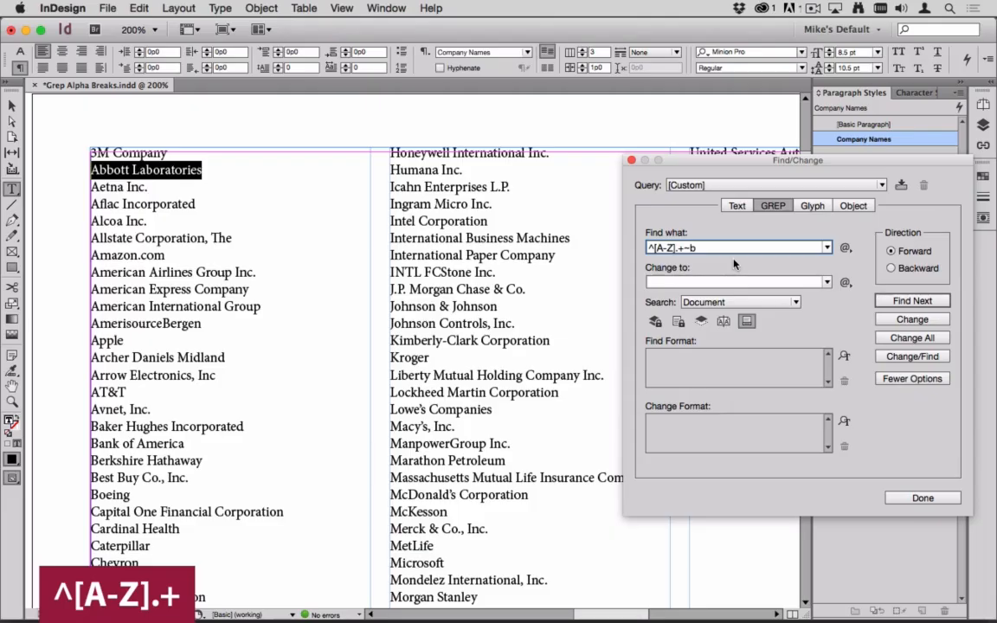
pyautogui.press('BackSpace')
pyautogui.press('BackSpace')
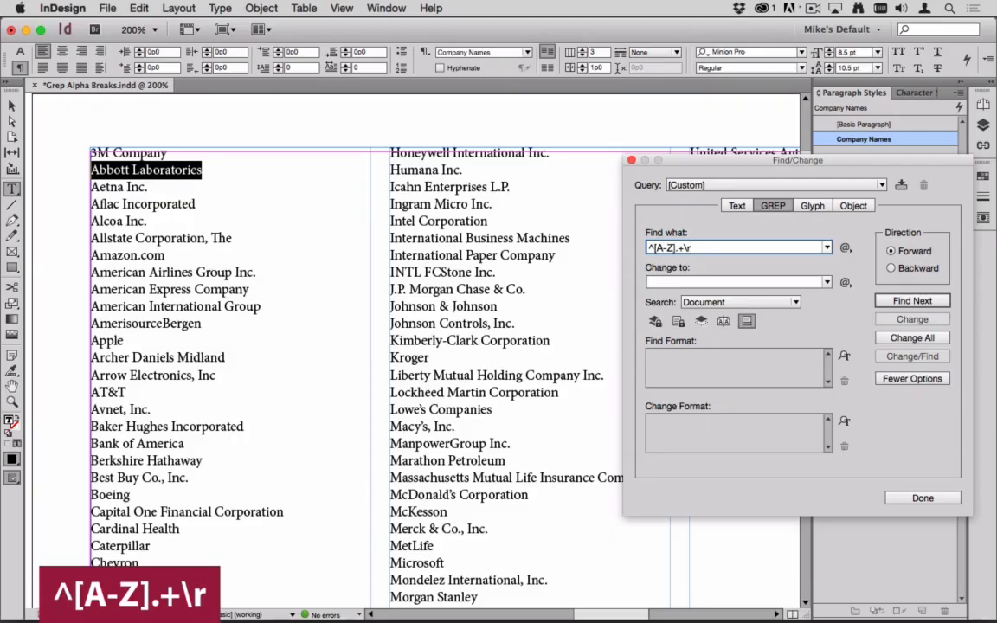
# - Find several successive matches of "^[A-Z].+\r" to check that each selection includes the paragraph return
pyautogui.click(943, 301)
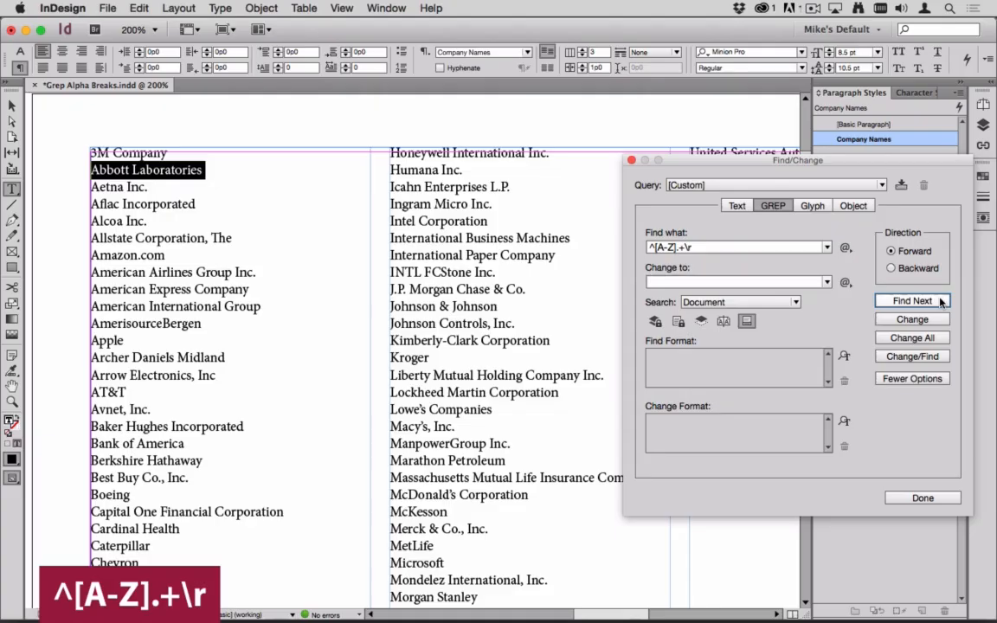
pyautogui.click(941, 301)
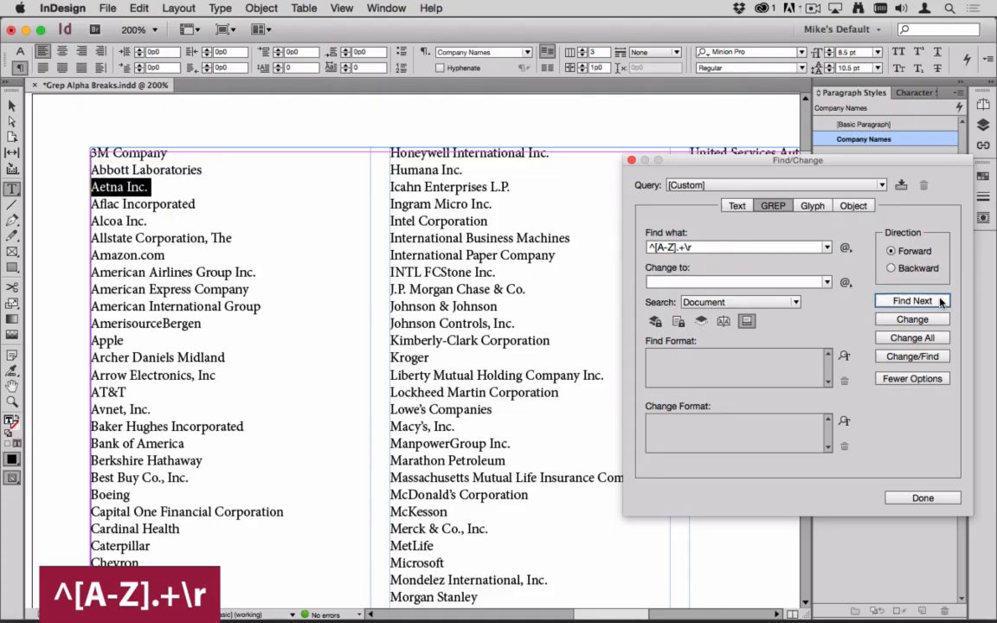
pyautogui.click(941, 301)
pyautogui.click(940, 301)
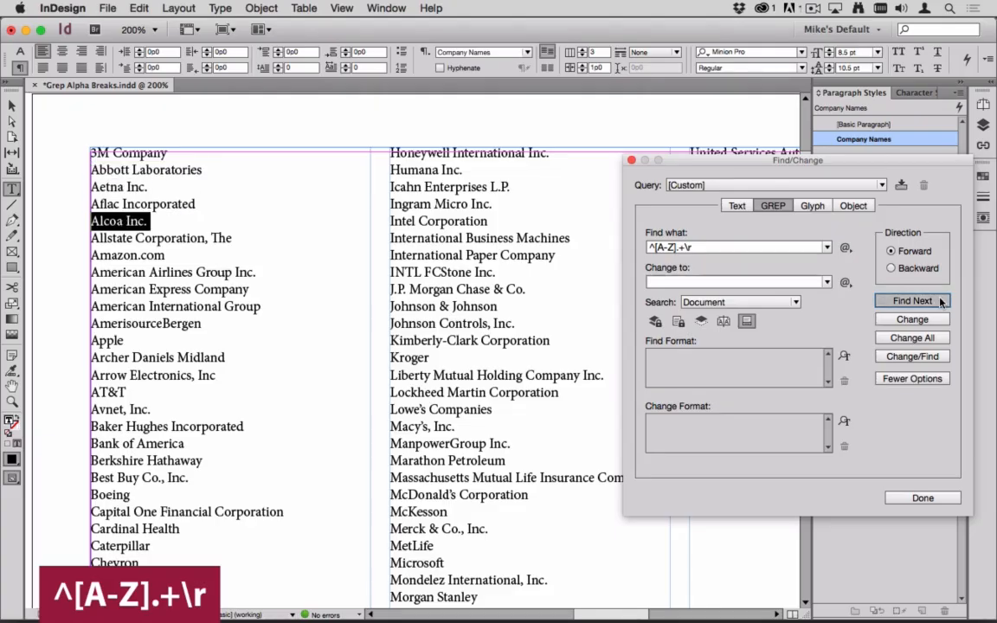
pyautogui.click(940, 301)
pyautogui.click(940, 302)
pyautogui.click(941, 301)
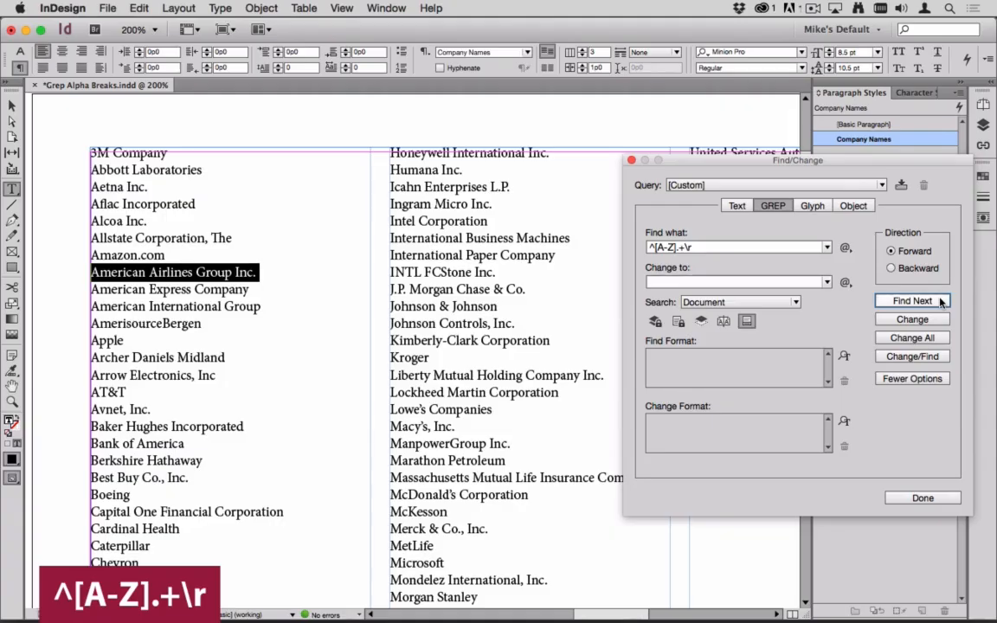
# - Enclose the [A-Z] character set in parentheses as a marking subexpression, giving "^([A-Z]).+\r"
pyautogui.moveTo(676, 248); pyautogui.dragTo(657, 250)
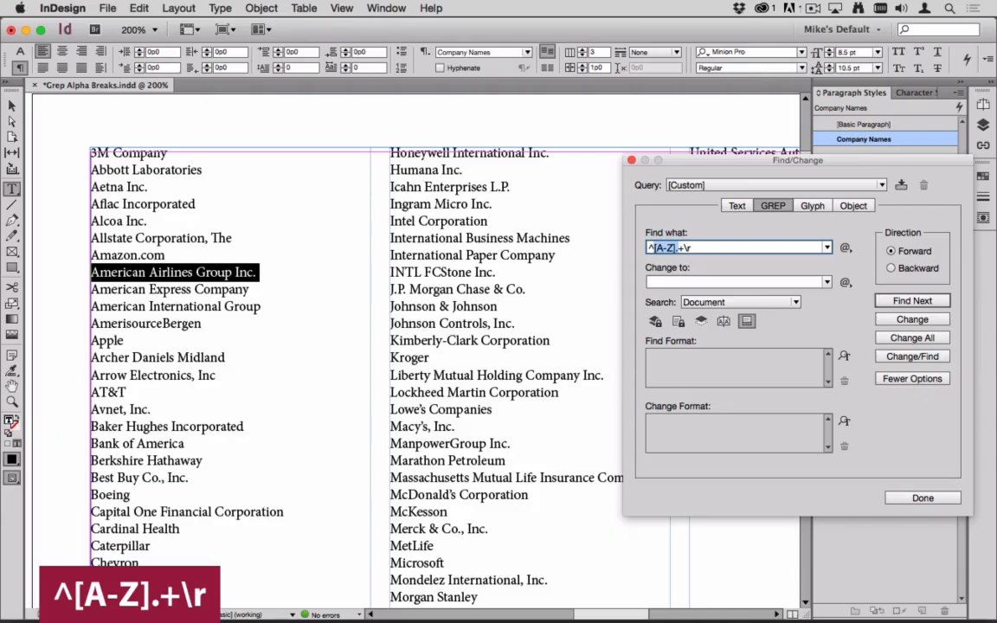
pyautogui.press('Left')
pyautogui.write('(')
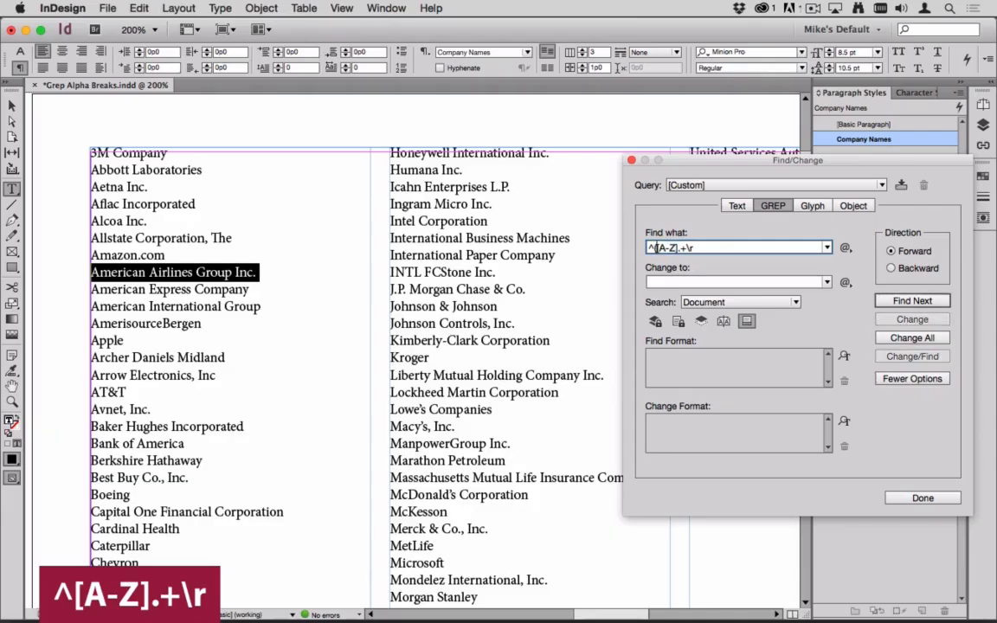
pyautogui.press('Right')
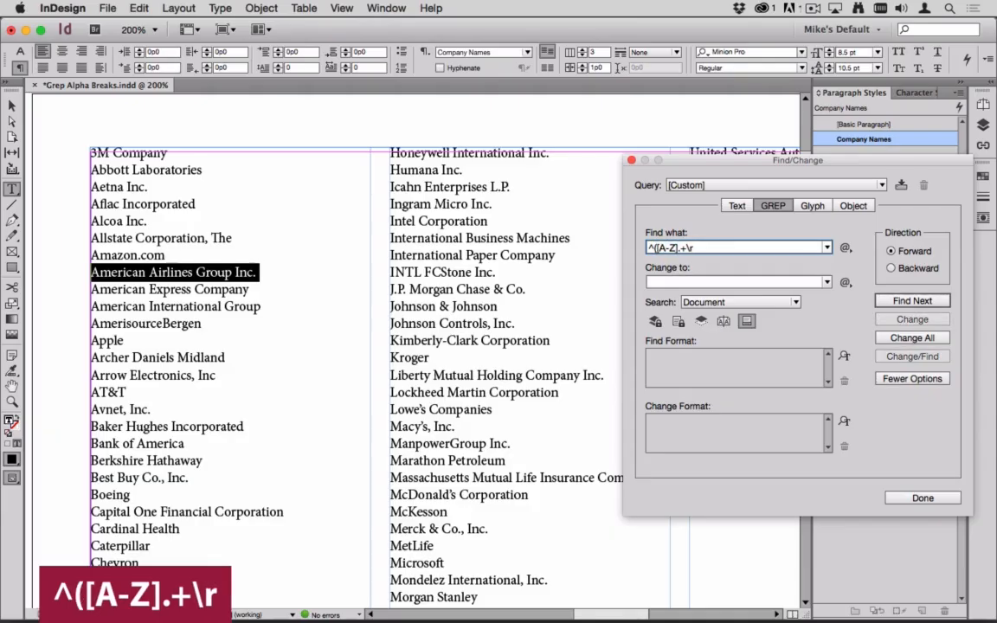
pyautogui.write(')')
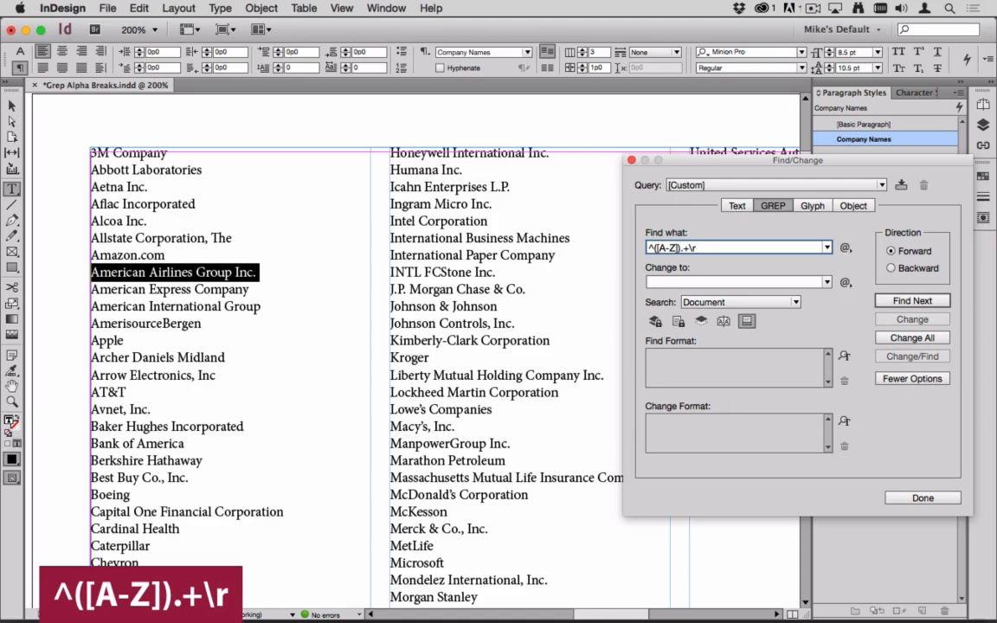
# - Append the back-reference \1 to the end of the search expression, giving "^([A-Z]).+\r\1"
pyautogui.press('super+a')
pyautogui.press('Right')
pyautogui.write('\\1')
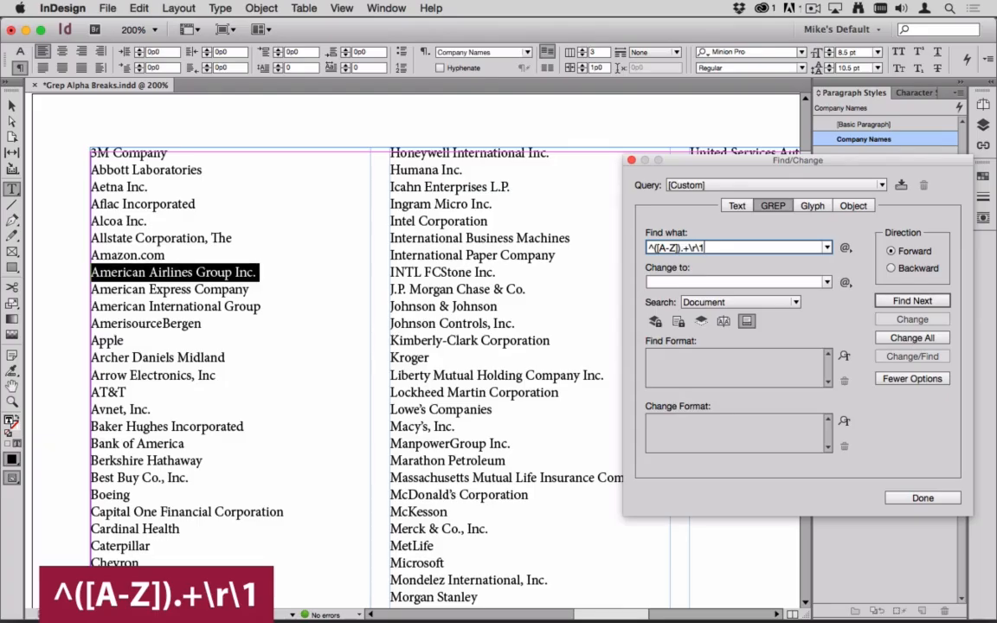
# - Find several successive matches of "^([A-Z]).+\r\1" to check that each selection ends with the next entry's matching first letter
pyautogui.click(901, 301)
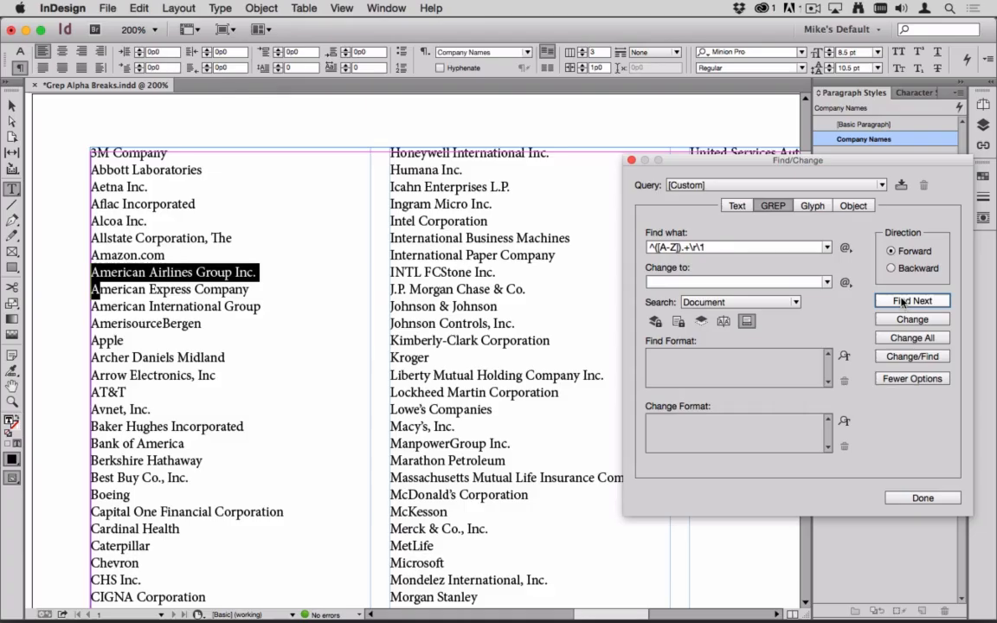
pyautogui.click(901, 301)
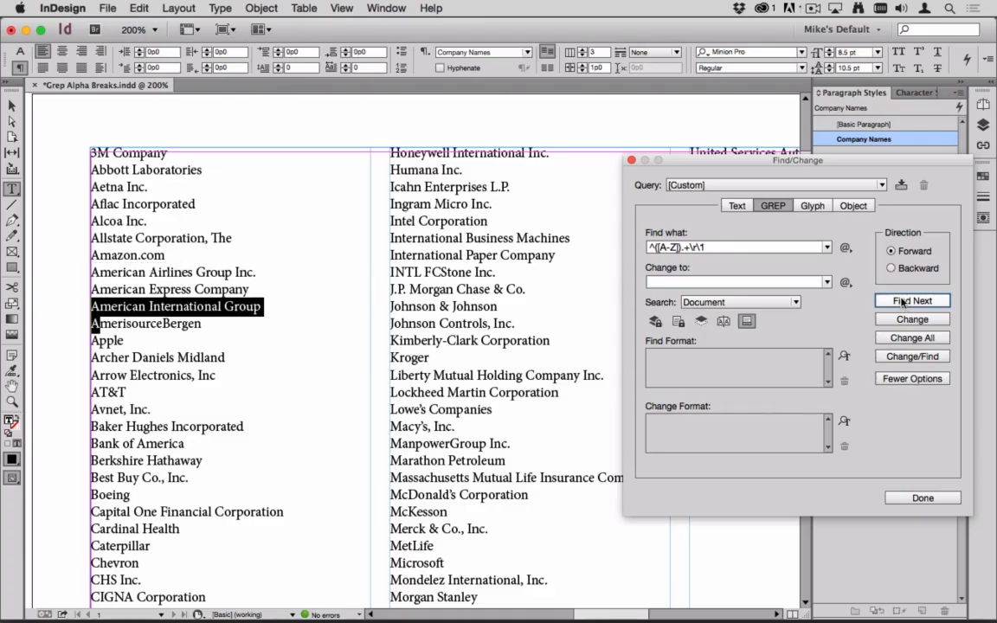
pyautogui.click(902, 301)
pyautogui.click(901, 301)
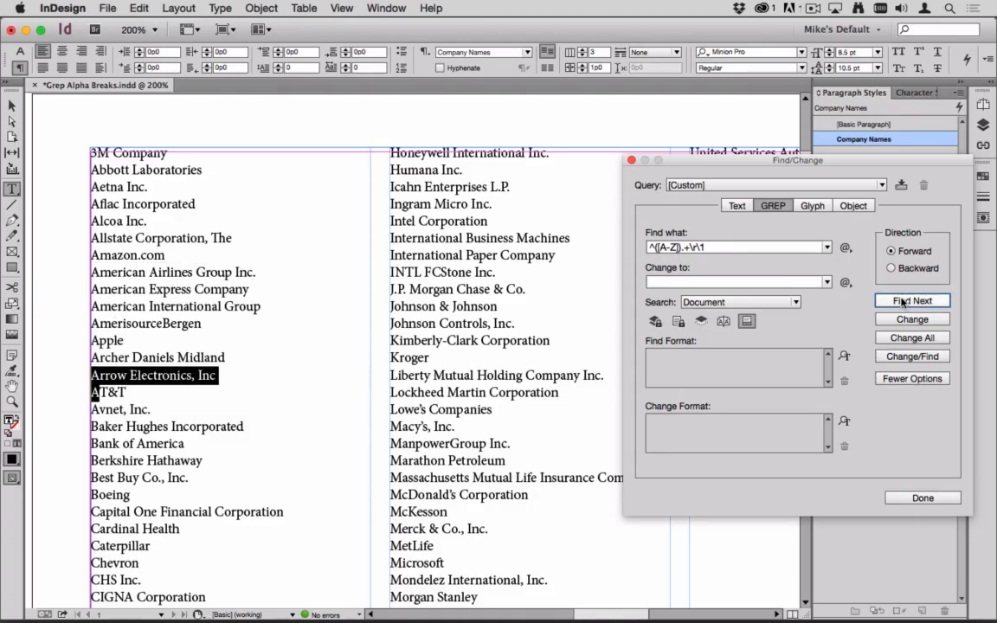
pyautogui.click(901, 301)
pyautogui.click(901, 301)
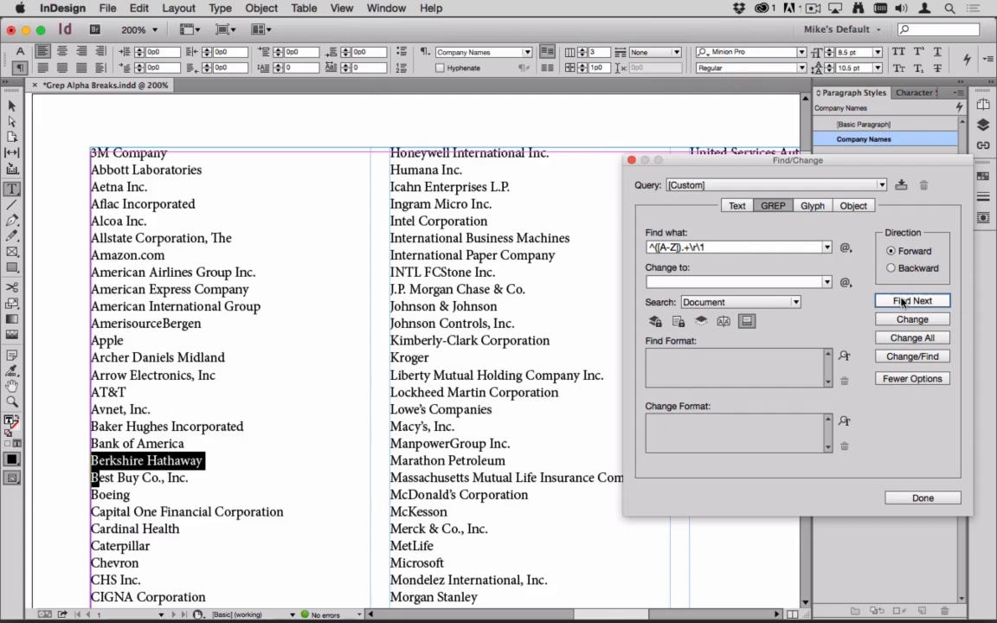
pyautogui.click(902, 301)
pyautogui.click(902, 302)
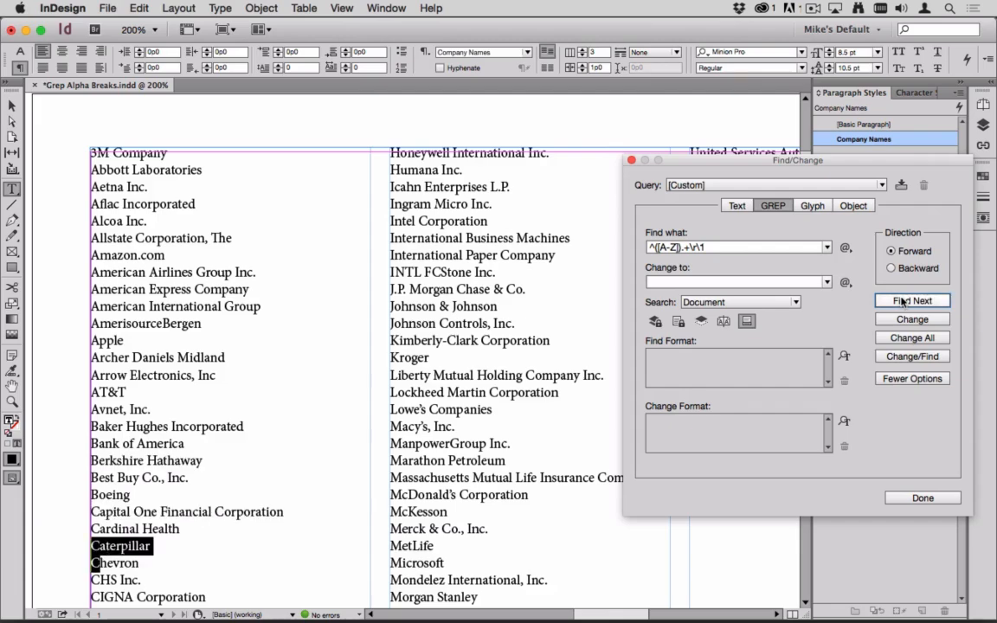
pyautogui.click(902, 301)
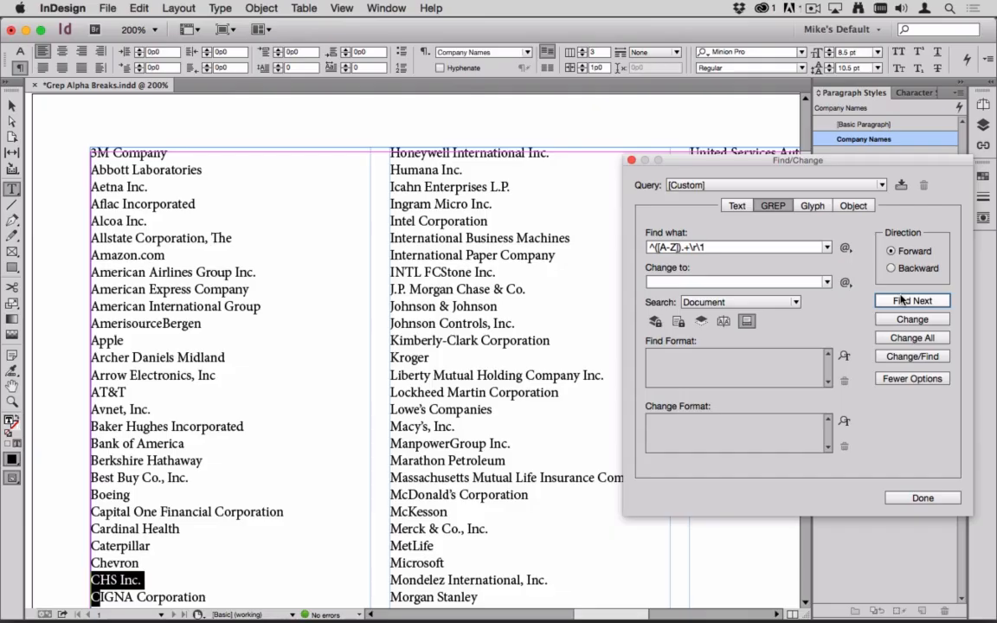
# - Append .+\r to the search expression, giving "^([A-Z]).+\r\1.+\r", and find several successive matches
pyautogui.click(758, 251)
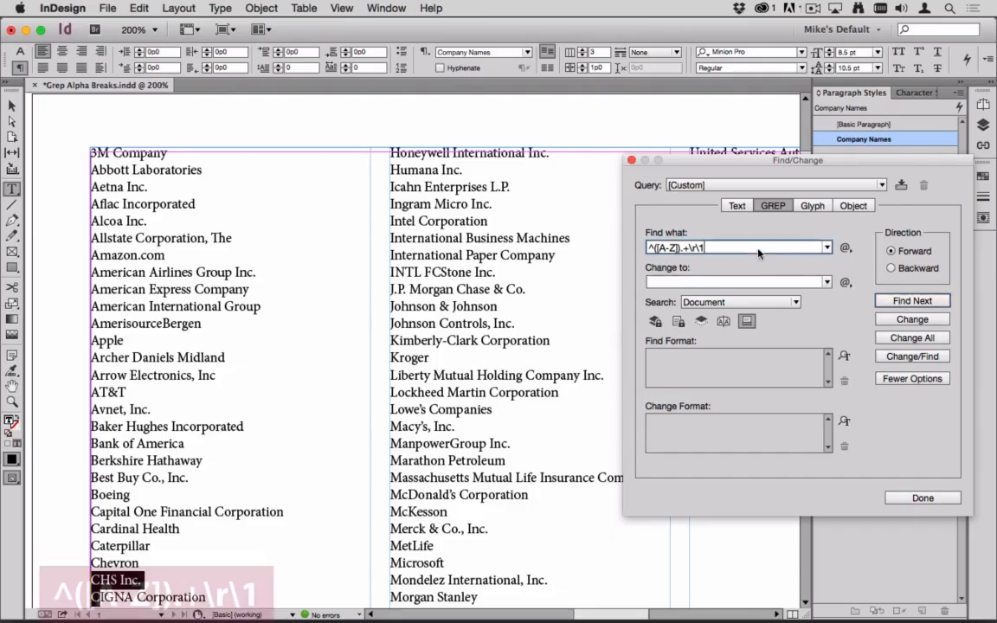
pyautogui.write('.+')
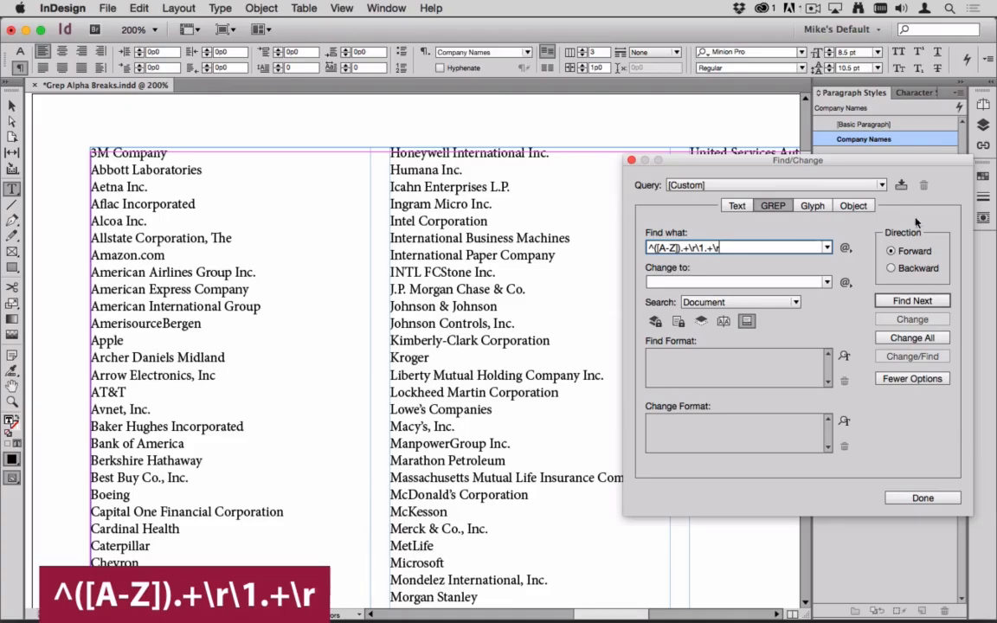
pyautogui.click(905, 302)
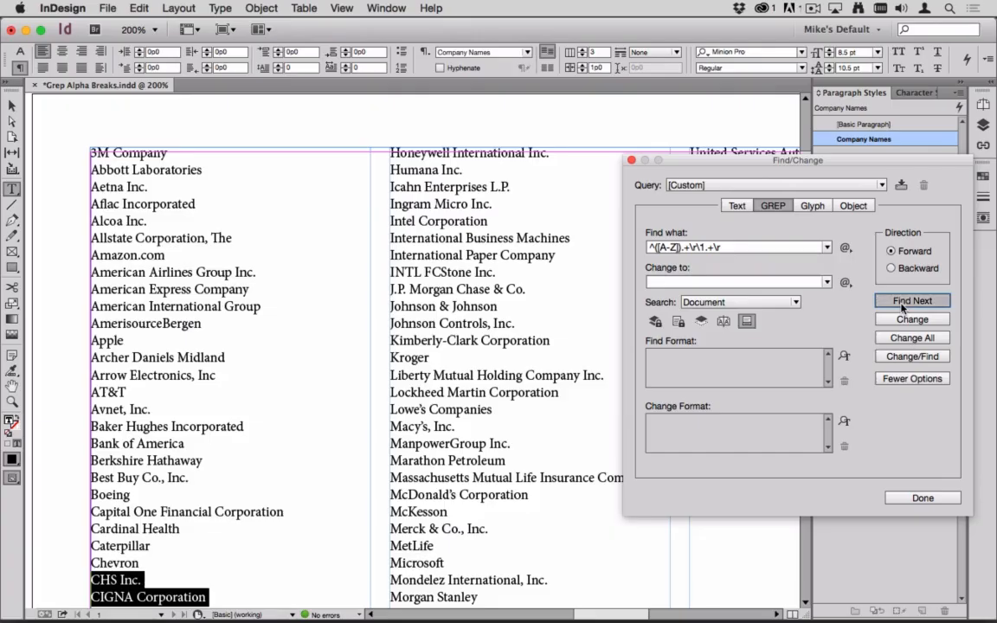
pyautogui.click(903, 302)
pyautogui.click(902, 302)
pyautogui.click(903, 302)
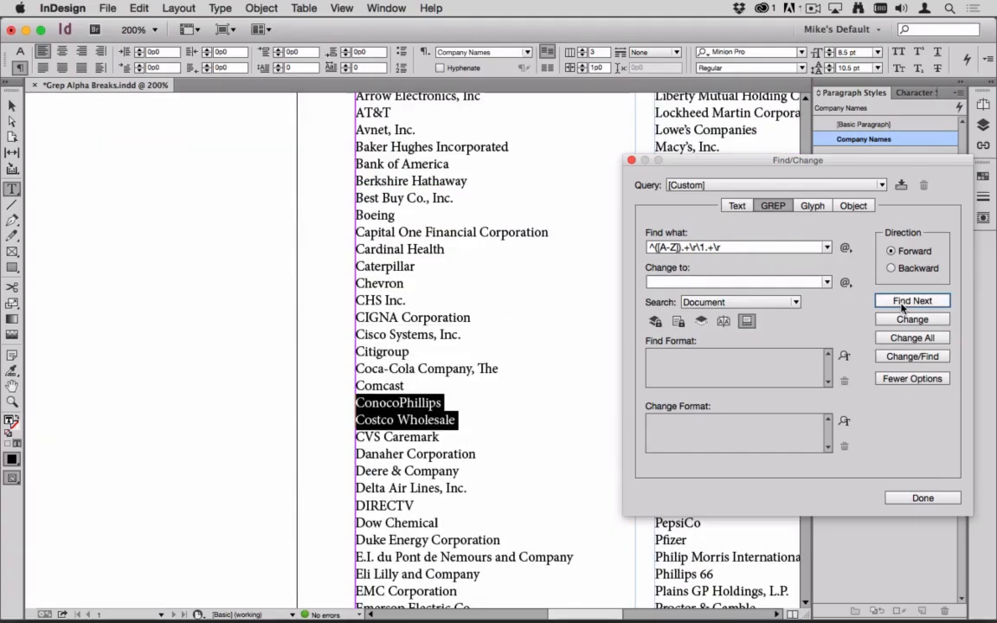
pyautogui.click(902, 302)
pyautogui.click(903, 302)
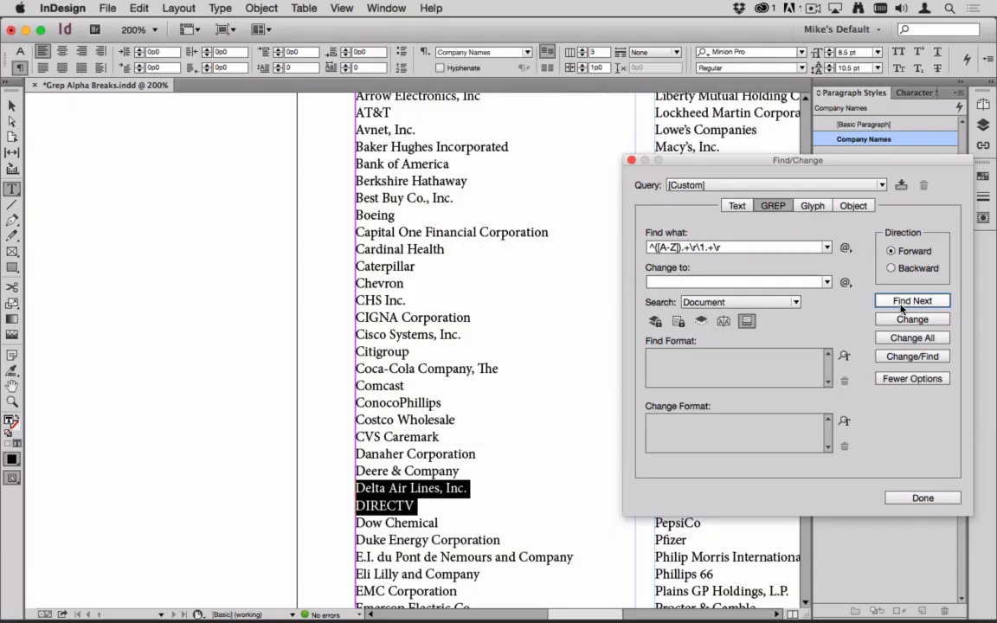
# - Enclose the \1.+\r portion of the search expression in parentheses, giving "^([A-Z]).+\r(\1.+\r)"
pyautogui.click(696, 247)
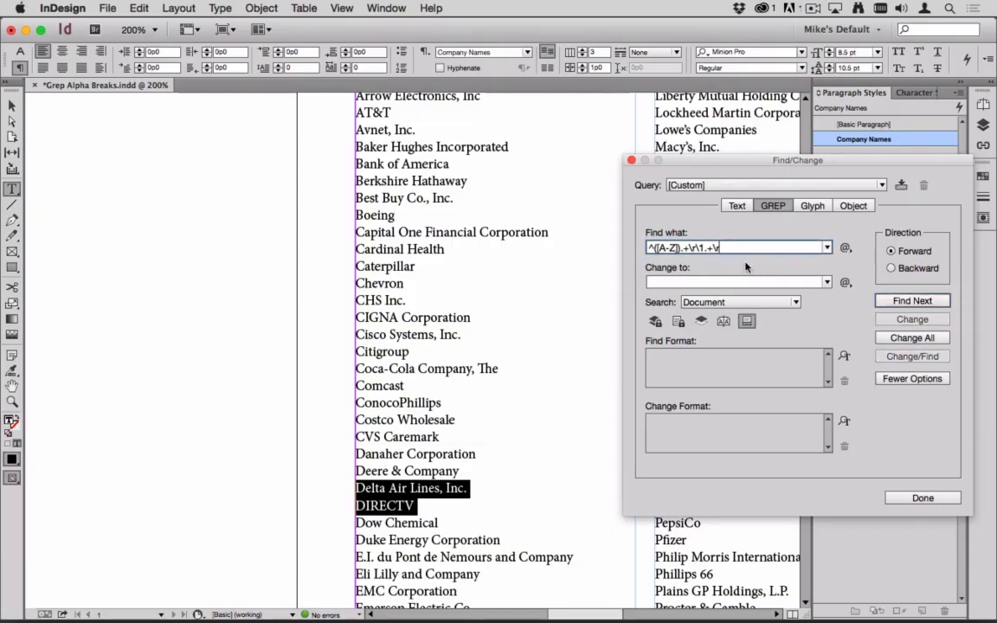
pyautogui.moveTo(697, 248); pyautogui.dragTo(748, 295)
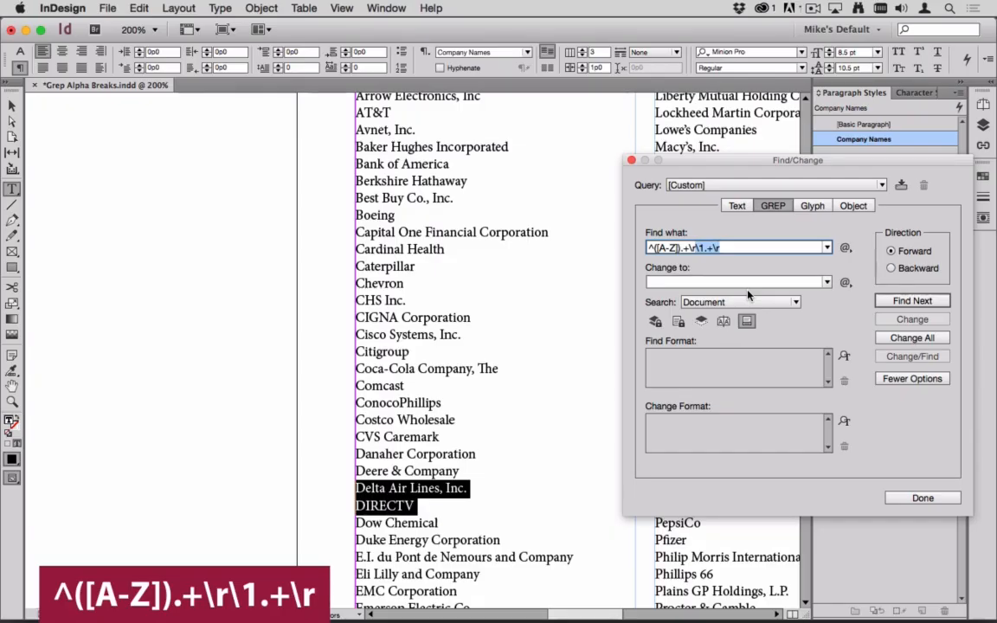
pyautogui.press('Left')
pyautogui.write('(')
pyautogui.press('End')
pyautogui.write(')')
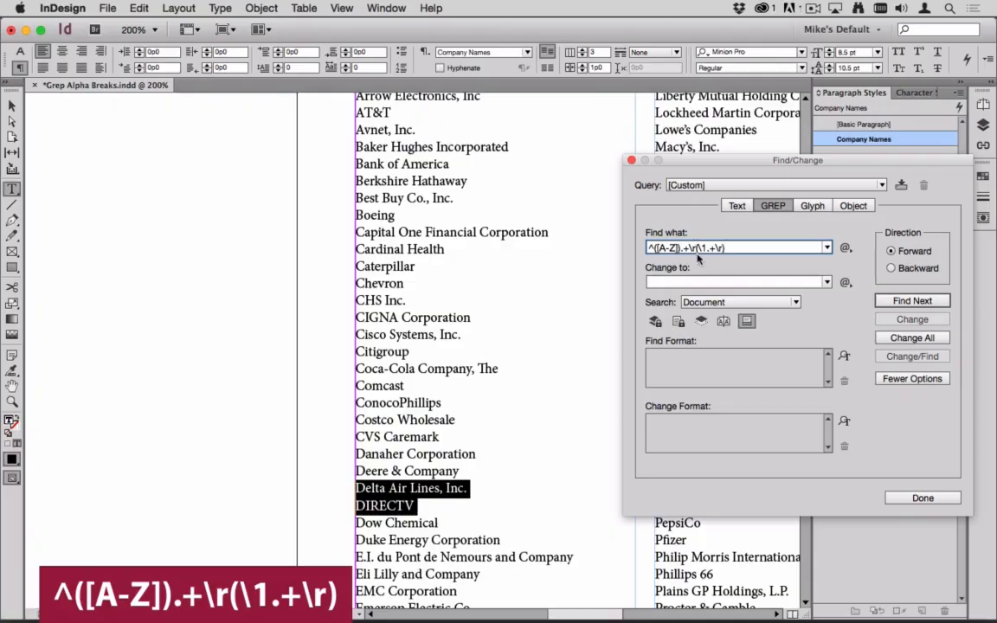
# - Make the parenthesised \1.+\r group repeat zero or more times, giving "^([A-Z]).+\r(\1.+\r)*"
pyautogui.hotkey('shift', 'Left')
pyautogui.hotkey('shift', 'Left')
pyautogui.hotkey('shift', 'Left')
pyautogui.hotkey('shift', 'Left')
pyautogui.hotkey('shift', 'Left')
pyautogui.hotkey('shift', 'Left')
pyautogui.hotkey('shift', 'Left')
pyautogui.hotkey('shift', 'Left')
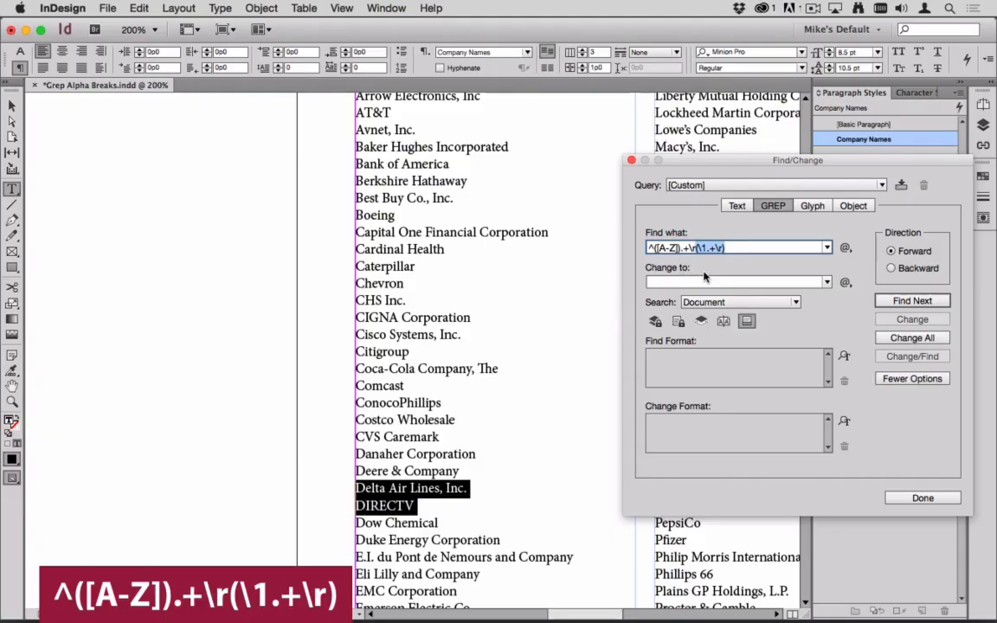
pyautogui.press('Right')
pyautogui.click(846, 251)
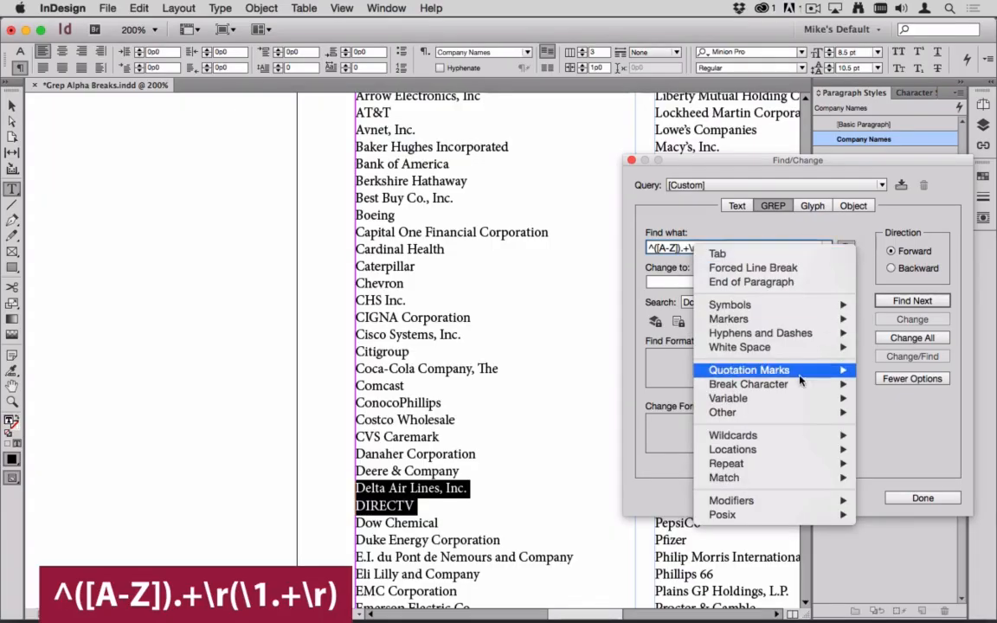
pyautogui.moveTo(727, 464)
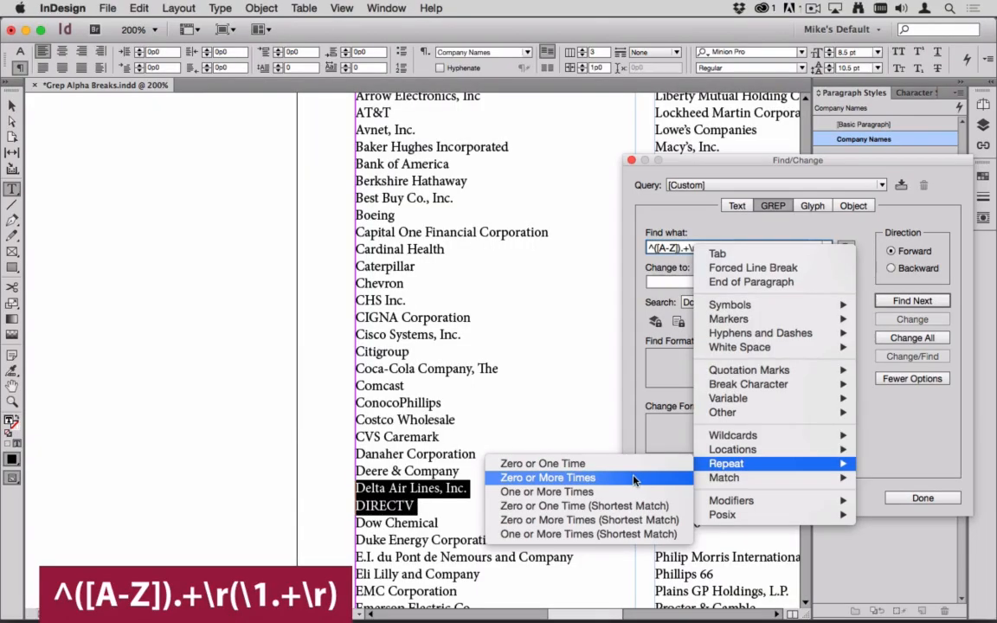
pyautogui.click(634, 481)
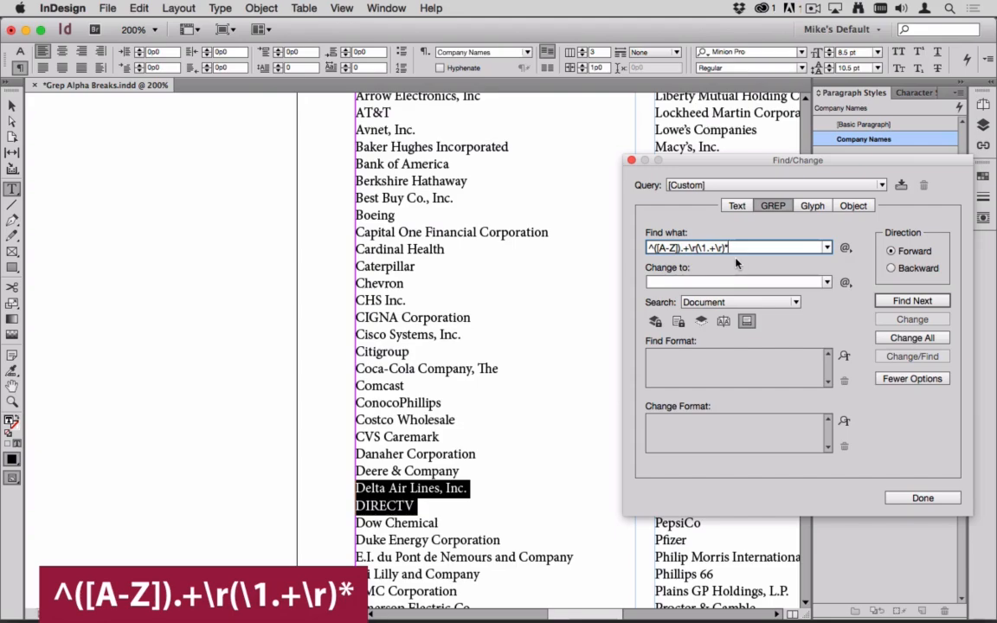
# - Find successive matches of "^([A-Z]).+\r(\1.+\r)*" to check that each selection covers a whole same-letter group
pyautogui.click(914, 301)
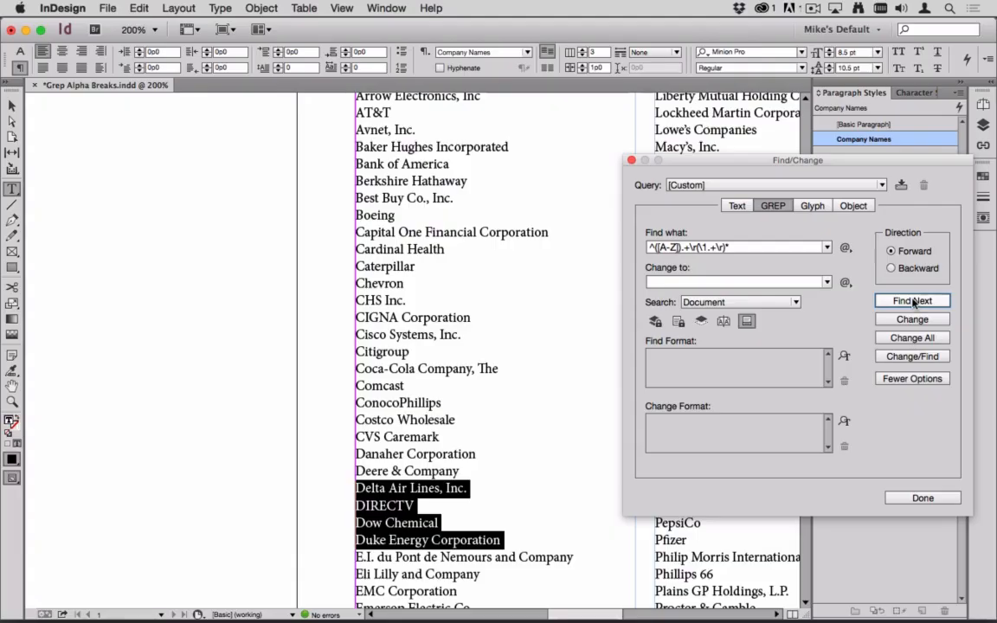
pyautogui.click(921, 303)
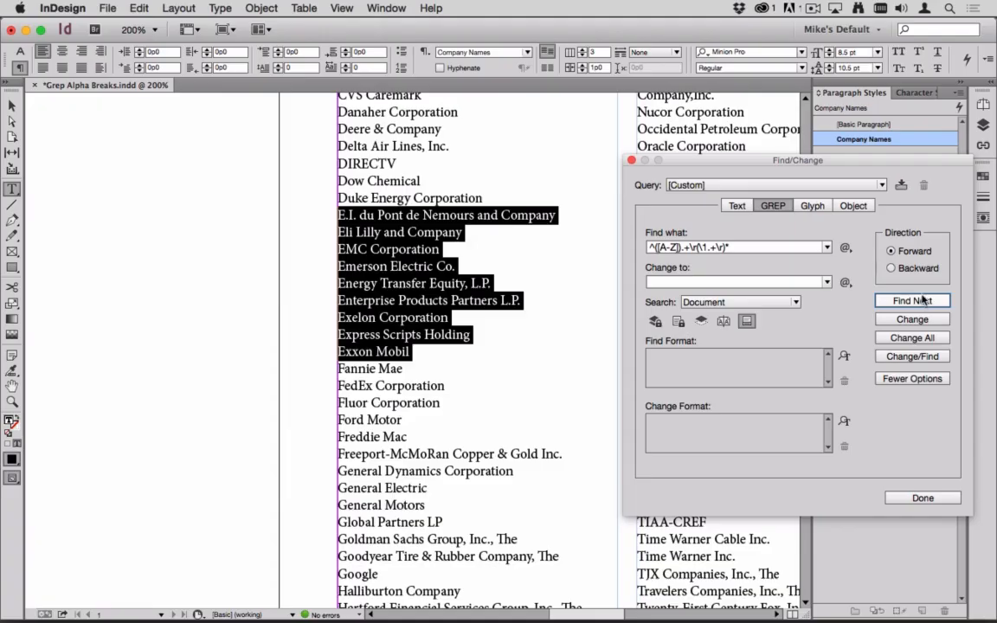
pyautogui.click(923, 300)
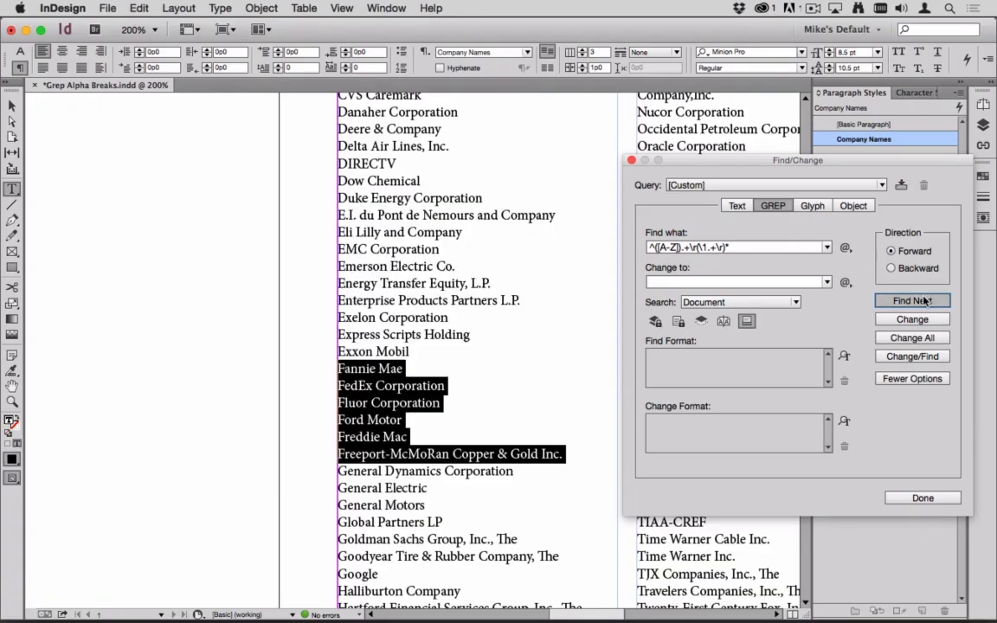
pyautogui.click(925, 301)
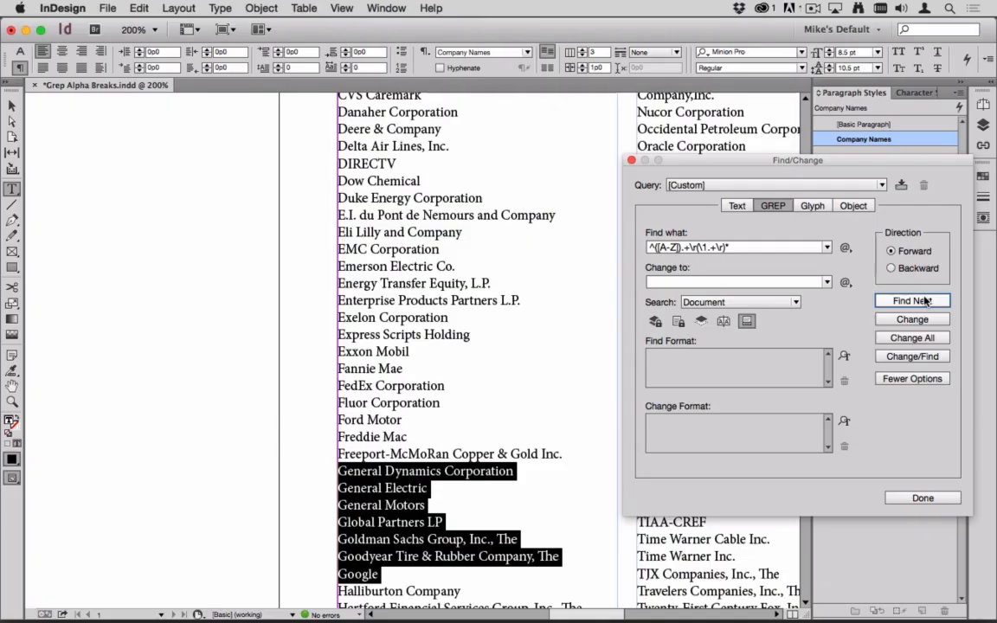
# - Place the text cursor at the start of the company list and set the replacement expression to \r
pyautogui.click(603, 317)
pyautogui.press('super+Home')
pyautogui.moveTo(500, 261); pyautogui.dragTo(264, 281)
pyautogui.click(724, 284)
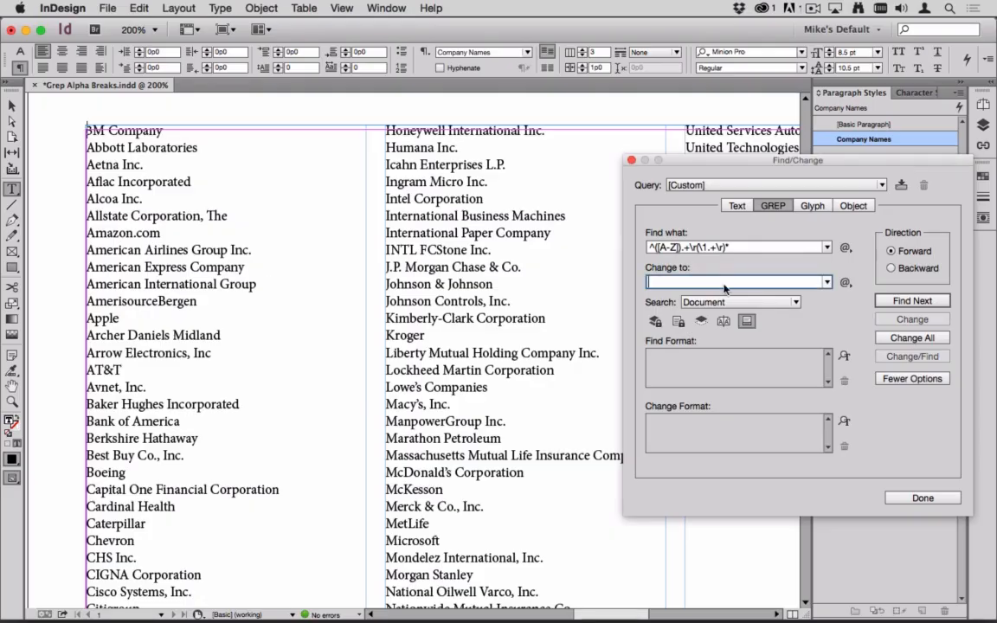
pyautogui.write('\\r')
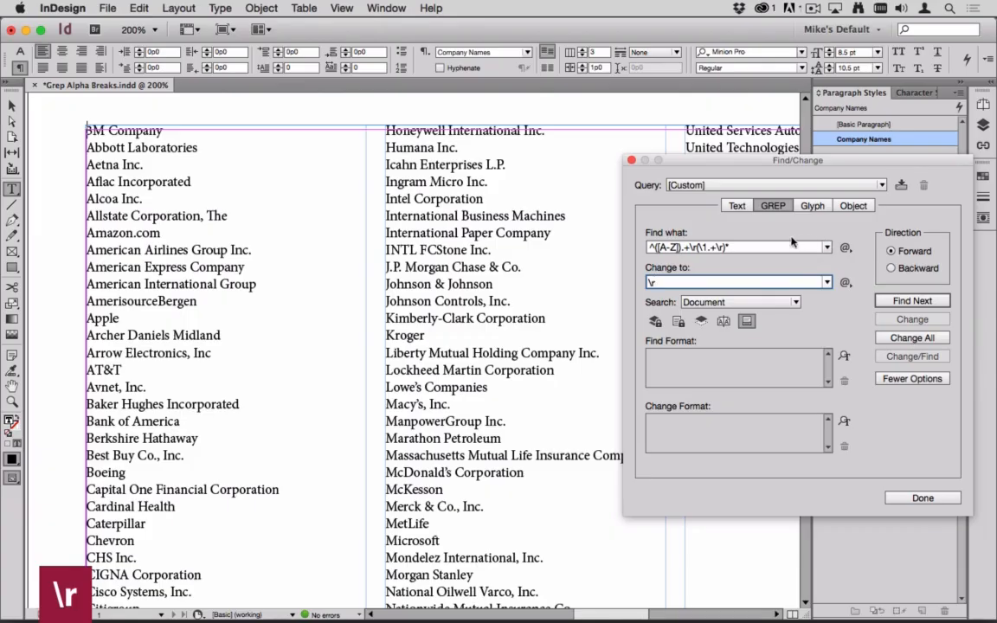
# - Append the Found Text code to the replacement expression, giving "\r$0"
pyautogui.moveTo(757, 245); pyautogui.dragTo(723, 236)
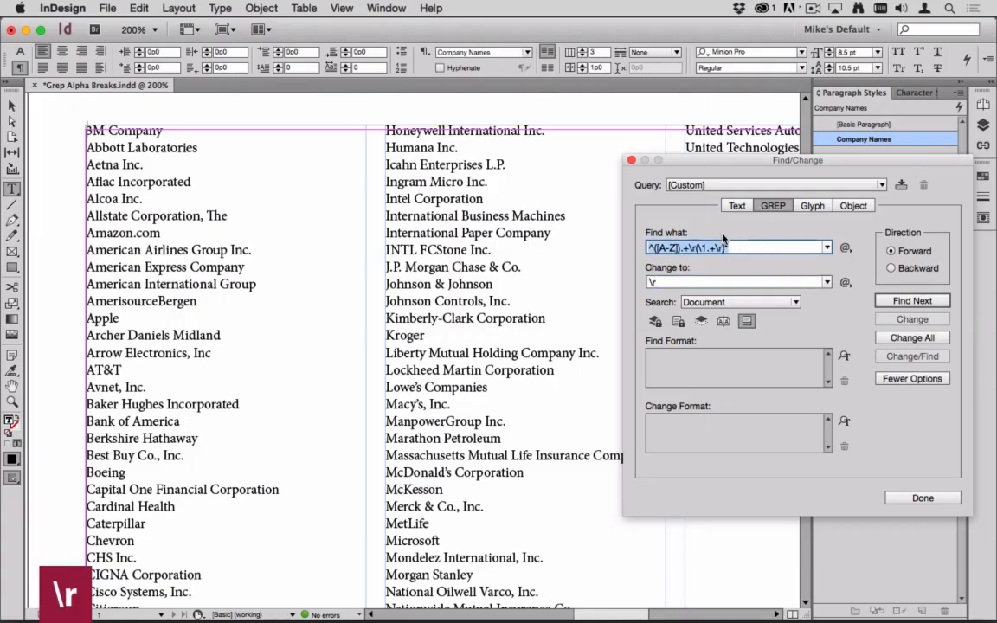
pyautogui.click(697, 285)
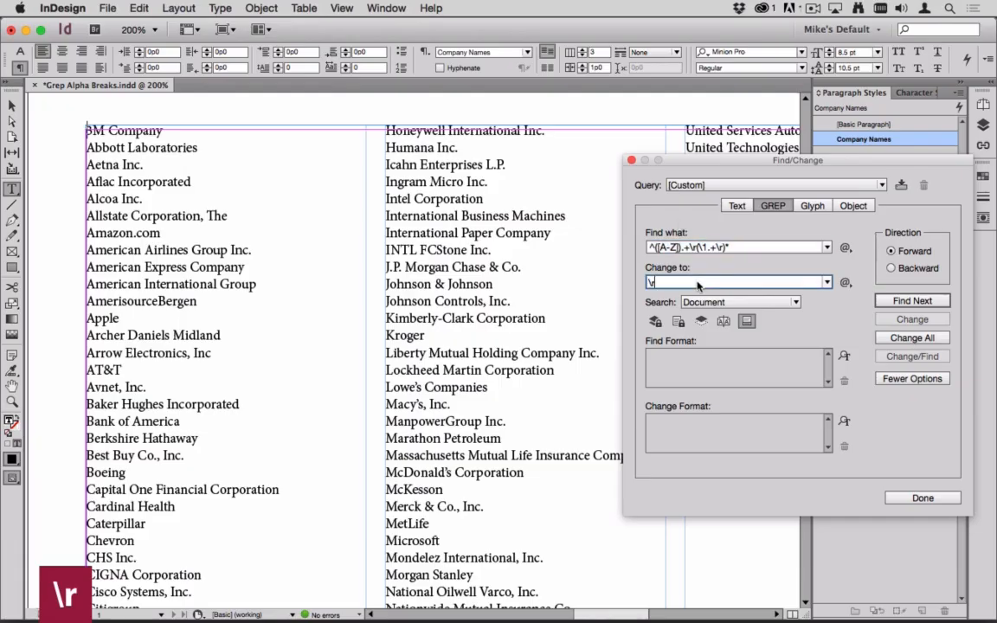
pyautogui.click(845, 283)
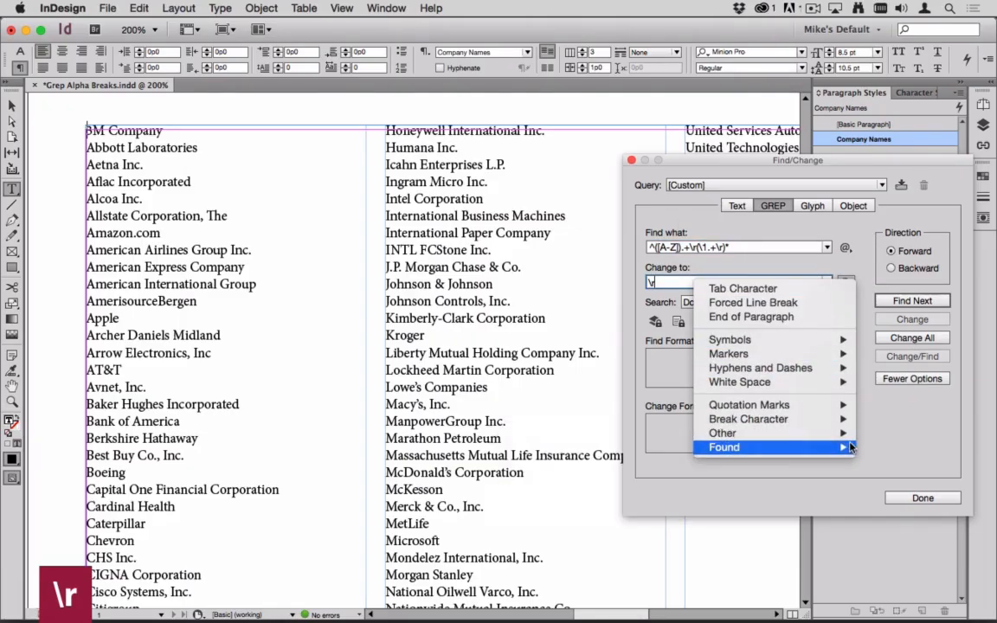
pyautogui.moveTo(848, 448)
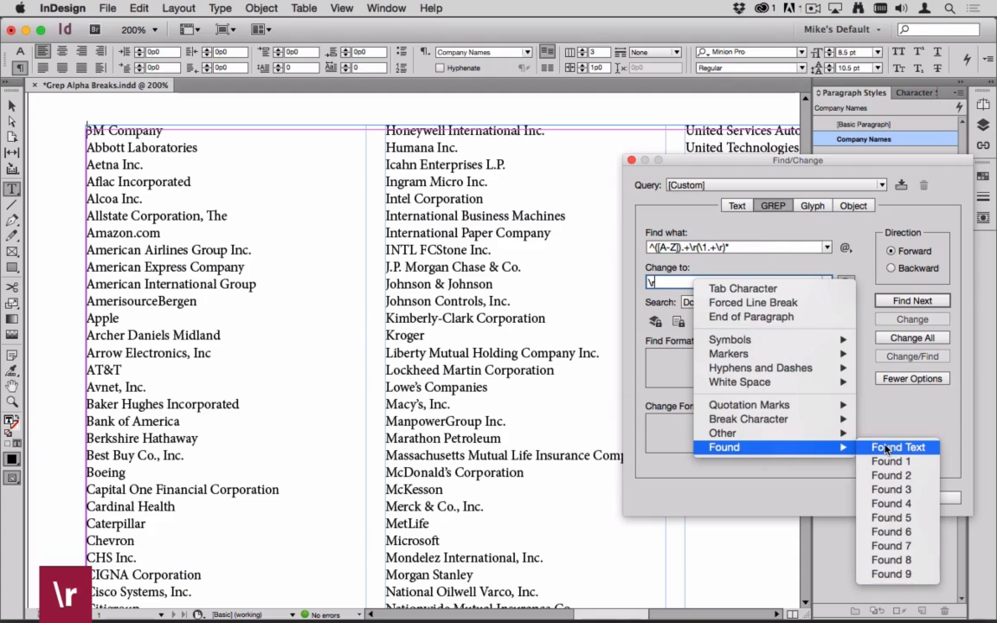
pyautogui.click(876, 449)
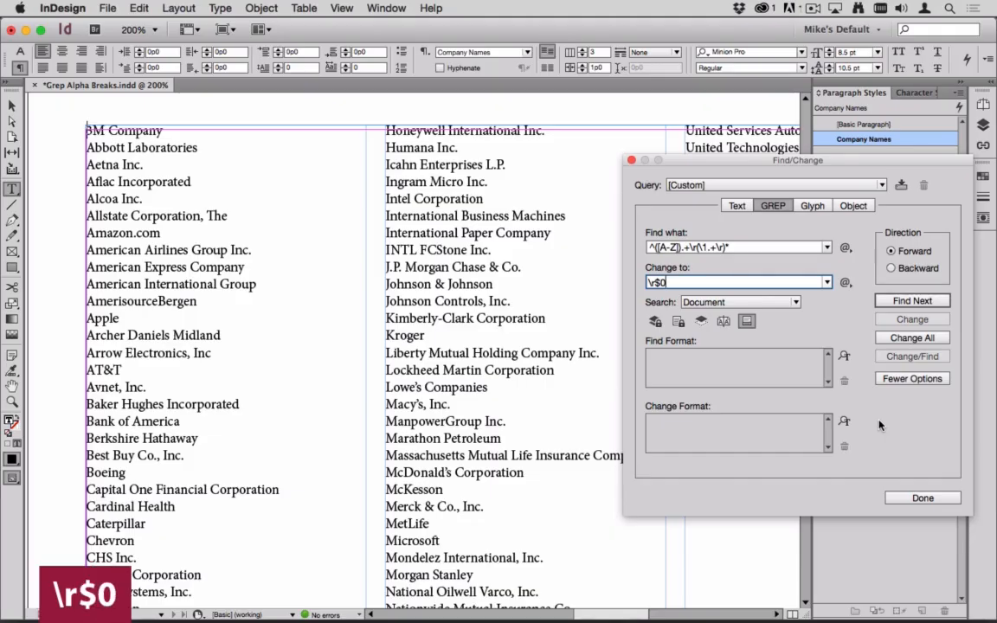
# - Find and change the A, B and C company groups one at a time, inserting a blank paragraph before each
pyautogui.click(920, 300)
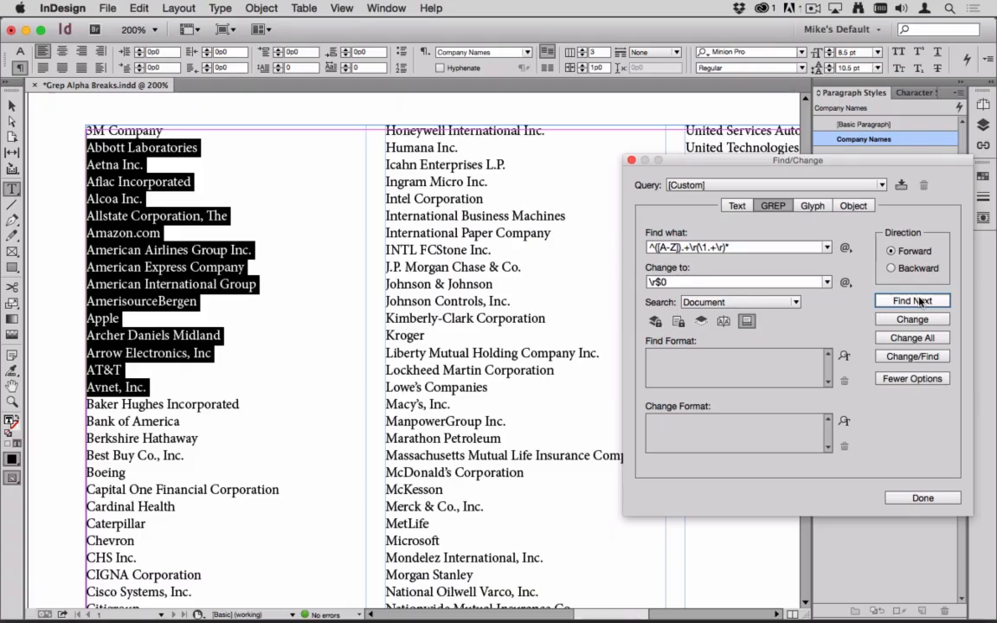
pyautogui.click(922, 320)
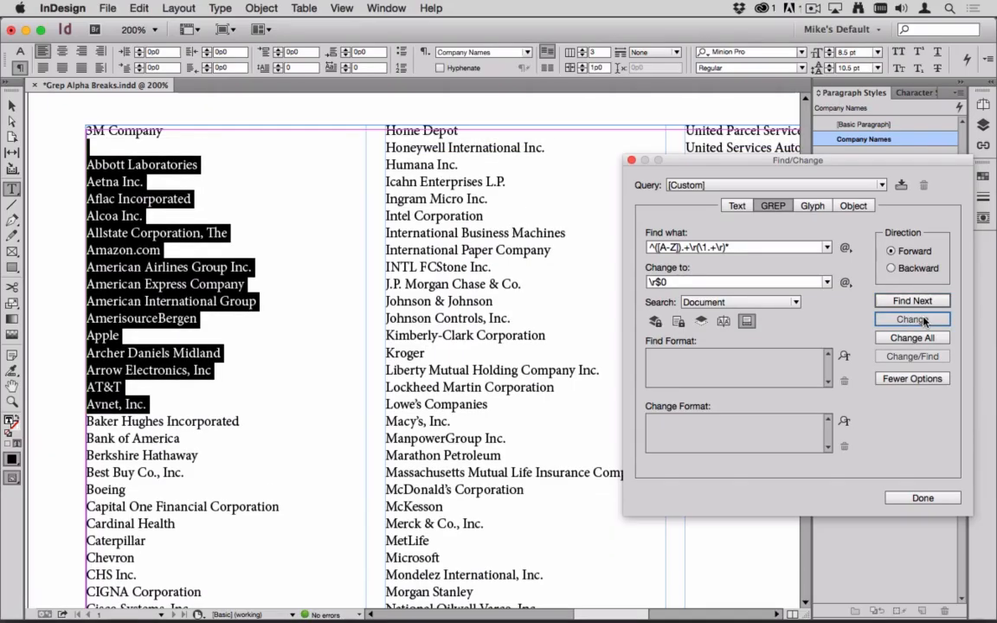
pyautogui.click(931, 303)
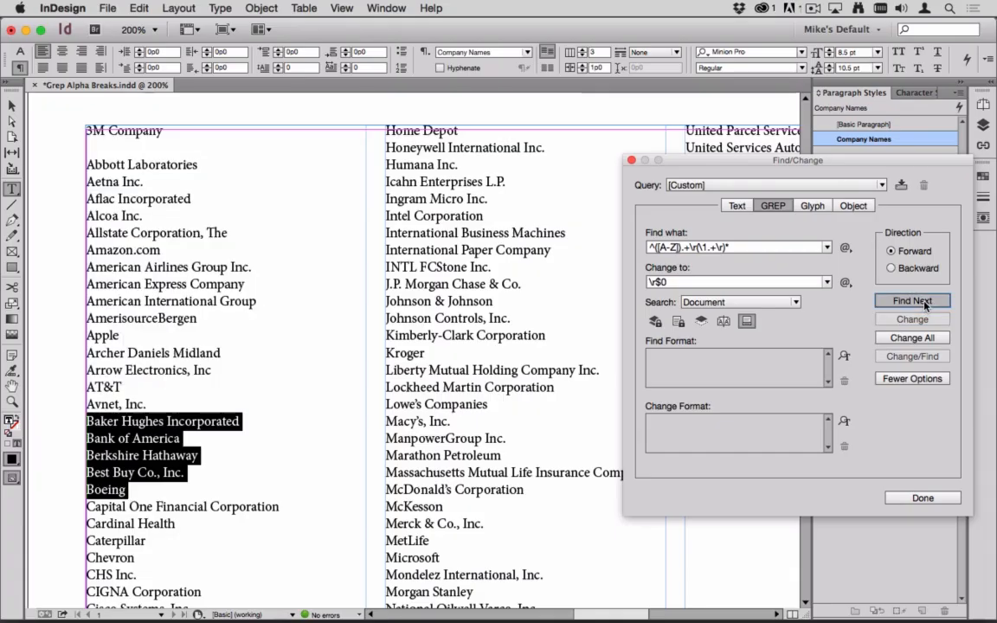
pyautogui.click(932, 319)
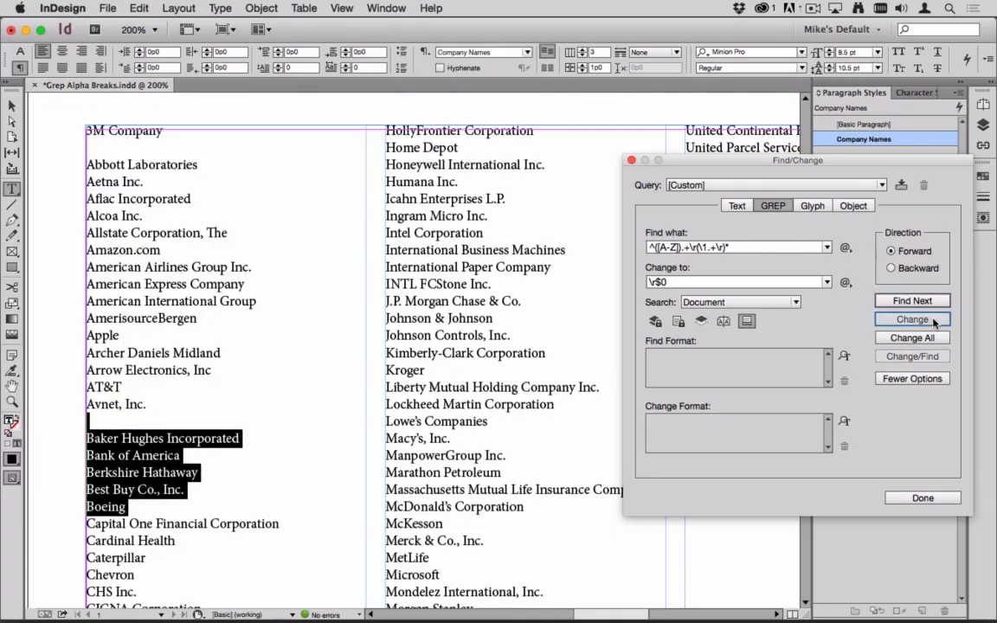
pyautogui.click(912, 301)
pyautogui.click(918, 319)
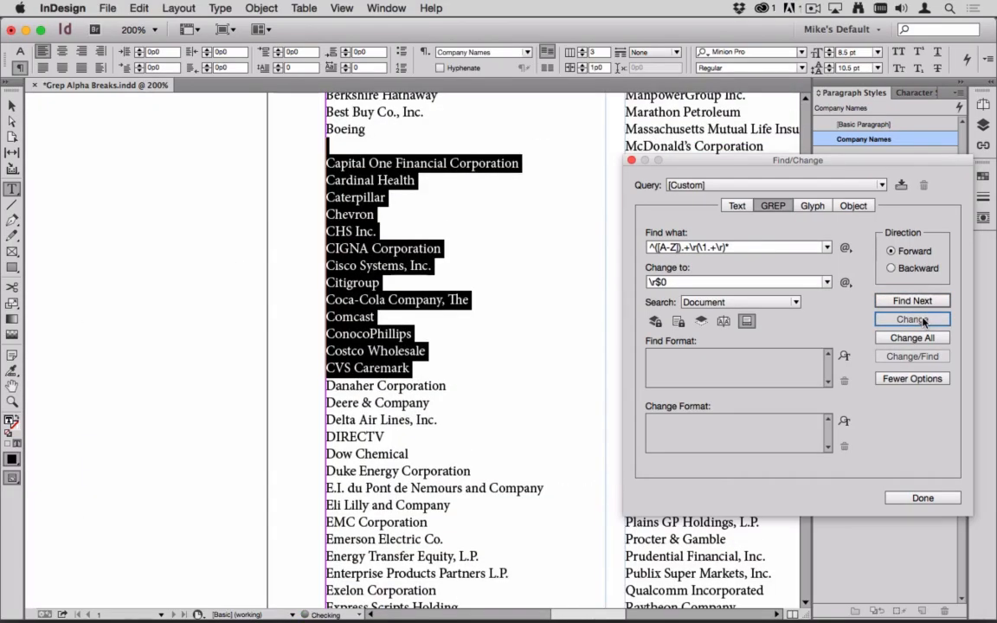
# - Undo the replacements made on the A, B and C company groups
pyautogui.click(532, 313)
pyautogui.press('super+z')
pyautogui.press('super+z')
pyautogui.press('super+z')
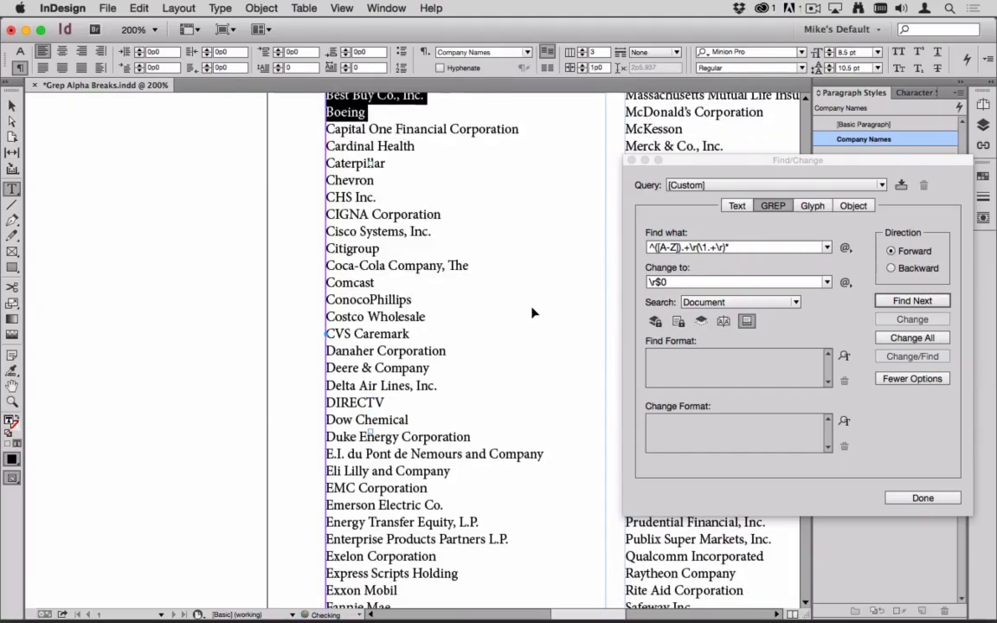
# - Undo any remaining single replacements until the company list is back to its original unbroken state
pyautogui.press('super+z')
pyautogui.press('super+z')
pyautogui.press('super+z')
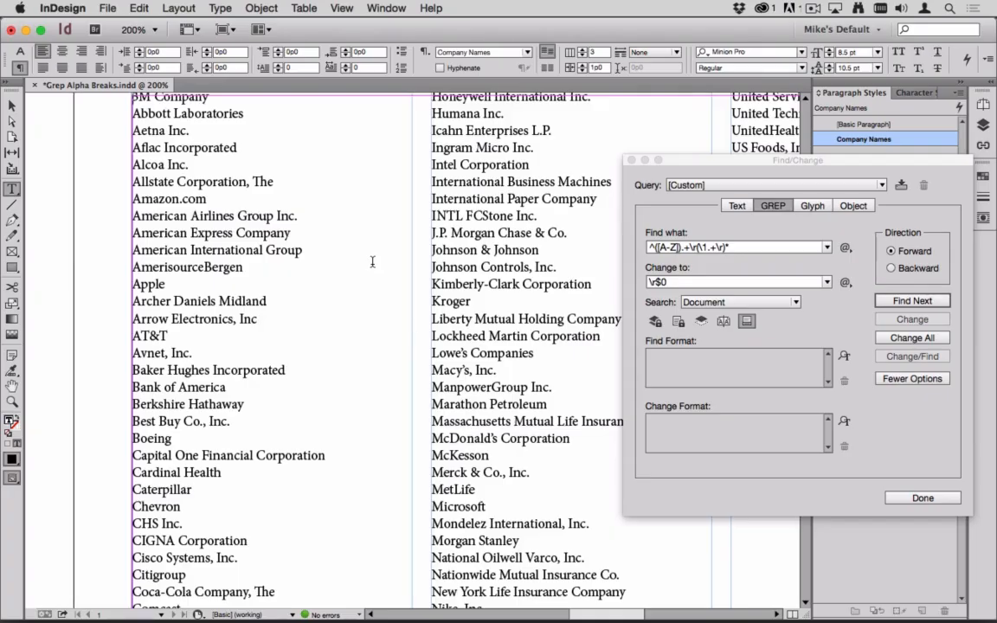
# - Run the GREP replacement on all matches in the document and close Find/Change
pyautogui.click(926, 339)
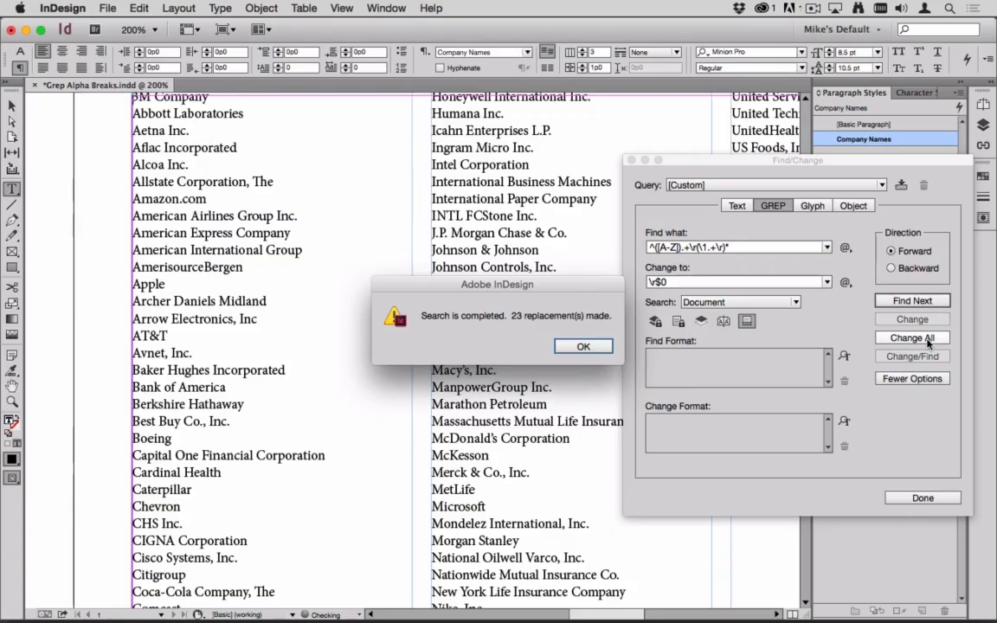
pyautogui.click(581, 346)
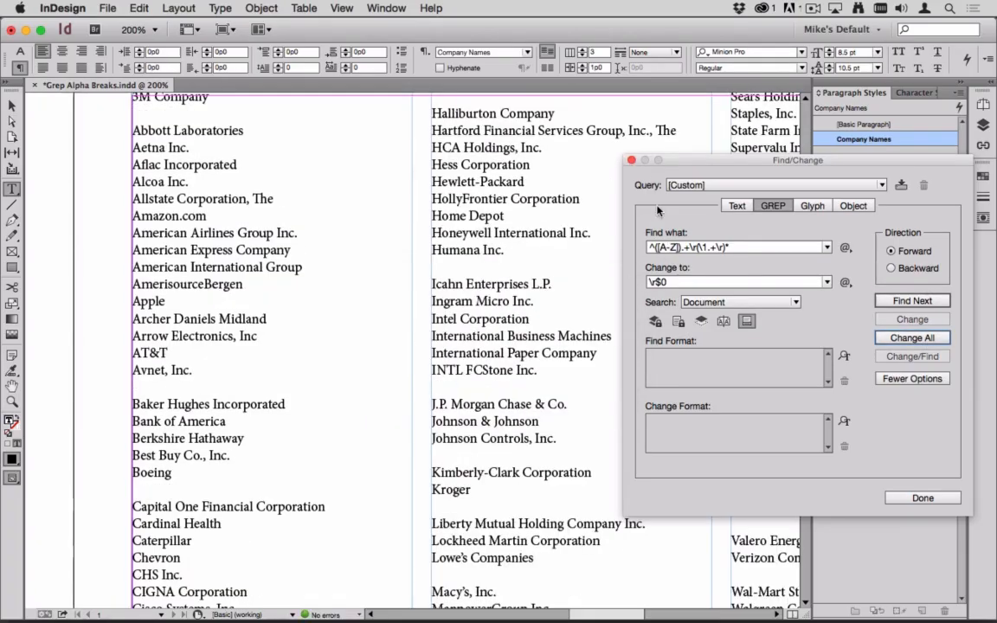
pyautogui.click(631, 160)
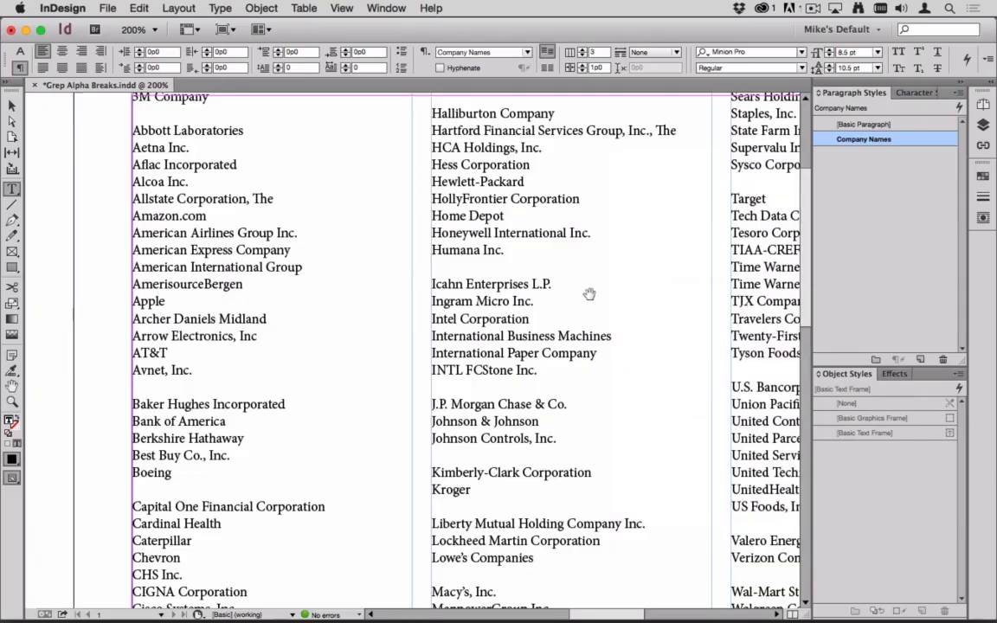
# - Check the breaks between letter groups through to Xerox Corporation, with hidden characters shown
pyautogui.moveTo(590, 292); pyautogui.dragTo(502, 205)
pyautogui.moveTo(525, 474); pyautogui.dragTo(521, 278)
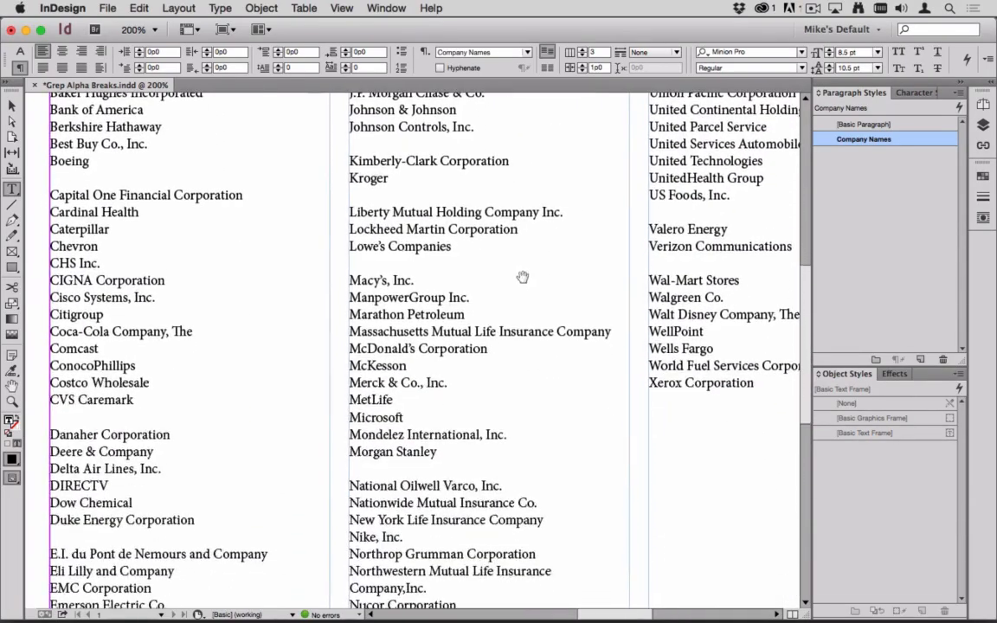
pyautogui.moveTo(568, 494); pyautogui.dragTo(395, 314)
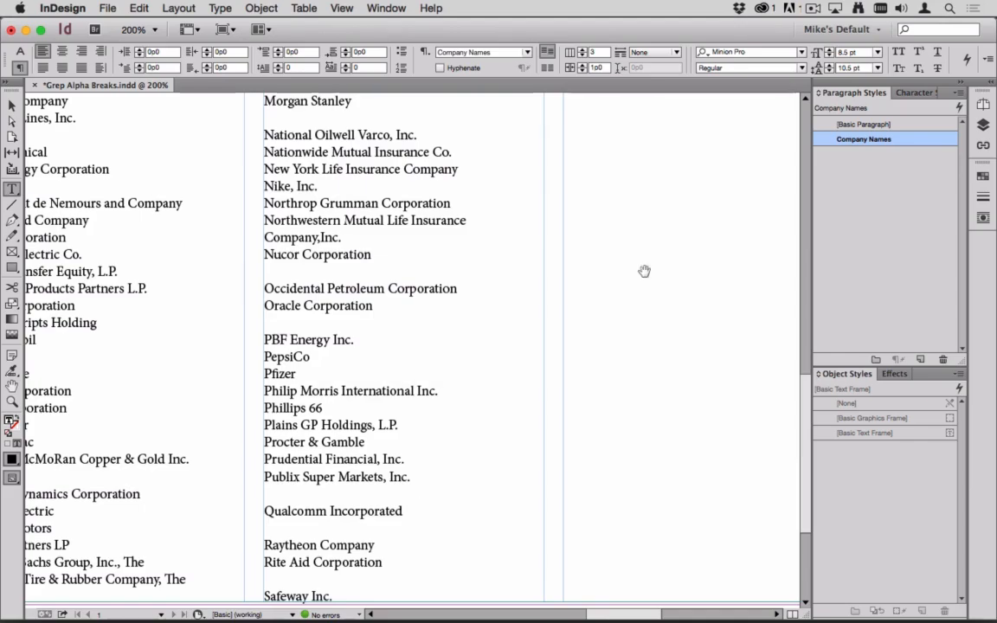
pyautogui.moveTo(643, 272); pyautogui.dragTo(475, 526)
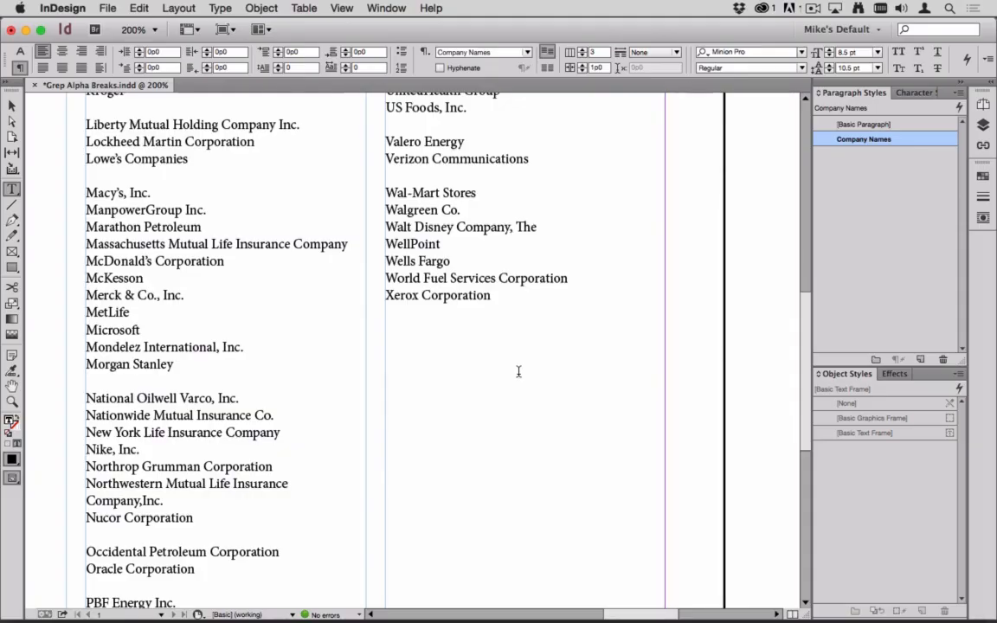
pyautogui.press('super+alt+i')
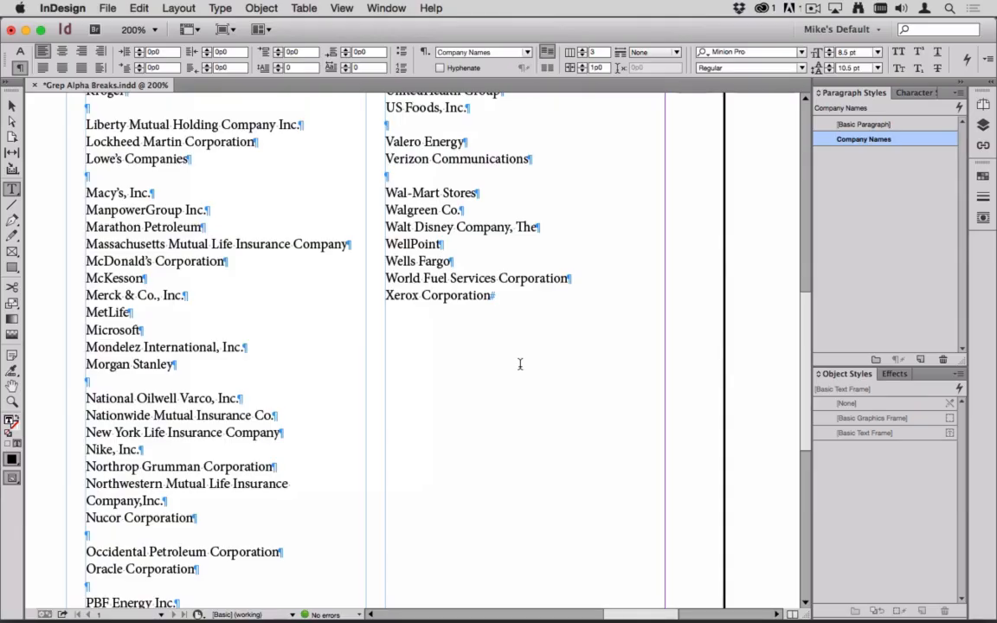
# - Try a paragraph return after Xerox Corporation and undo the document-wide replacement
pyautogui.press('Return')
pyautogui.press('BackSpace')
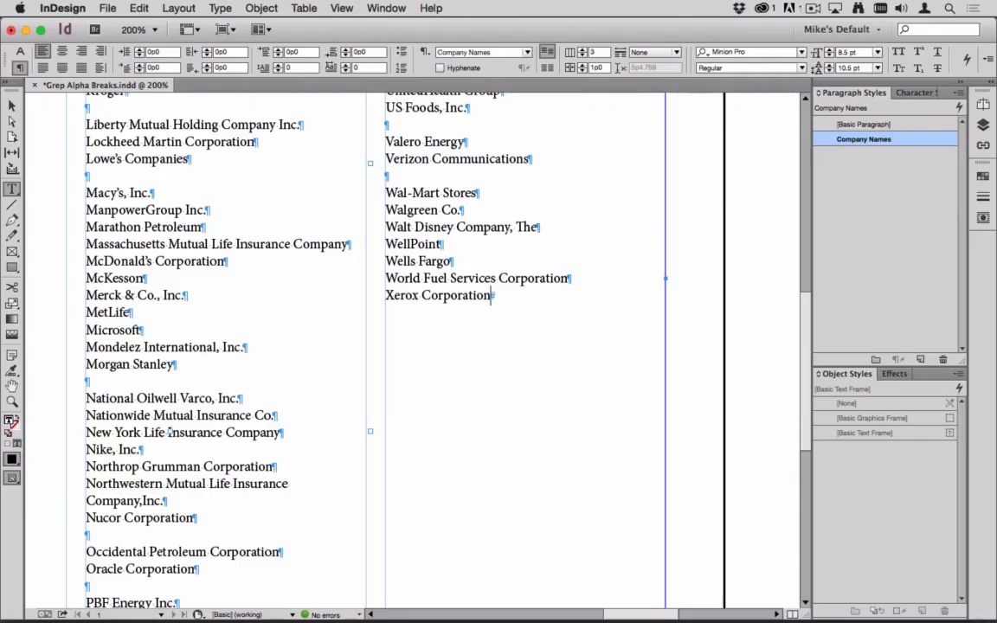
pyautogui.press('Return')
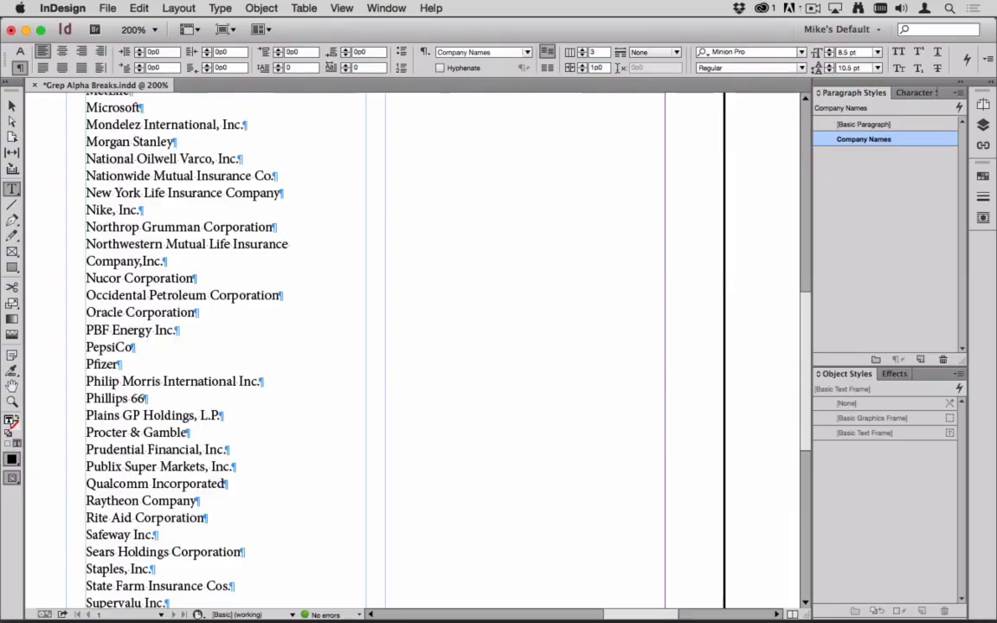
pyautogui.press('super+z')
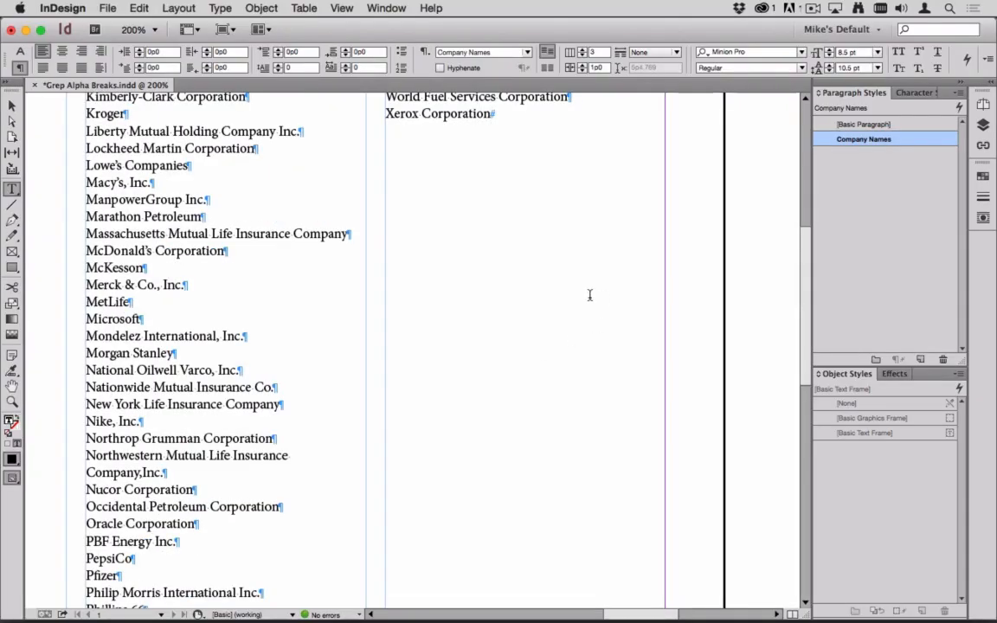
# - Add a paragraph return after Xerox Corporation and rerun the "\r$0" replacement on all matches in the document
pyautogui.press('Return')
pyautogui.press('super+f')
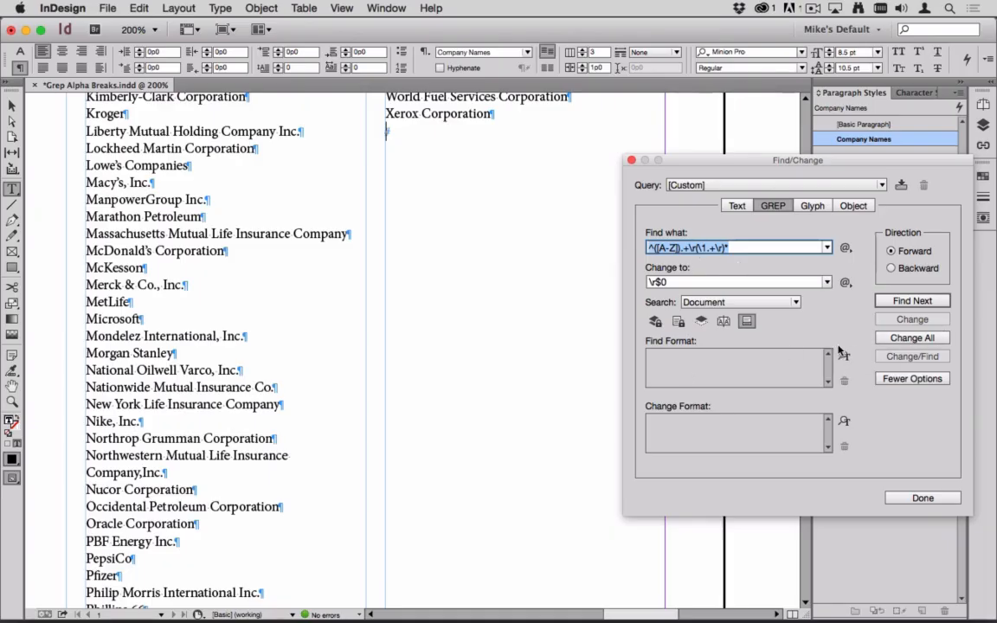
pyautogui.click(912, 338)
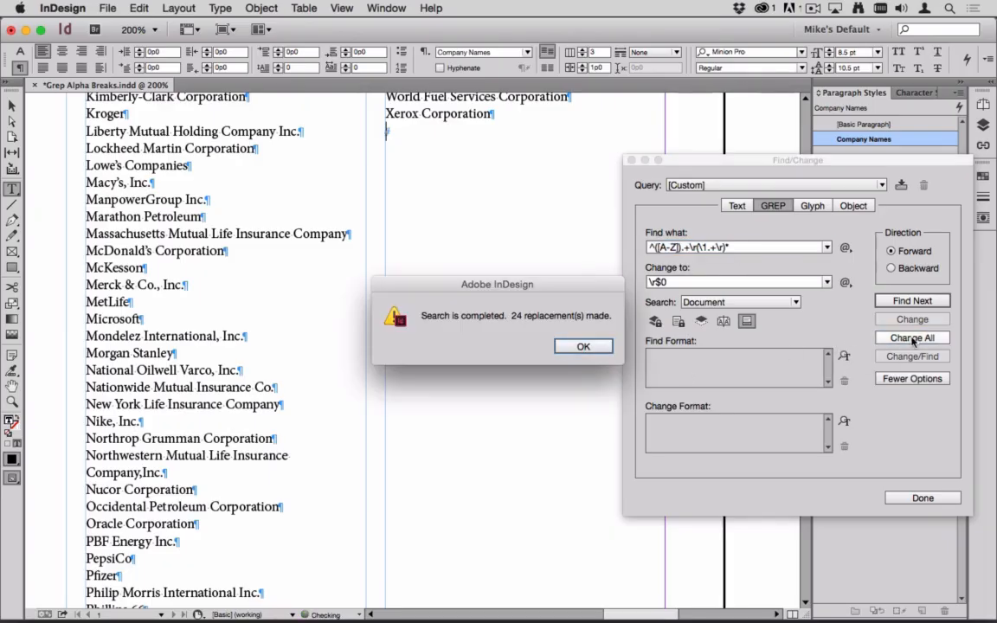
pyautogui.click(580, 353)
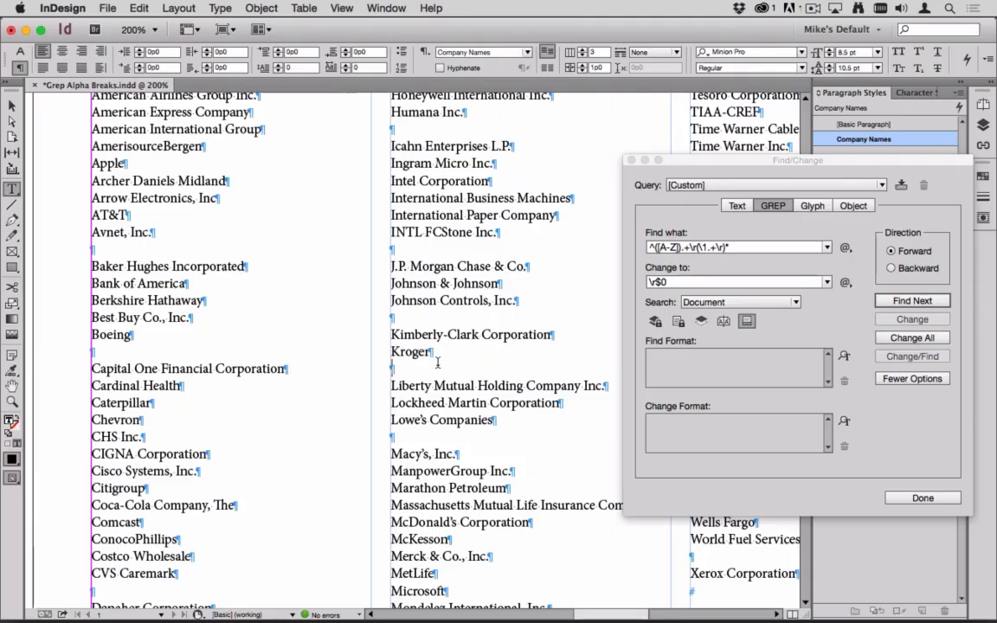
# - Turn off hidden characters and save the GREP query as "Insert Breaks in Alpha Lists"
pyautogui.press('alt+super+i')
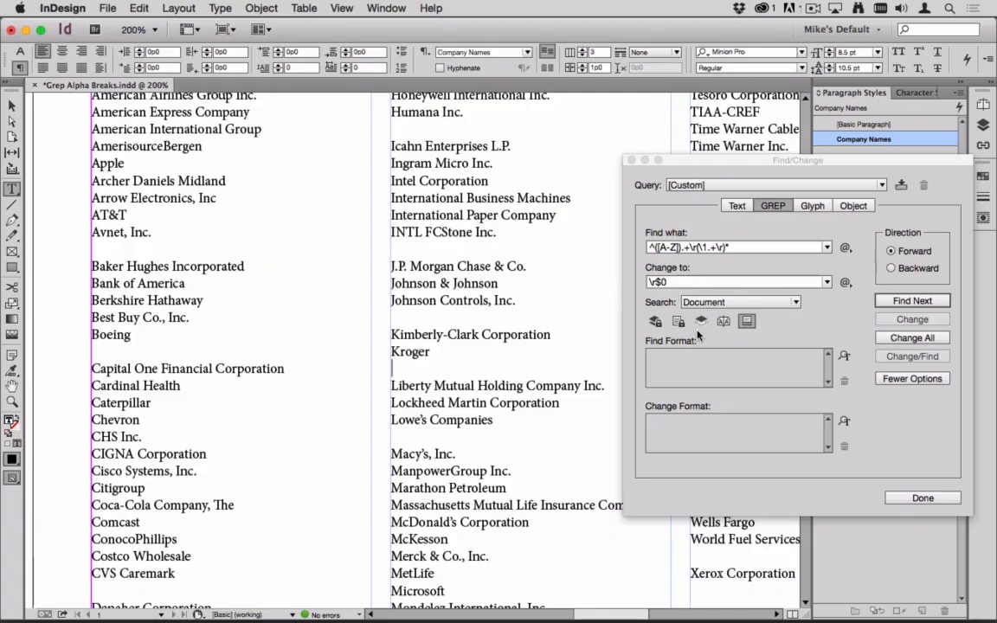
pyautogui.click(902, 187)
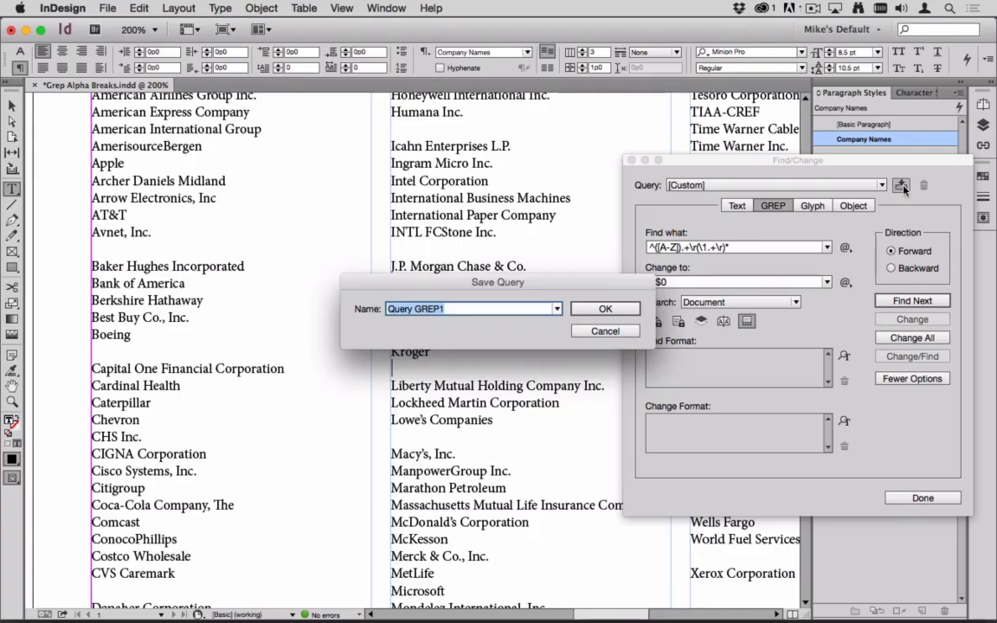
pyautogui.write('Insert Brea')
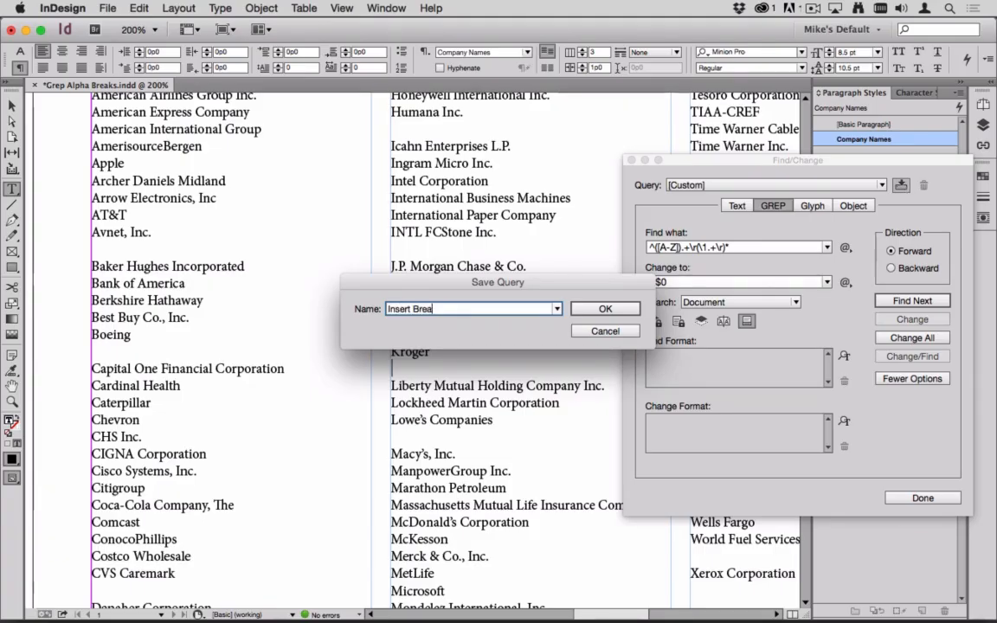
pyautogui.write('ks in Alpha ')
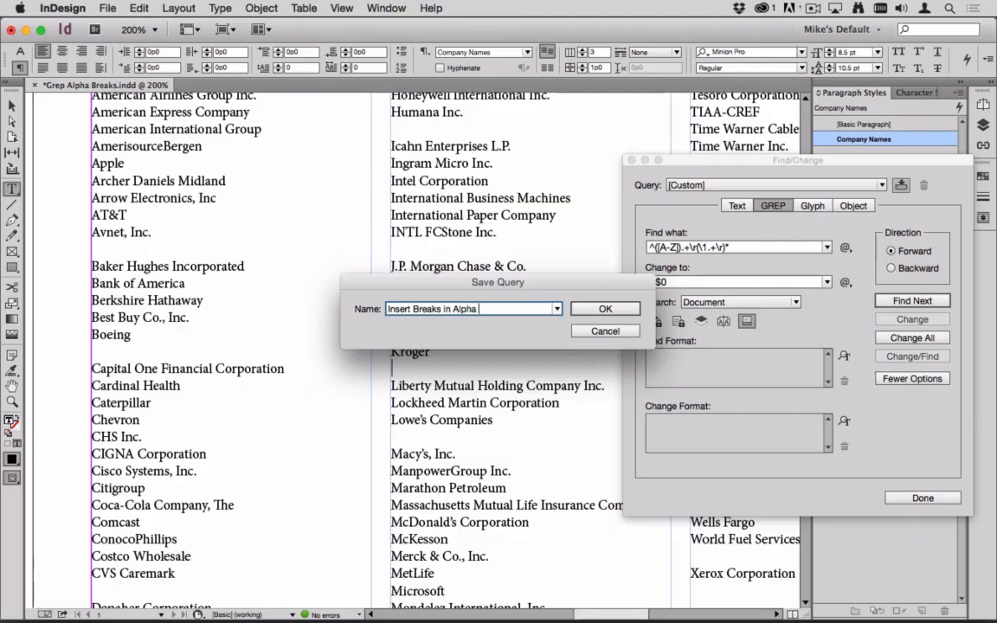
pyautogui.write('Lists')
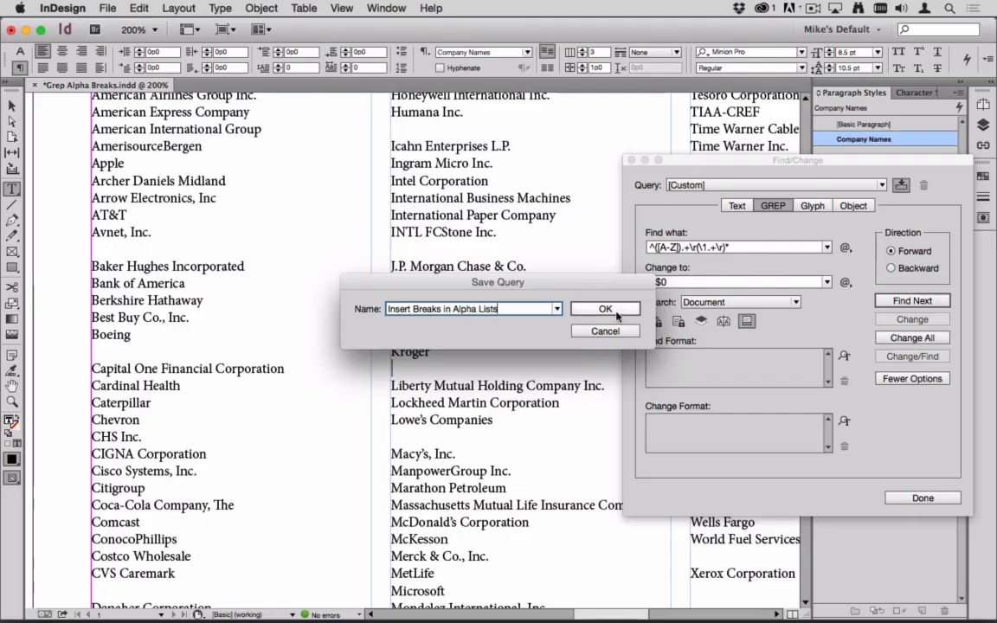
pyautogui.click(606, 309)
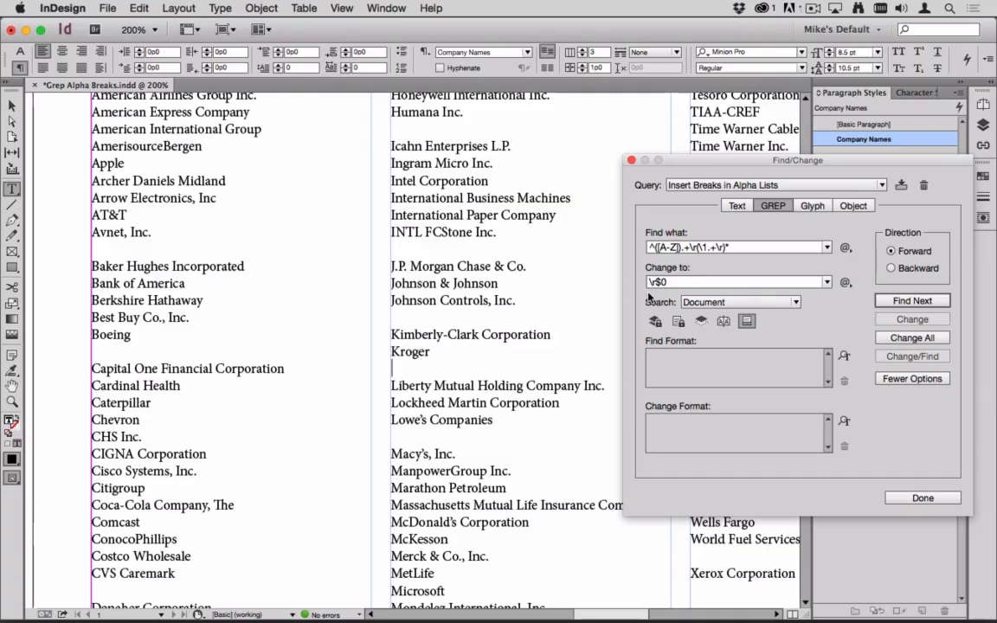
# - Undo the last document-wide replacement in the company list
pyautogui.click(542, 306)
pyautogui.press('super+z')
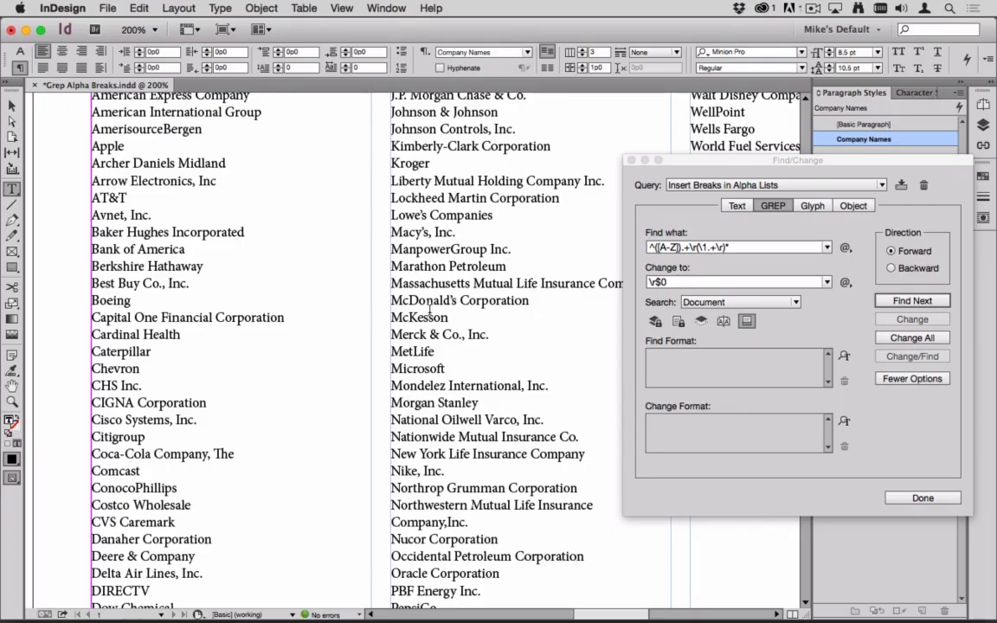
# - Insert the Found 1 code and a second \r before $0, making the replacement expression "\r$1\r$0"
pyautogui.click(681, 303)
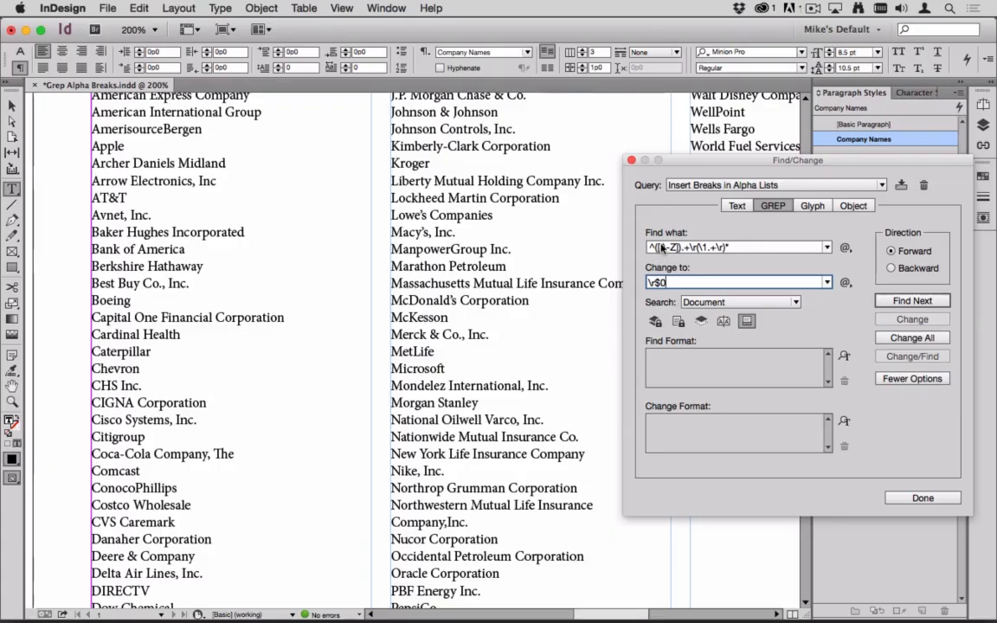
pyautogui.moveTo(651, 248); pyautogui.dragTo(679, 247)
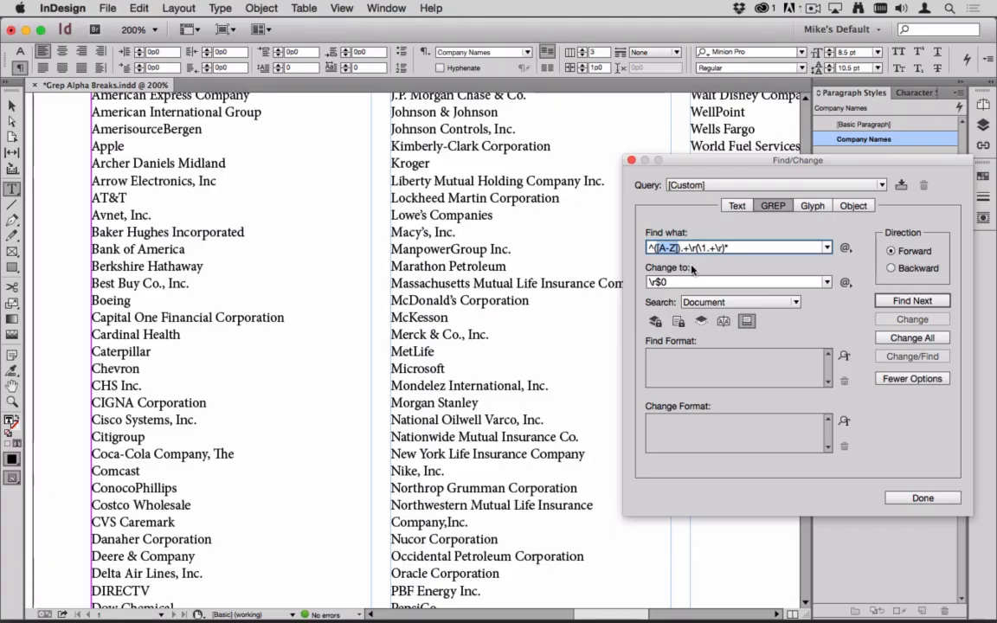
pyautogui.click(652, 283)
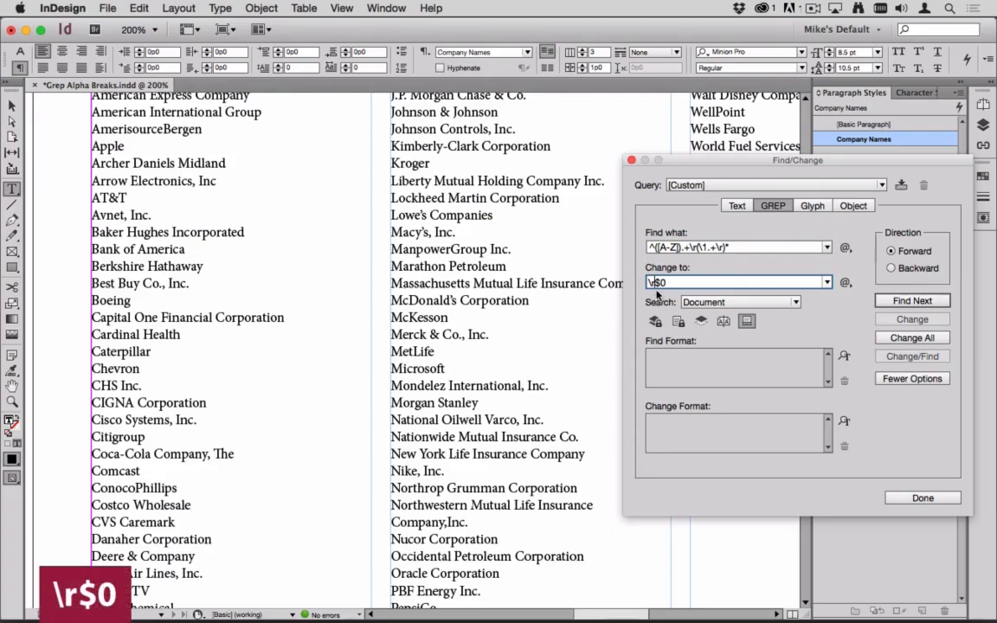
pyautogui.click(847, 283)
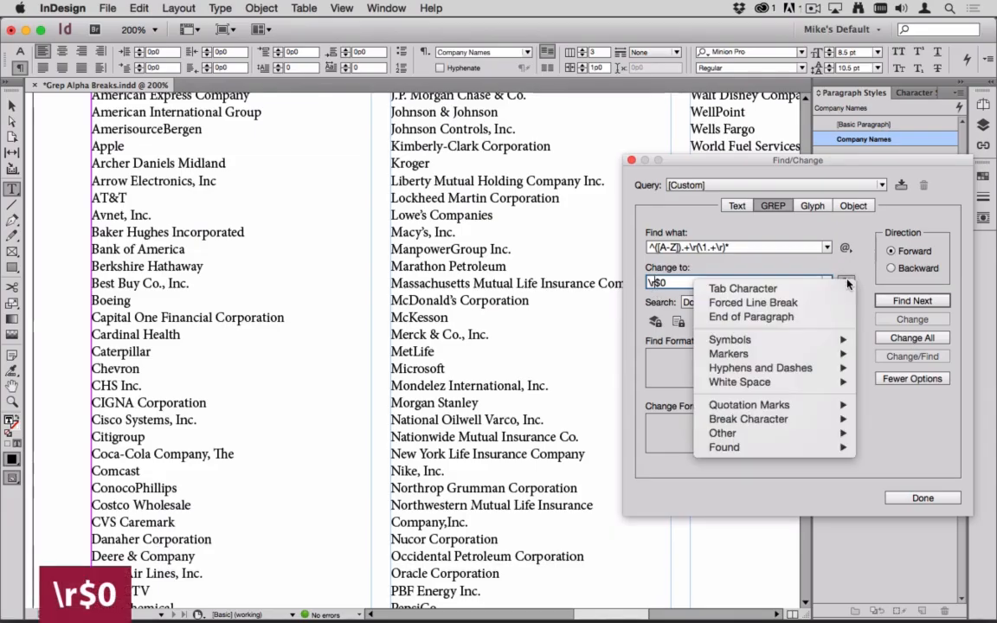
pyautogui.moveTo(817, 449)
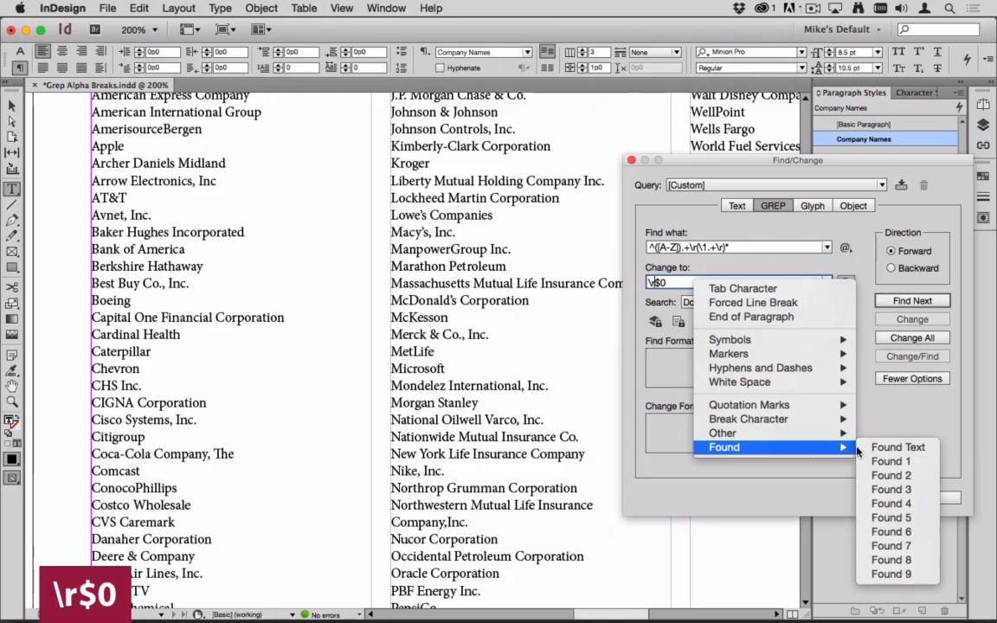
pyautogui.click(884, 463)
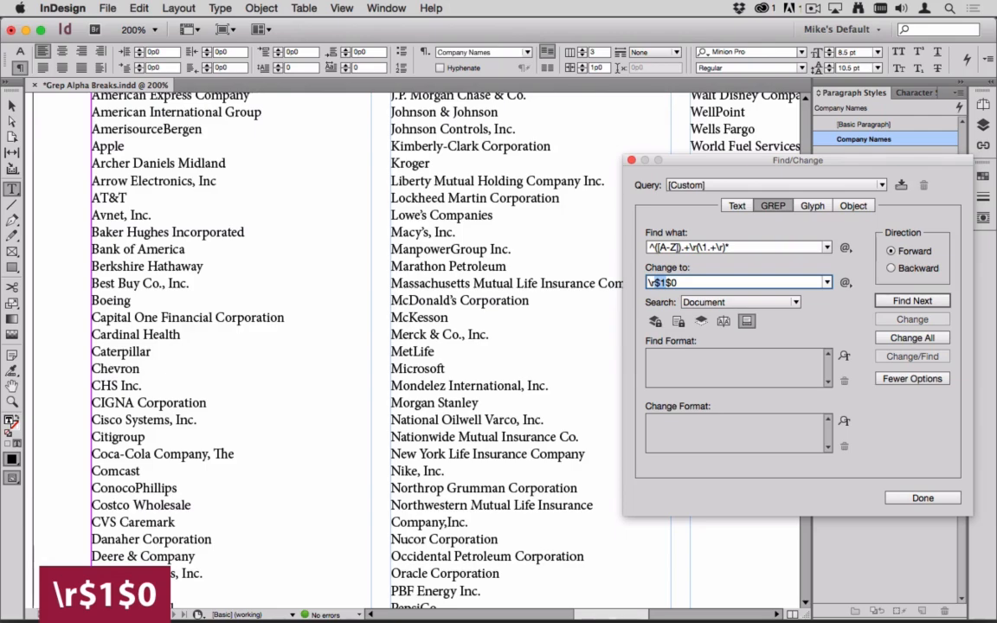
pyautogui.click(668, 283)
pyautogui.write('\\r')
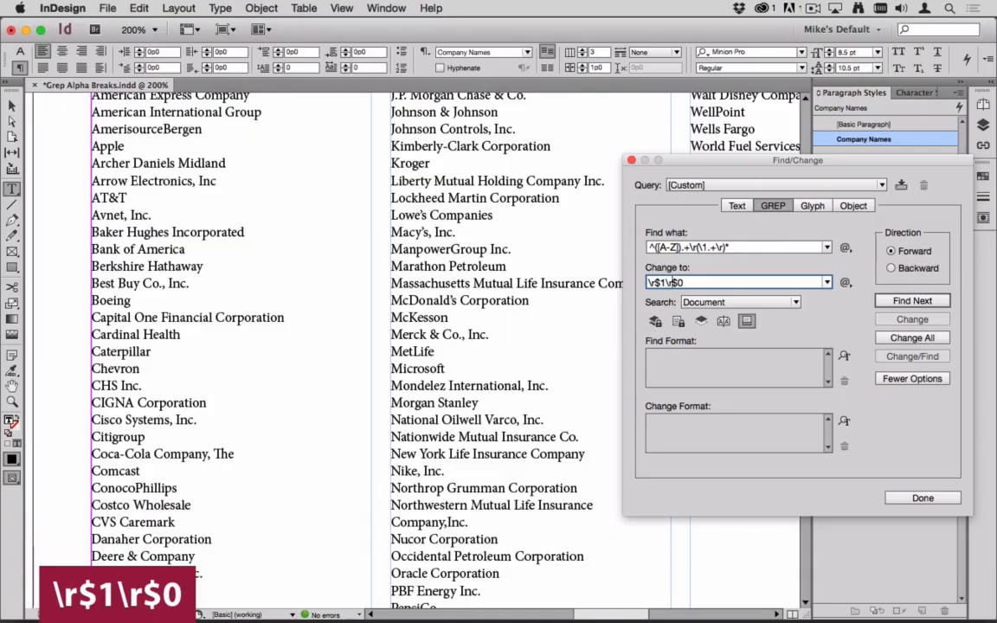
# - Replace all matches in the document, inserting each group's initial letter on its own line above the group
pyautogui.click(703, 248)
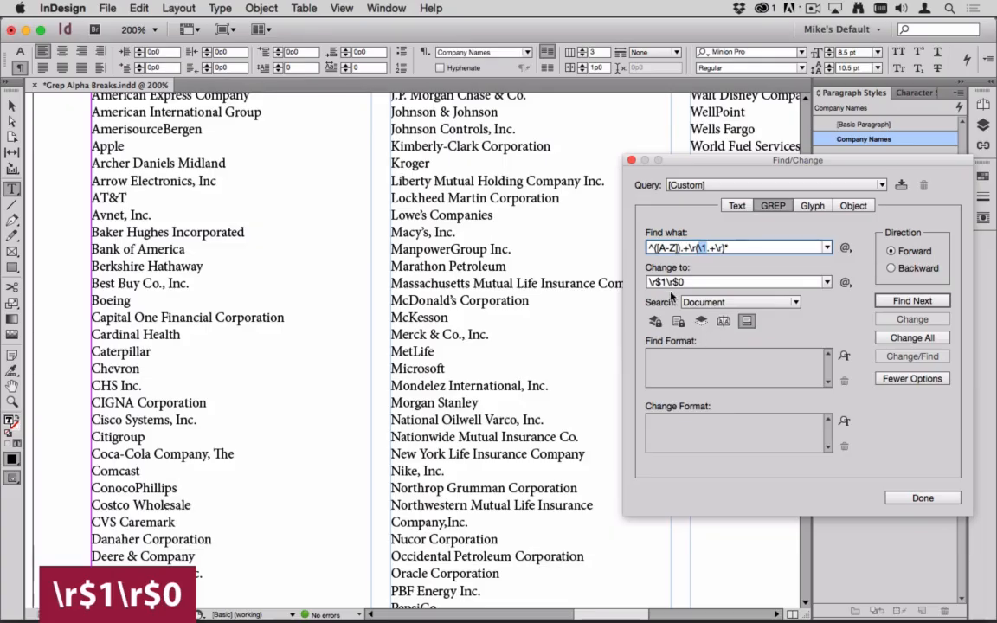
pyautogui.moveTo(666, 287); pyautogui.dragTo(656, 287)
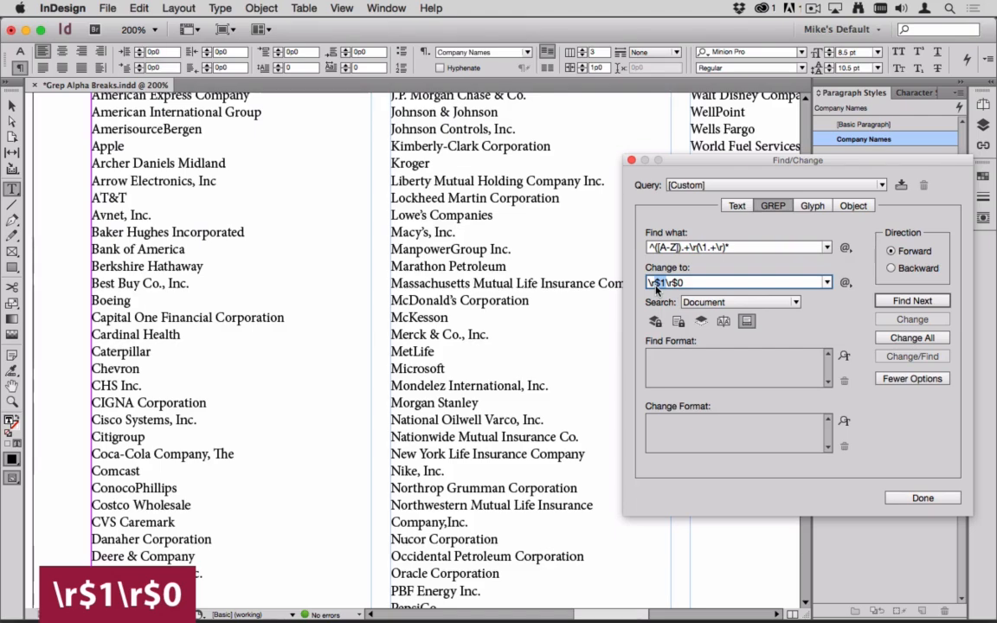
pyautogui.click(726, 284)
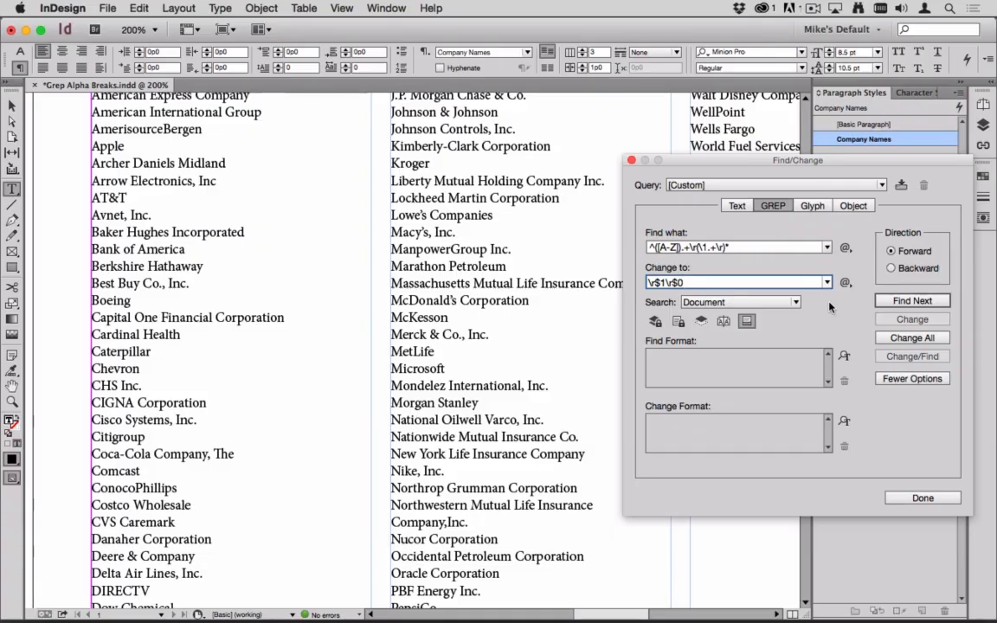
pyautogui.click(897, 339)
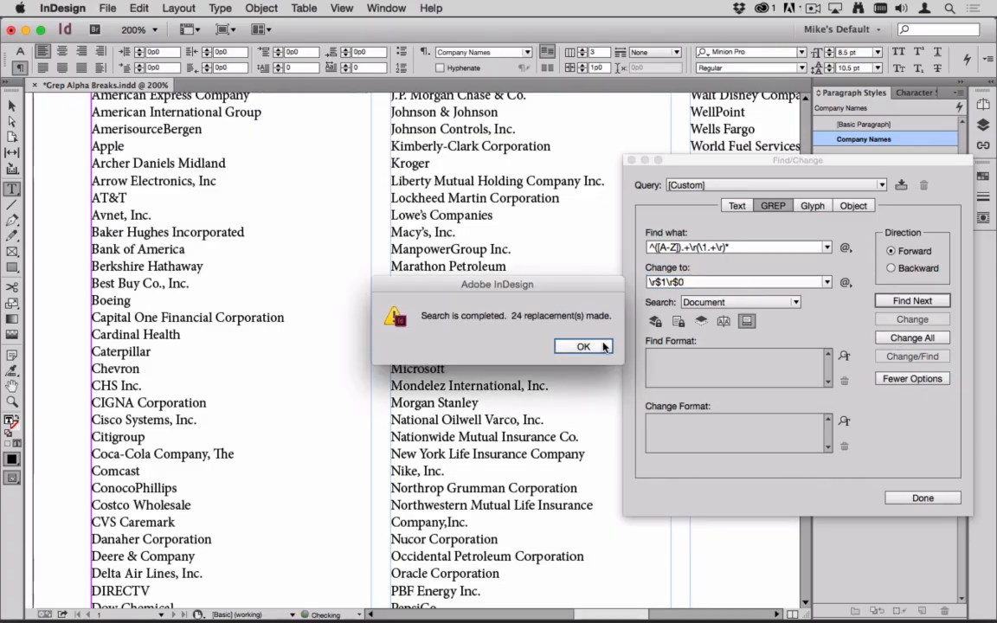
pyautogui.click(603, 346)
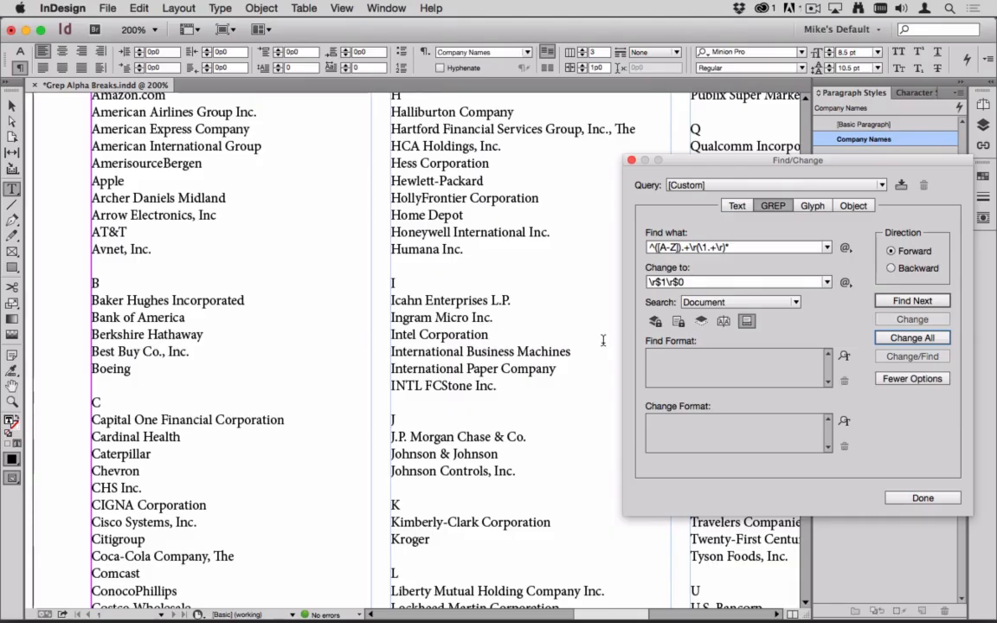
# - Save the GREP query as "Insert Alpha Breaks & Headings in Lists" and check it among the saved queries
pyautogui.click(901, 185)
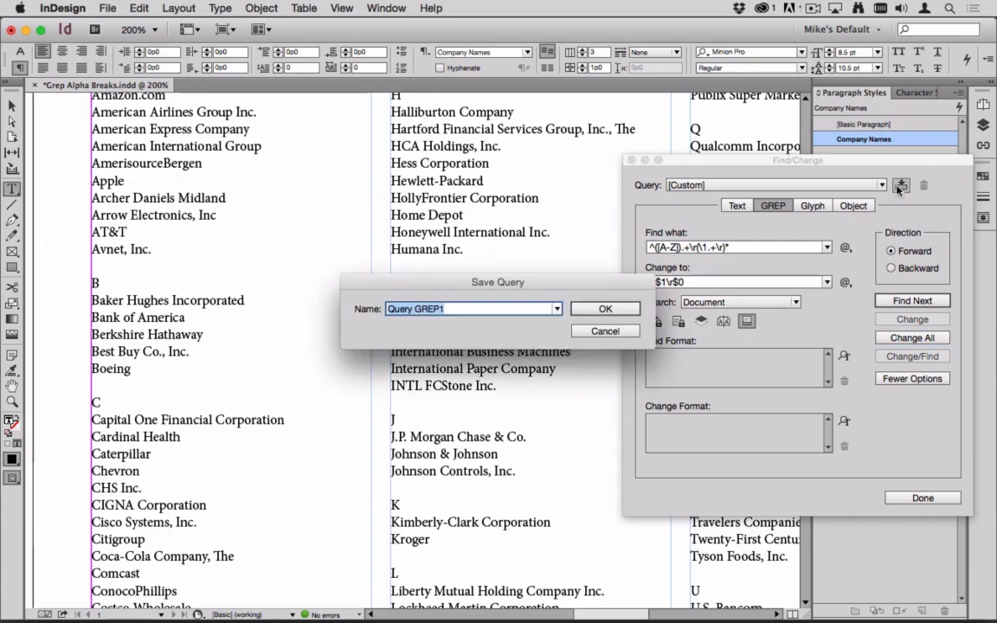
pyautogui.write('Insert A')
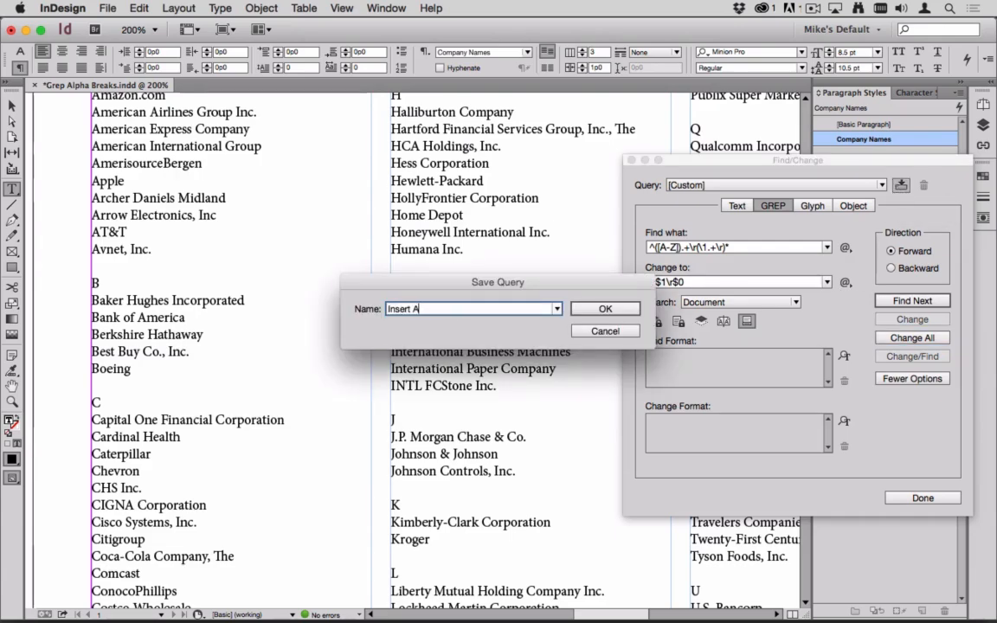
pyautogui.write('lpha Breaks & H')
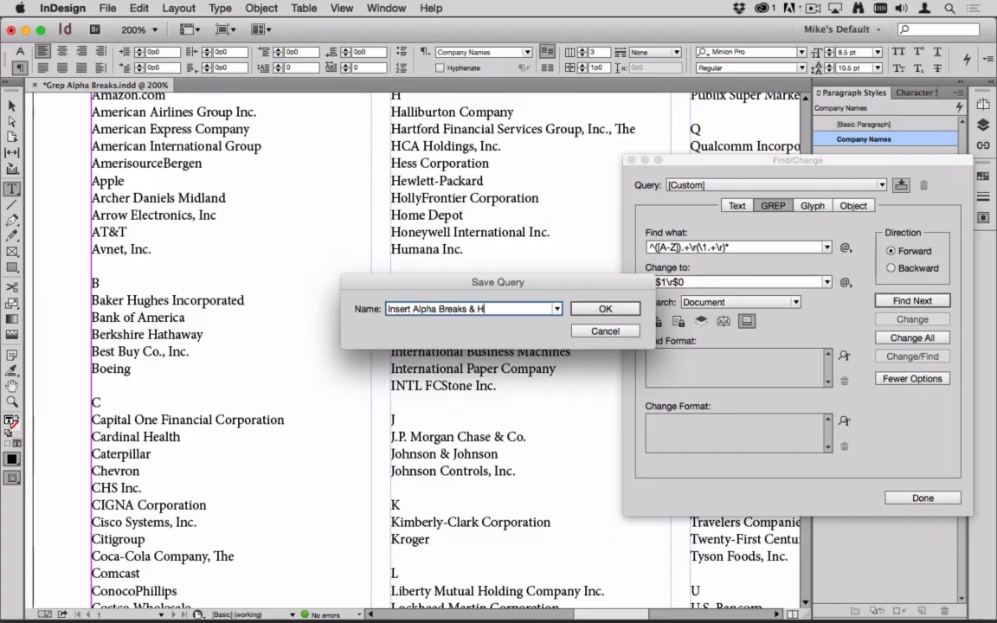
pyautogui.write('eadings in Lists')
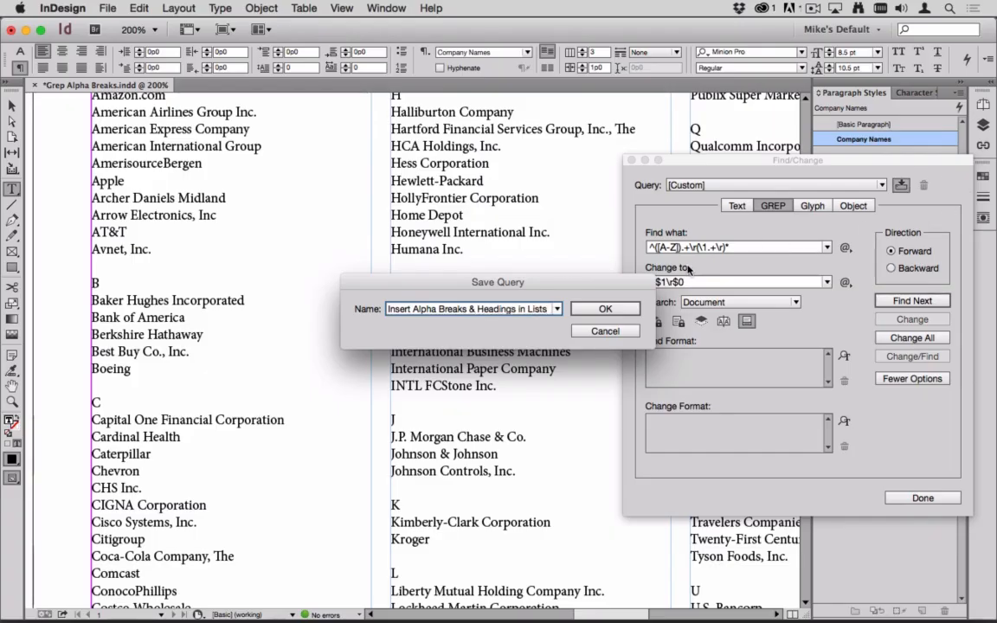
pyautogui.press('Return')
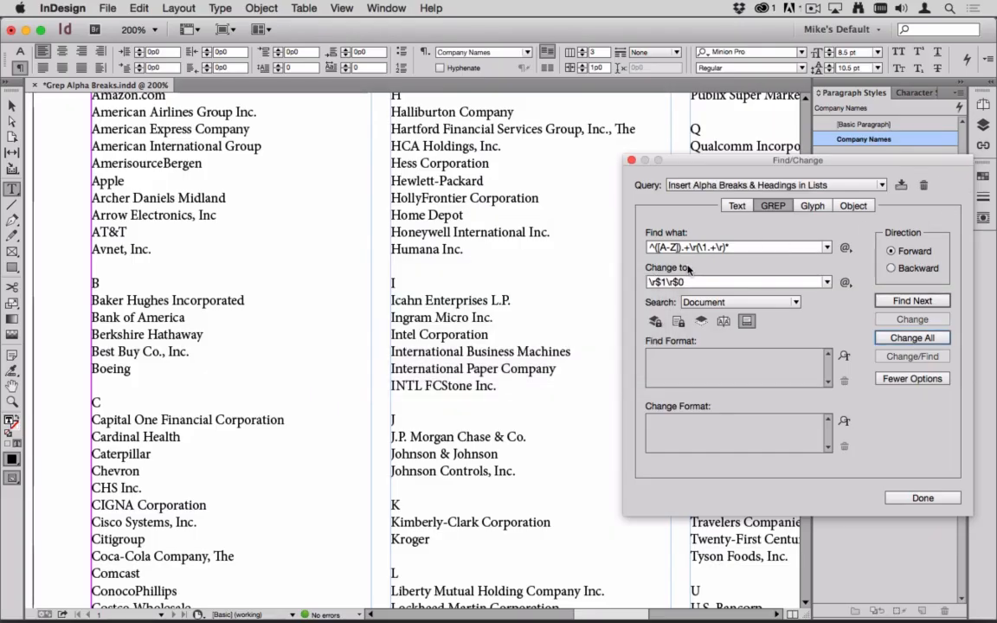
pyautogui.click(753, 185)
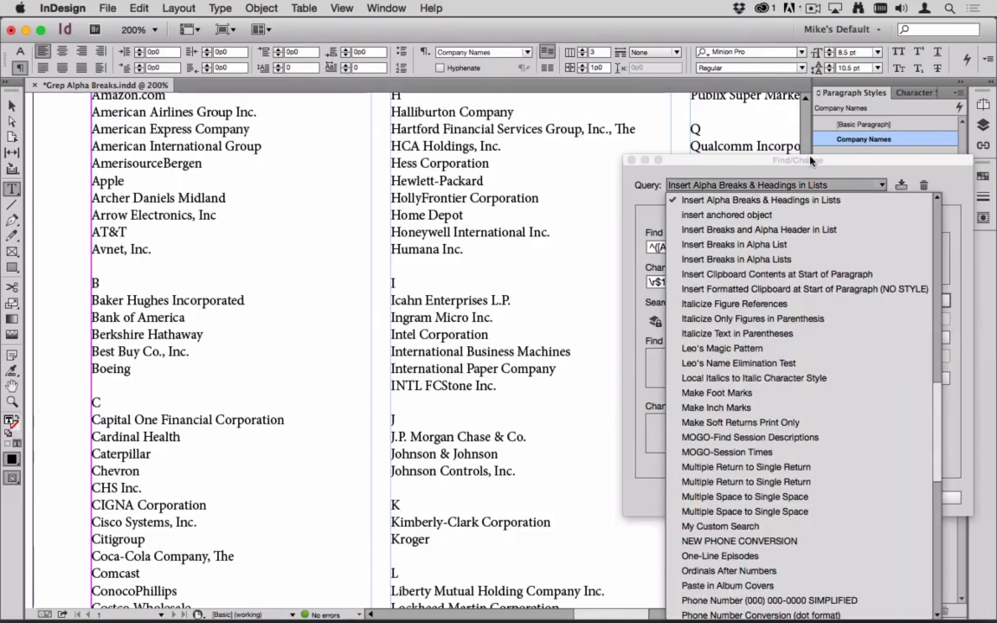
pyautogui.click(821, 174)
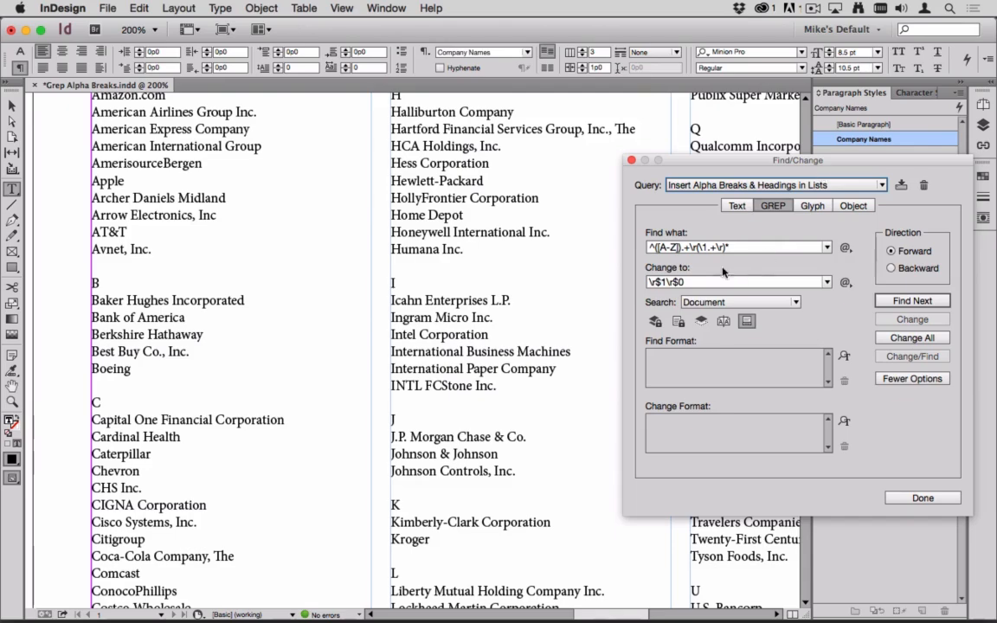
# - Clear both the find and the replacement expressions of the GREP query
pyautogui.tripleClick(698, 246)
pyautogui.press('BackSpace')
pyautogui.press('Tab')
pyautogui.press('BackSpace')
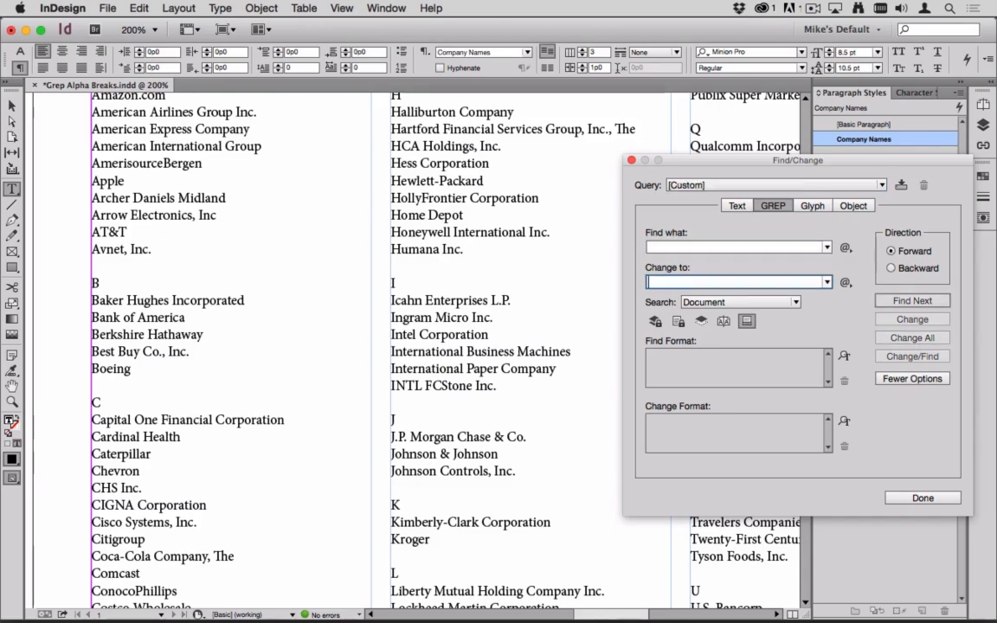
# - Enter the find expression "^(.+), The" to capture the paragraph text that precedes a trailing ", The"
pyautogui.click(740, 247)
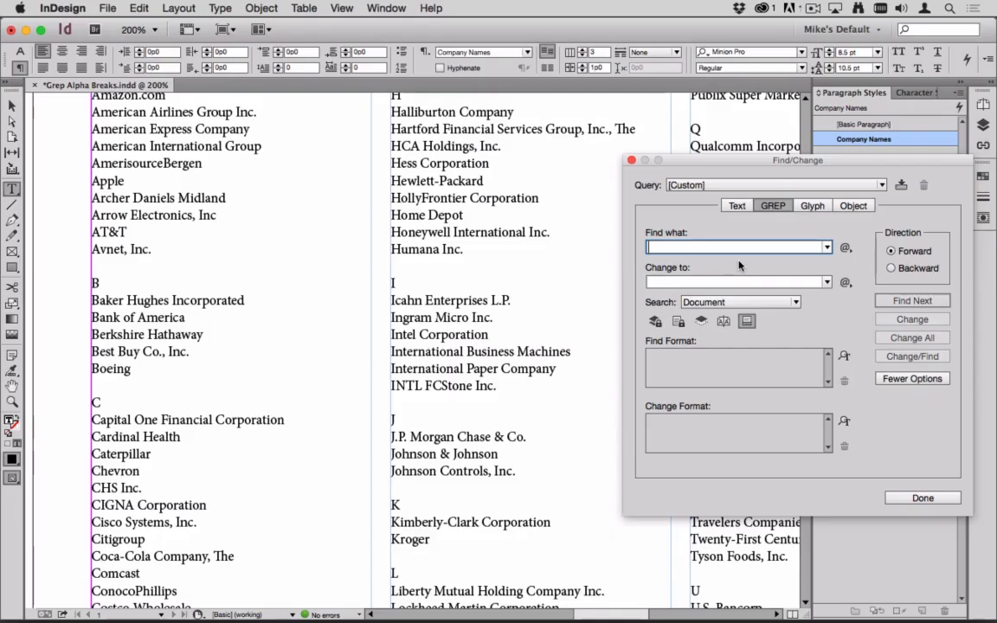
pyautogui.write('^')
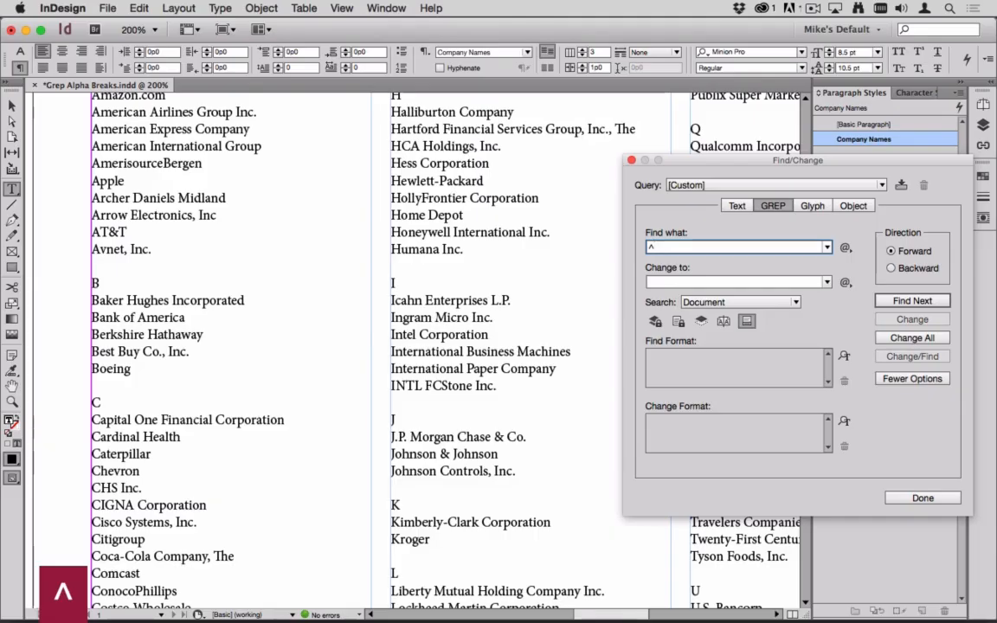
pyautogui.write('(')
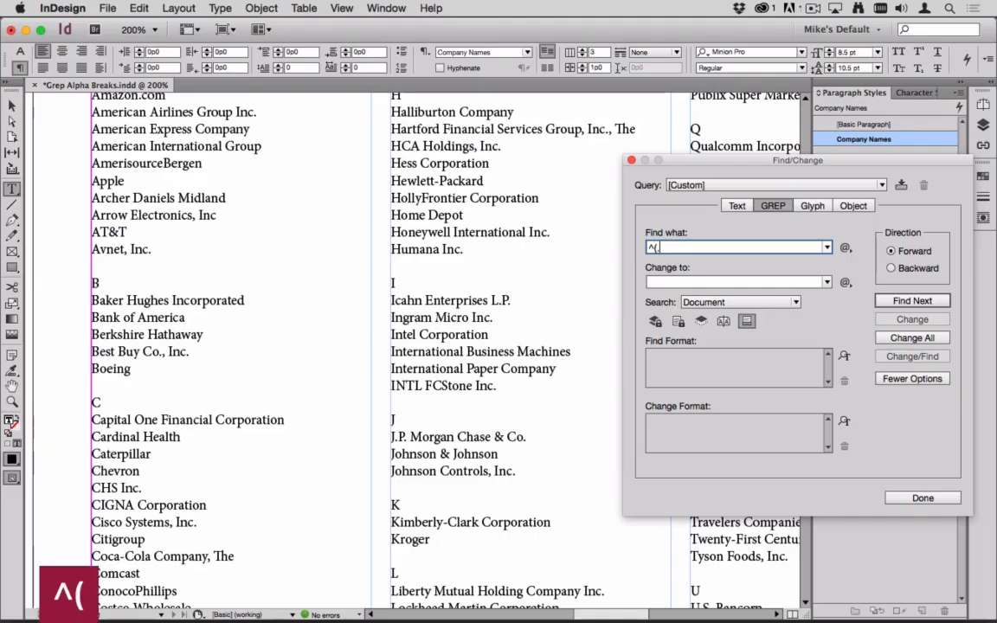
pyautogui.write('.+')
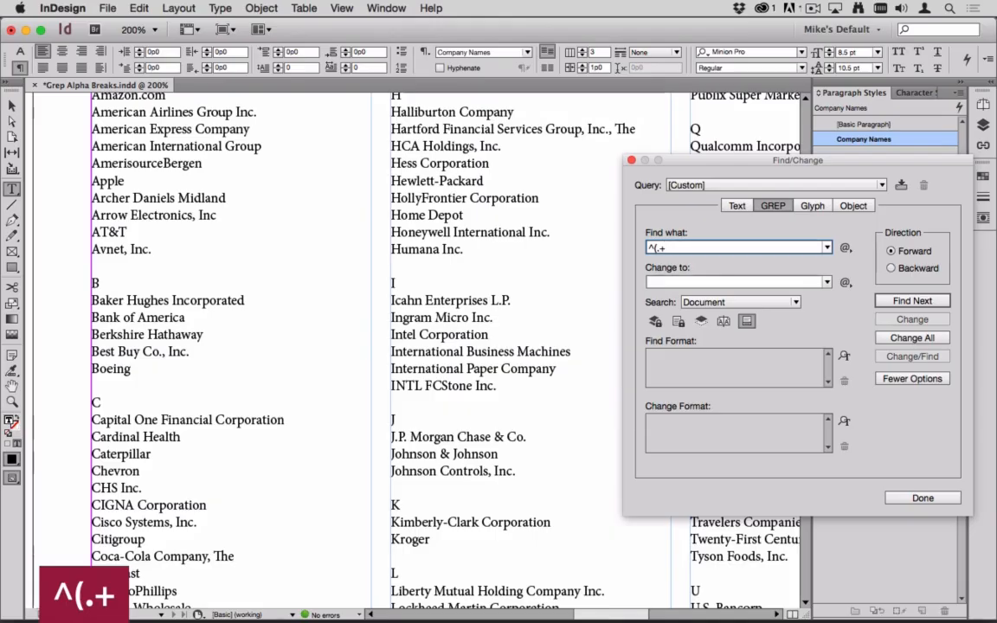
pyautogui.write(')')
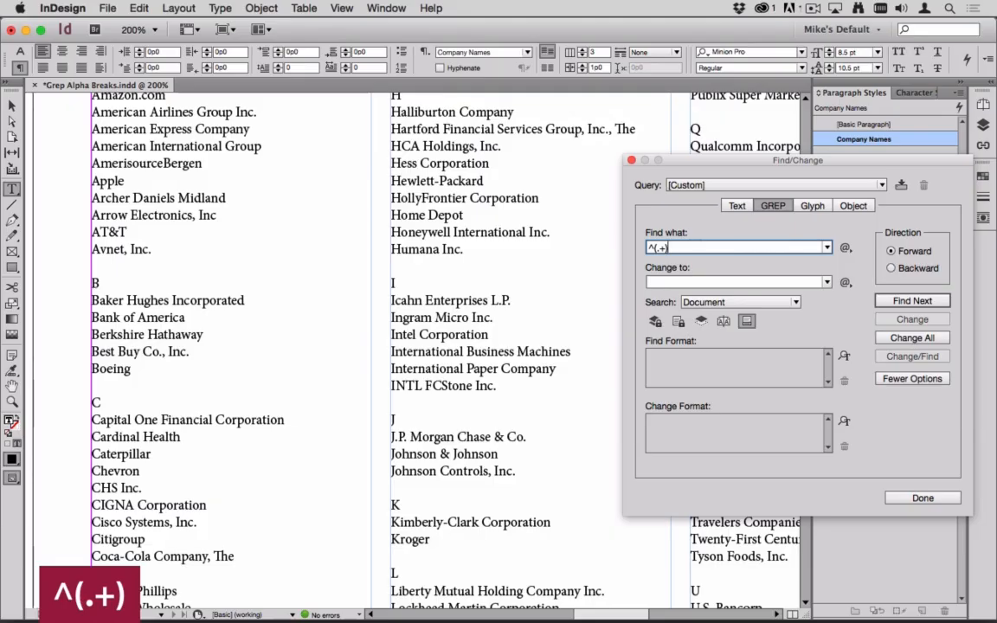
pyautogui.write(',')
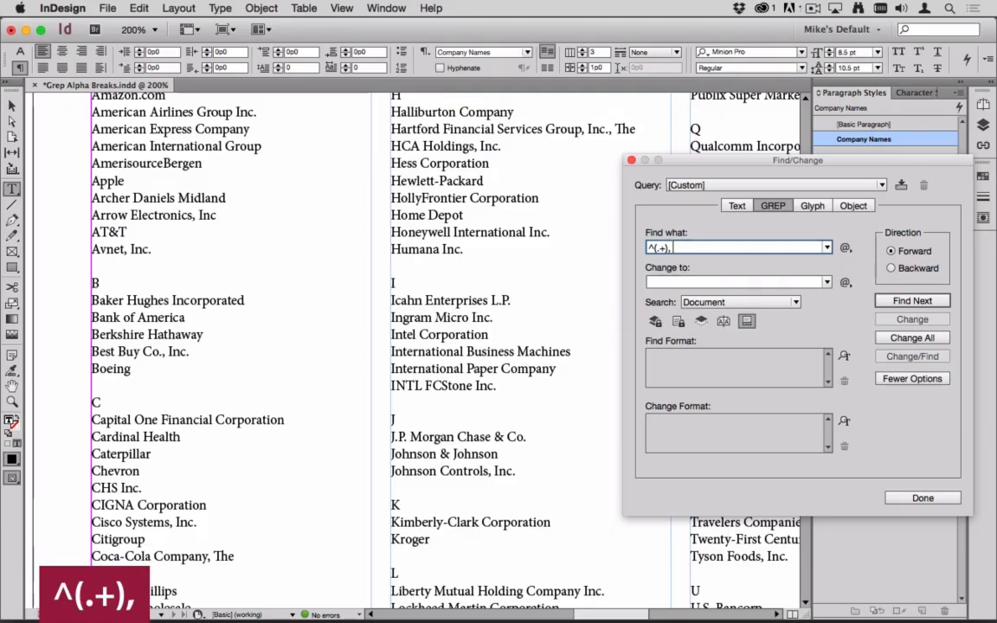
pyautogui.write(' The')
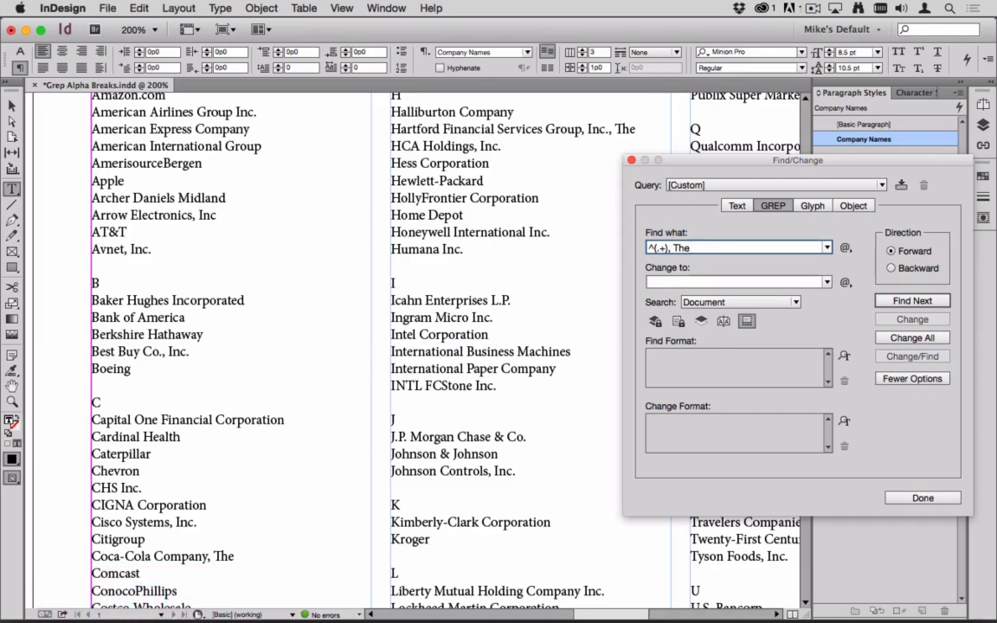
# - Set the replacement expression to "The $1", with $1 standing for the captured company name
pyautogui.click(686, 283)
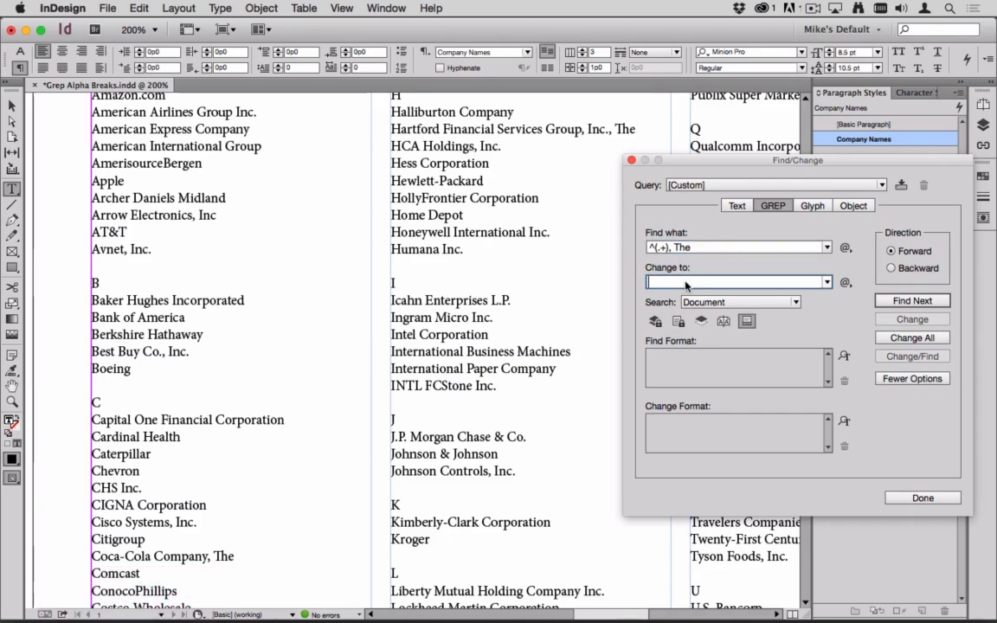
pyautogui.write('The')
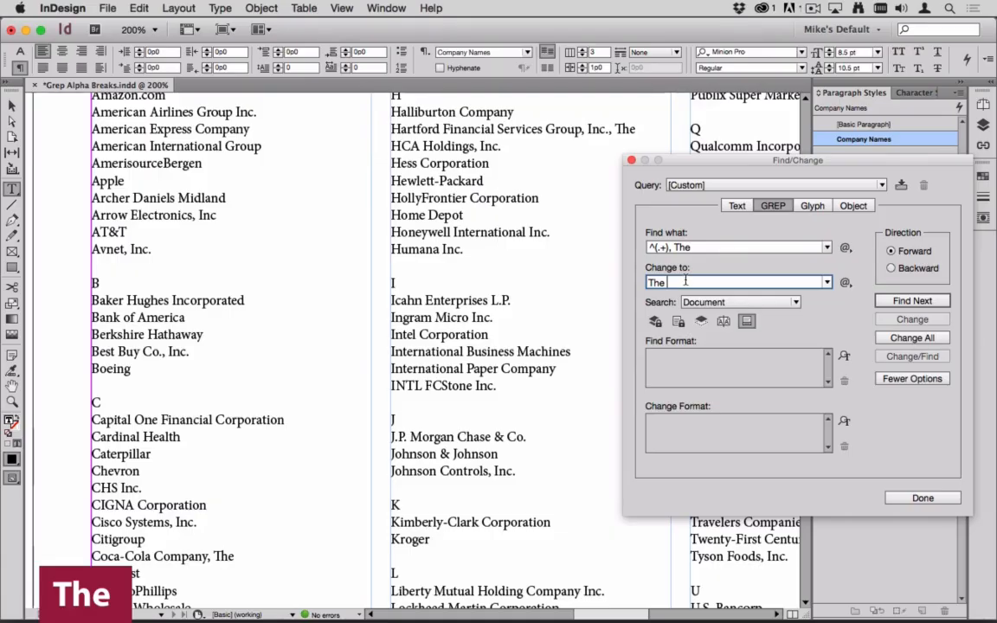
pyautogui.write(' $1')
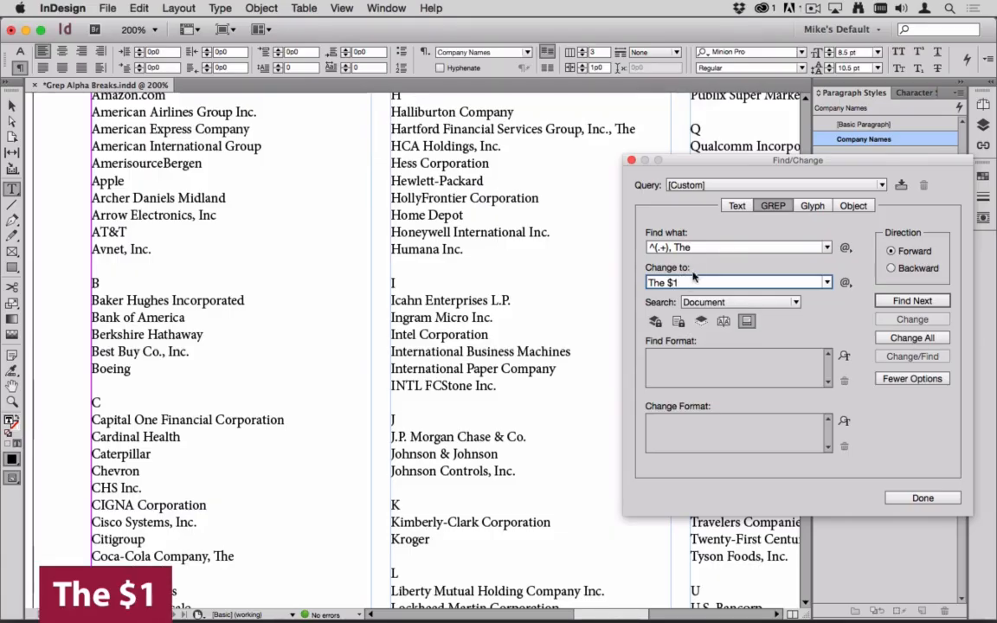
pyautogui.moveTo(667, 247); pyautogui.dragTo(655, 248)
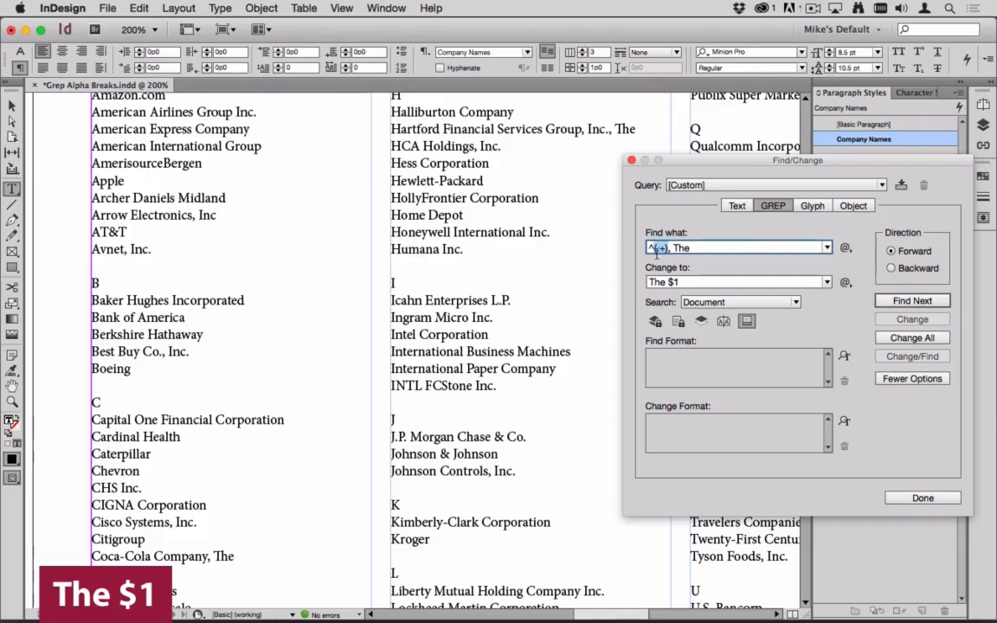
pyautogui.click(667, 282)
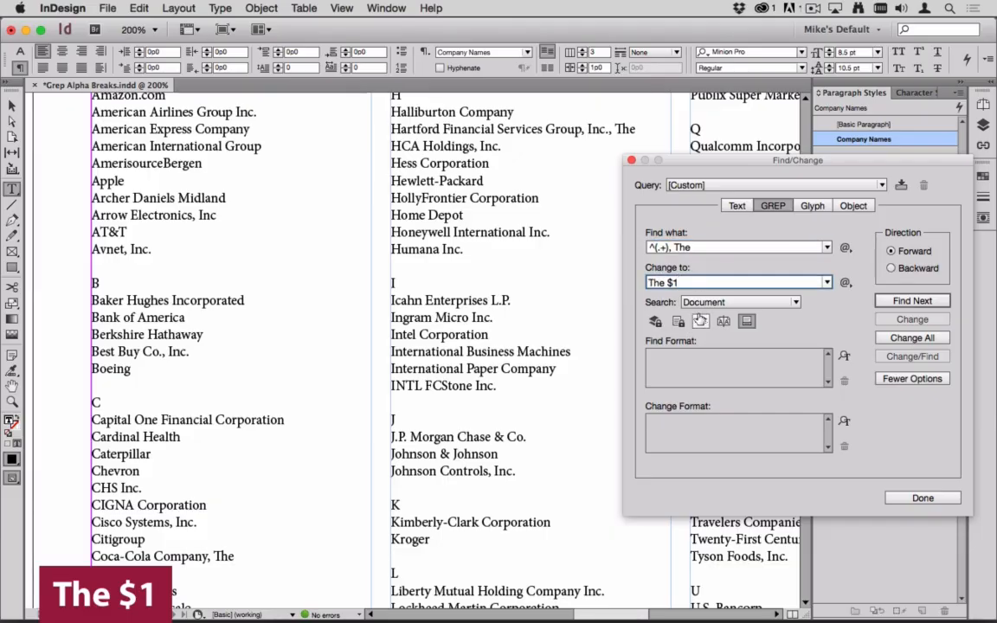
# - Replace all matches in the document, moving "The" to the front of company names, and review the list's columns
pyautogui.click(894, 338)
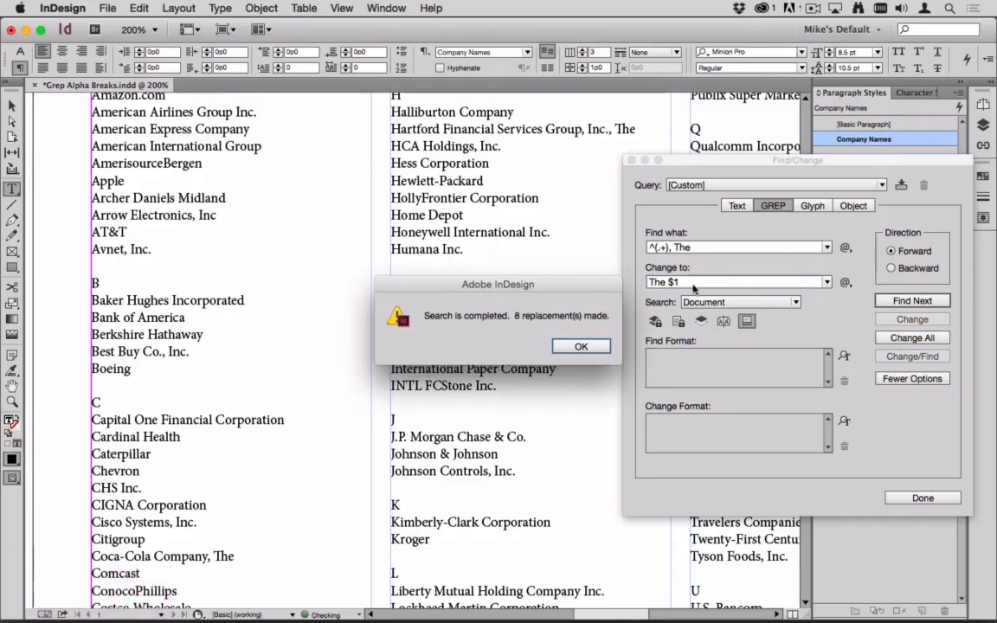
pyautogui.click(583, 347)
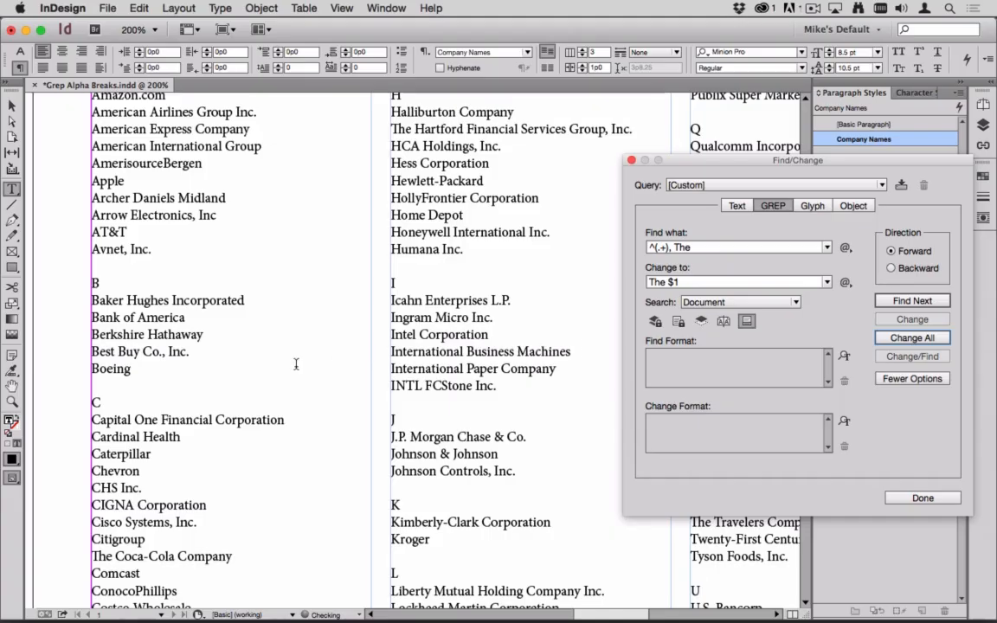
pyautogui.scroll(5, 231, 291)
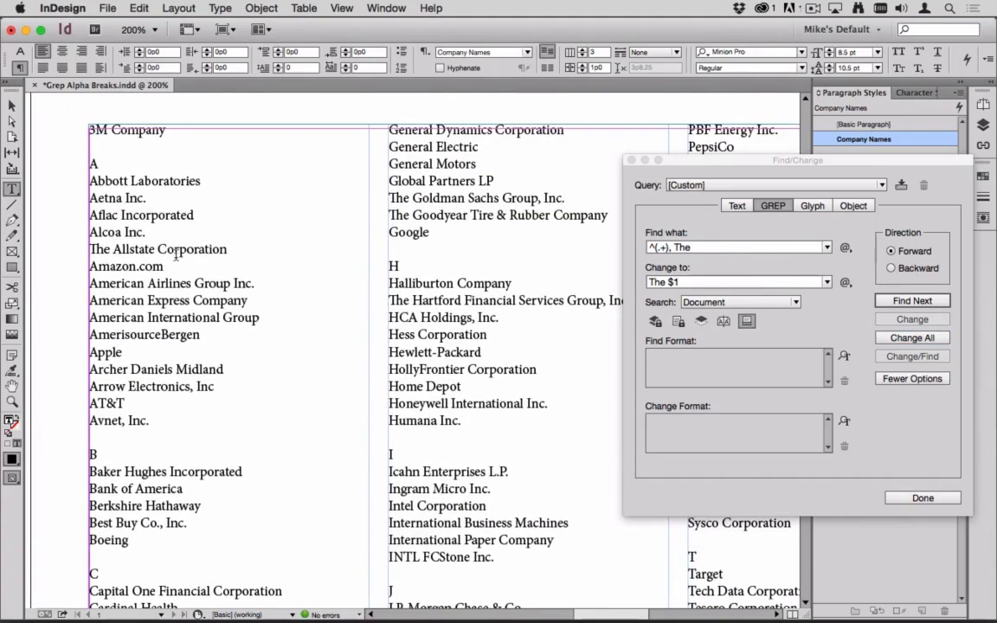
pyautogui.scroll(-7, 203, 421)
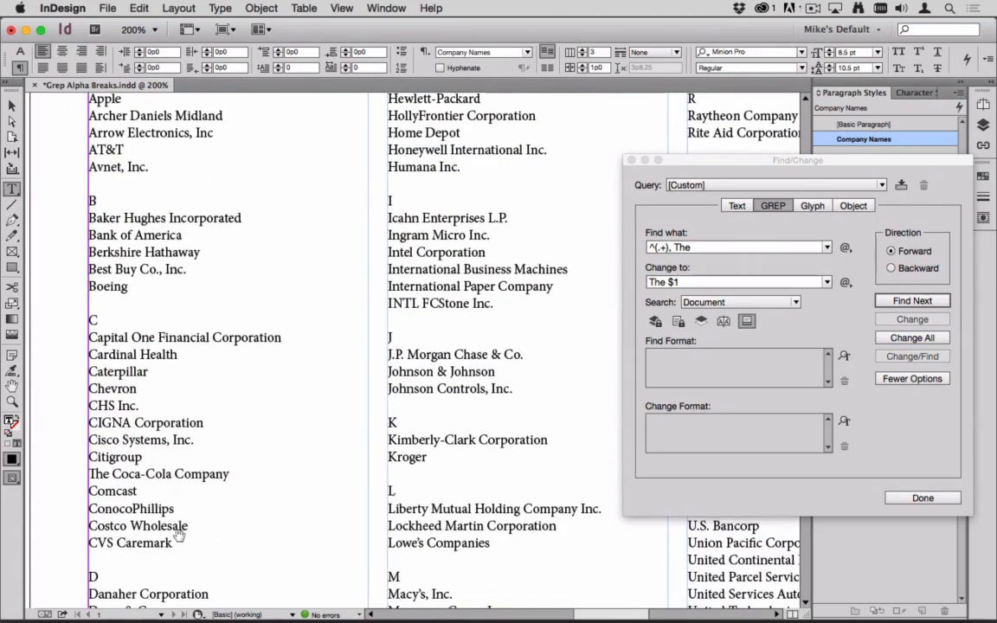
pyautogui.scroll(-7, 178, 525)
pyautogui.hscroll(10, 178, 525)
pyautogui.moveTo(217, 347); pyautogui.dragTo(180, 277)
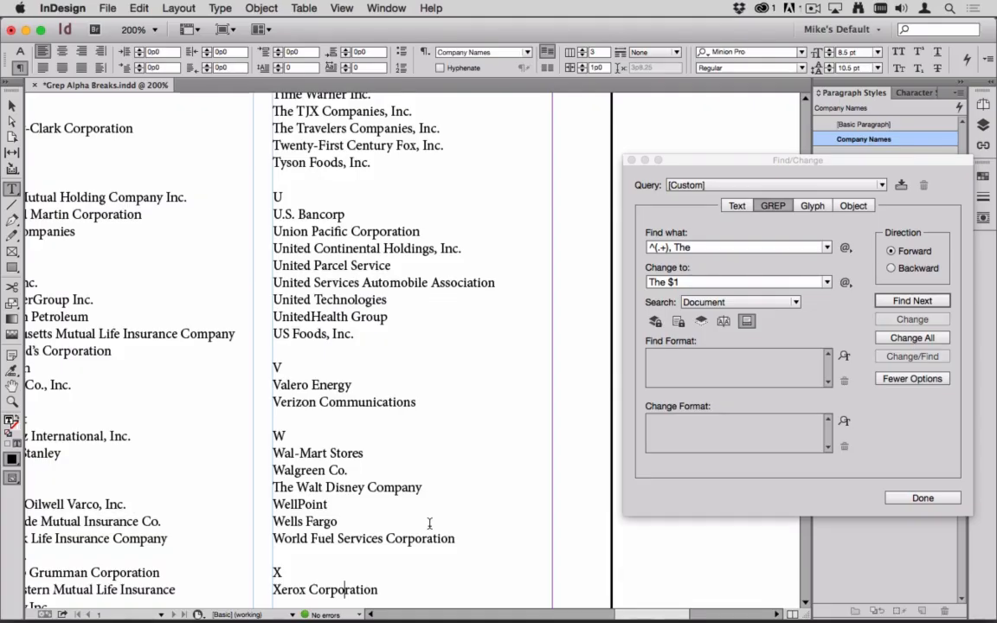
# - Insert a "#" heading on its own line above 3M Company at the start of the list
pyautogui.press('super+a')
pyautogui.press('Left')
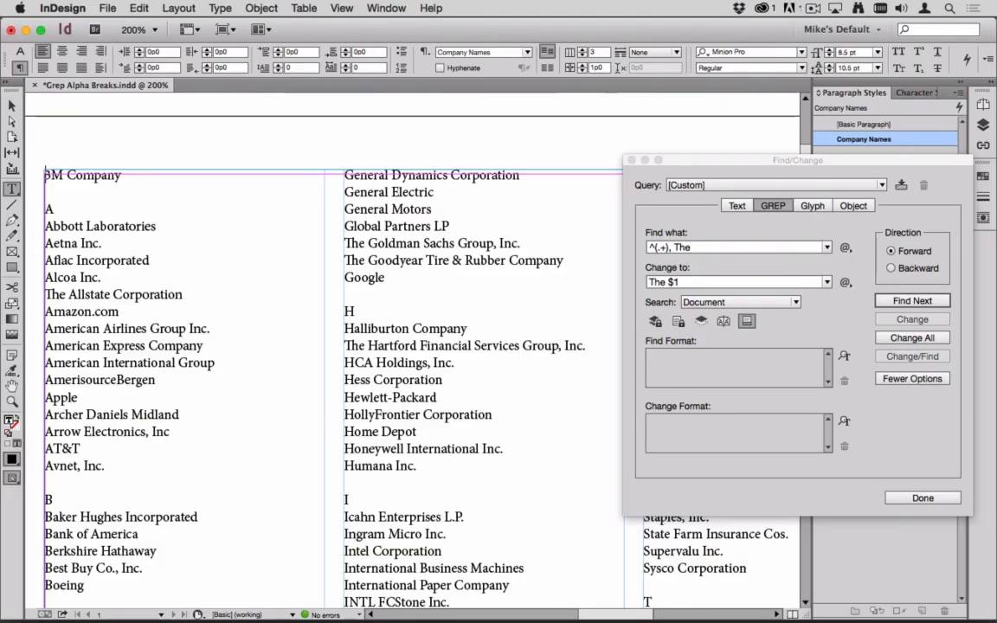
pyautogui.hscroll(-5, 271, 465)
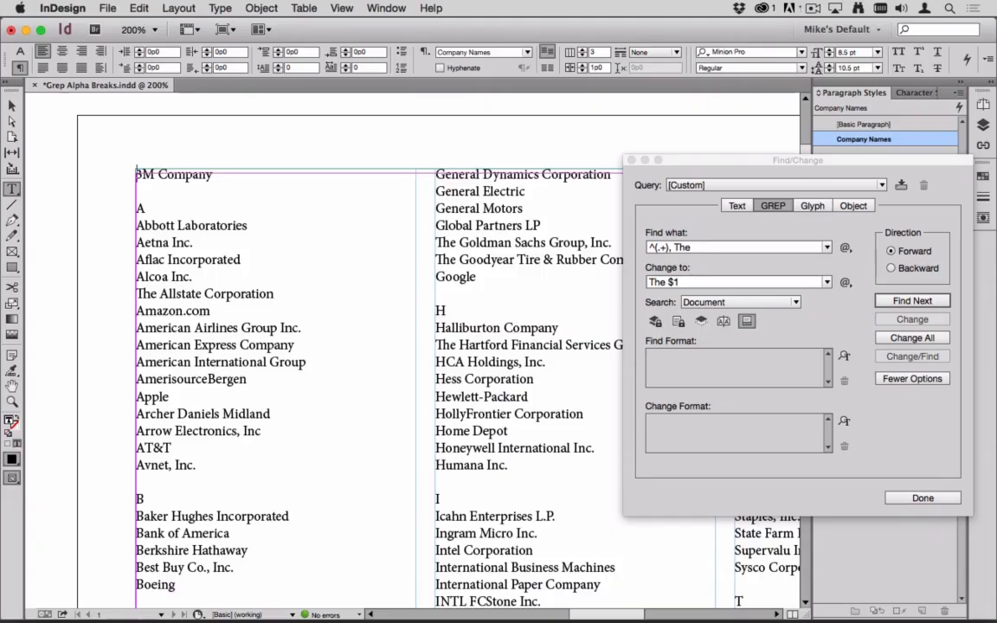
pyautogui.write('#')
pyautogui.press('Return')
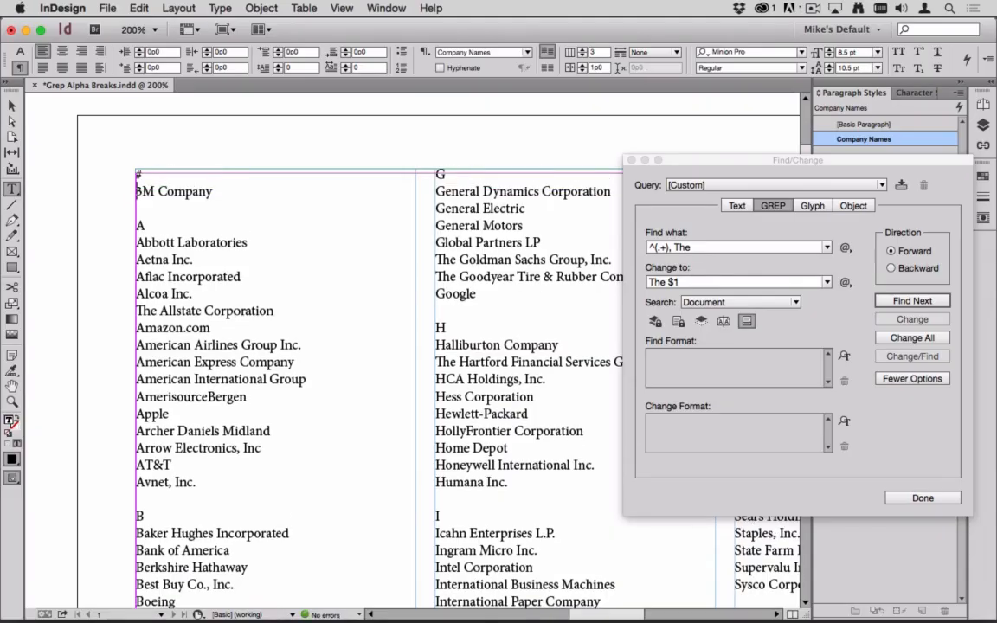